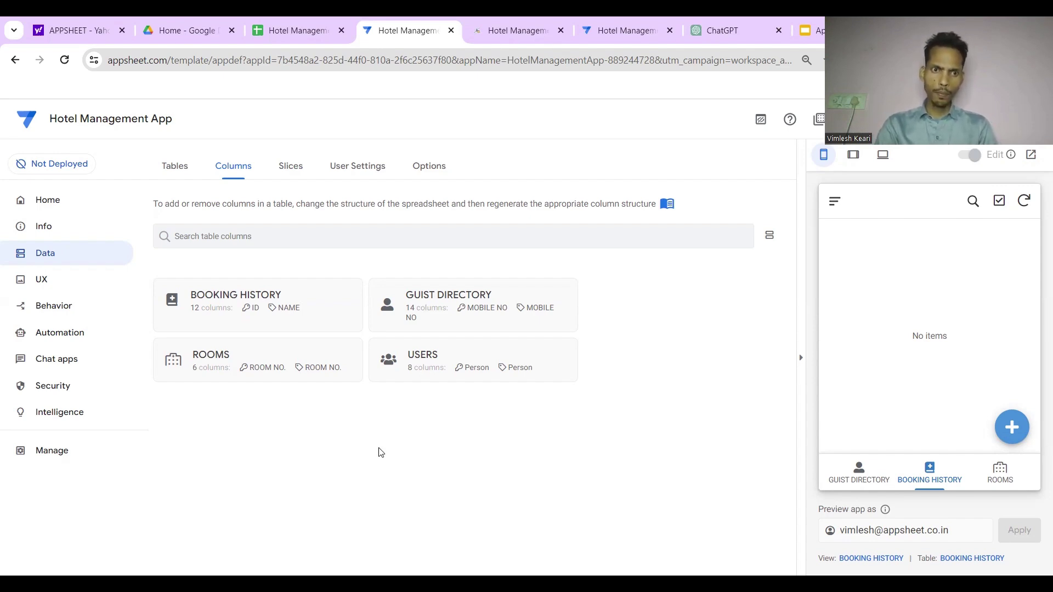
Expand the BOOKING HISTORY column list and start a blank new booking in the app preview
click(275, 313)
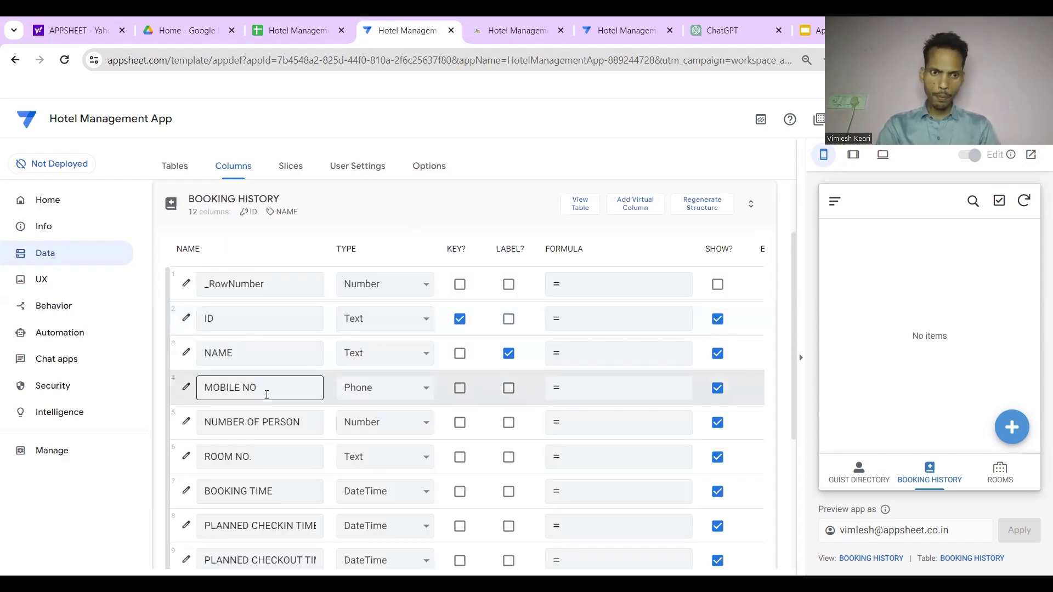
scroll(325, 395, right, 2)
scroll(303, 388, left, 2)
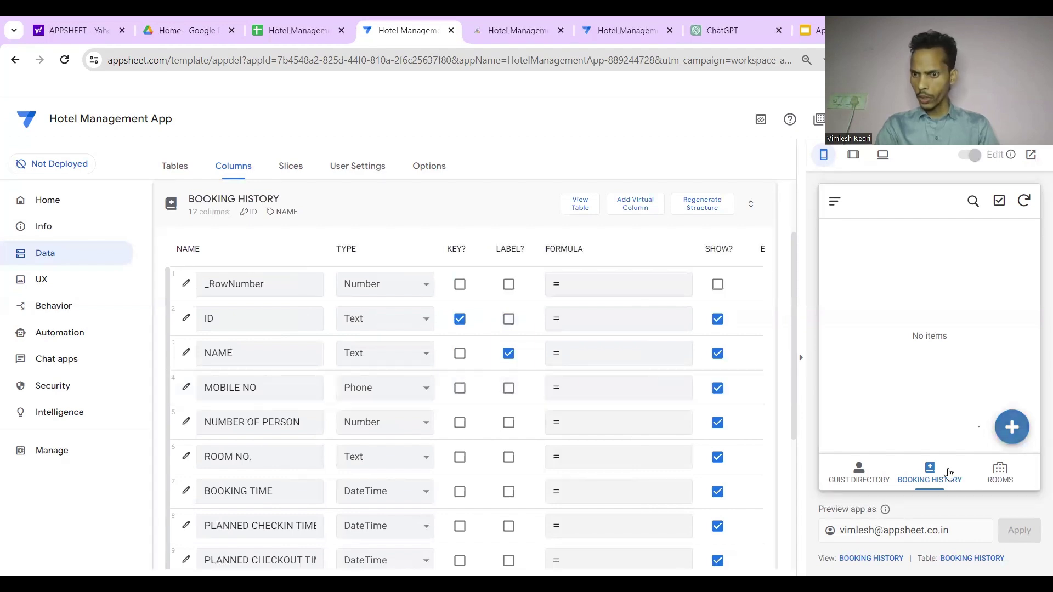
click(1011, 427)
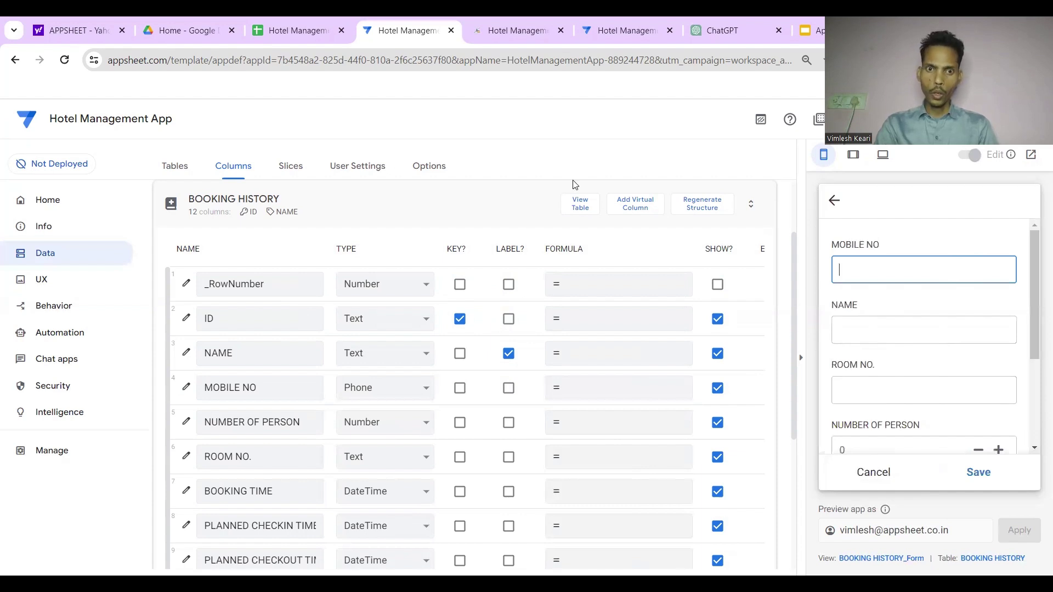
Check the GUIST DIRECTORY table's columns, then expand BOOKING HISTORY's columns again
click(467, 233)
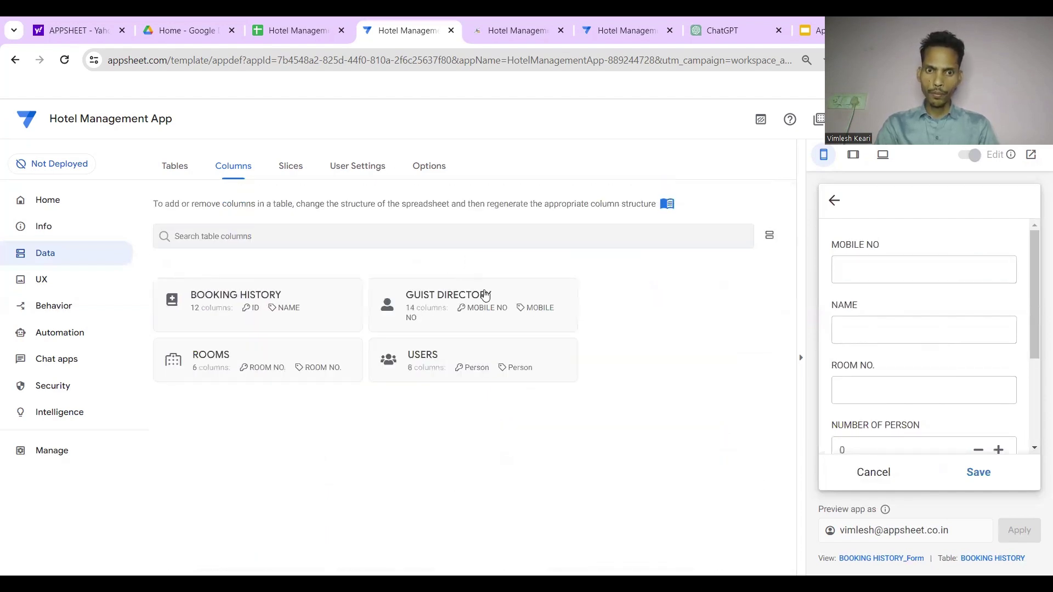
click(494, 303)
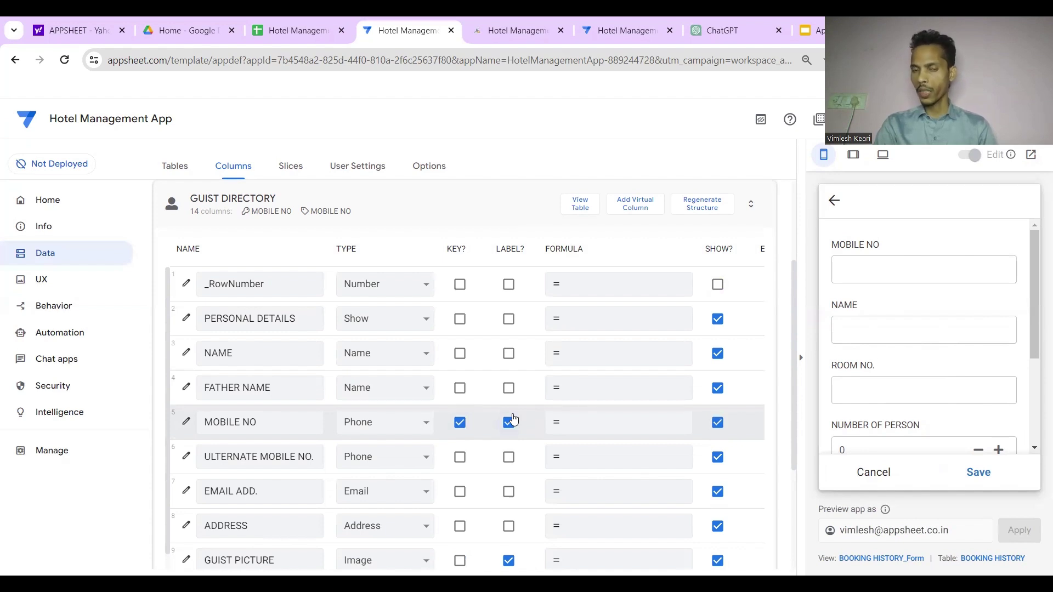
scroll(510, 422, up, 2)
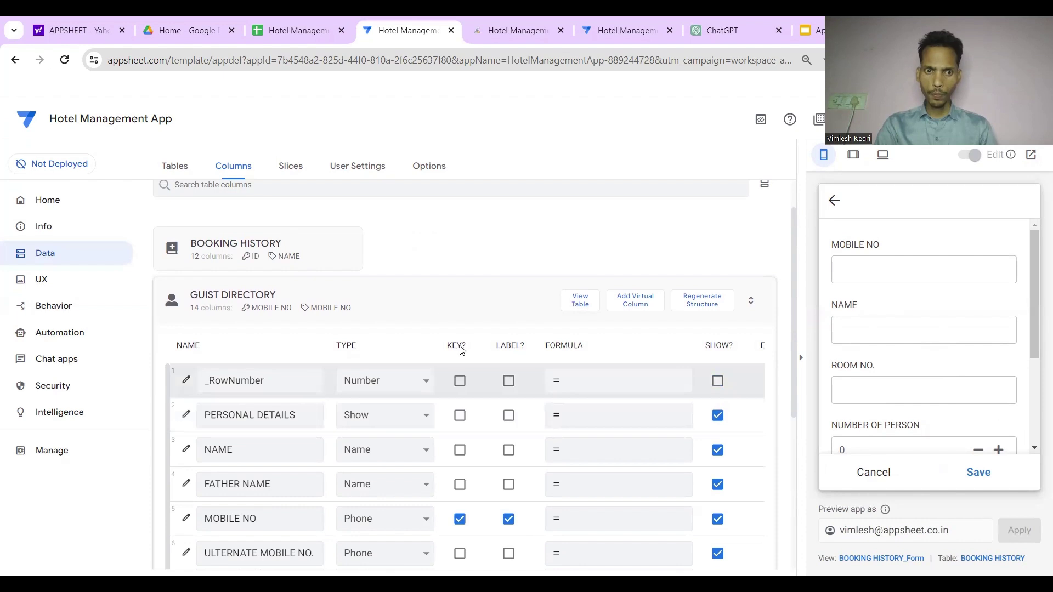
click(437, 293)
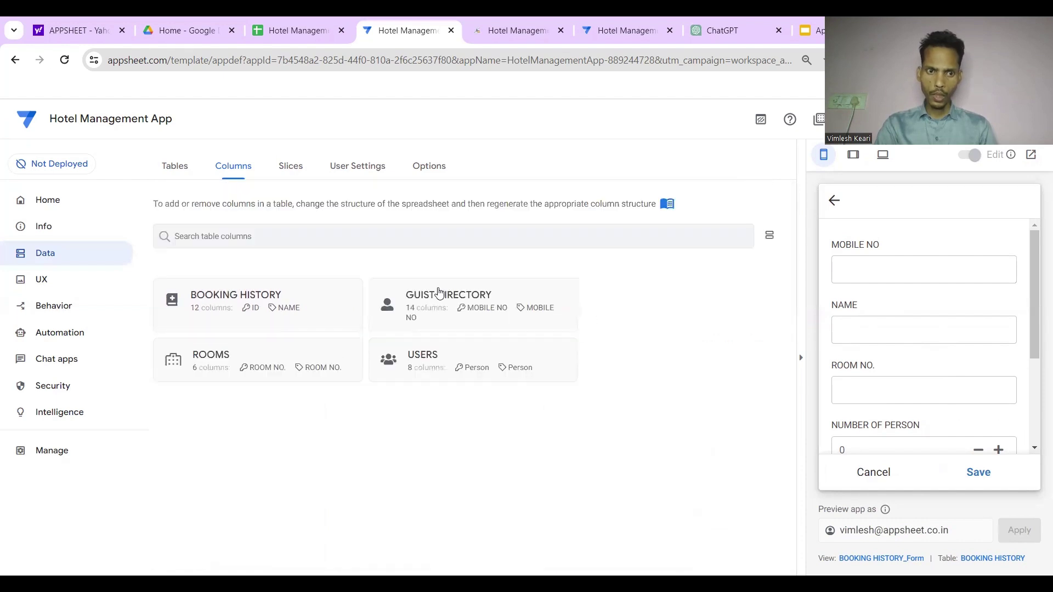
click(294, 306)
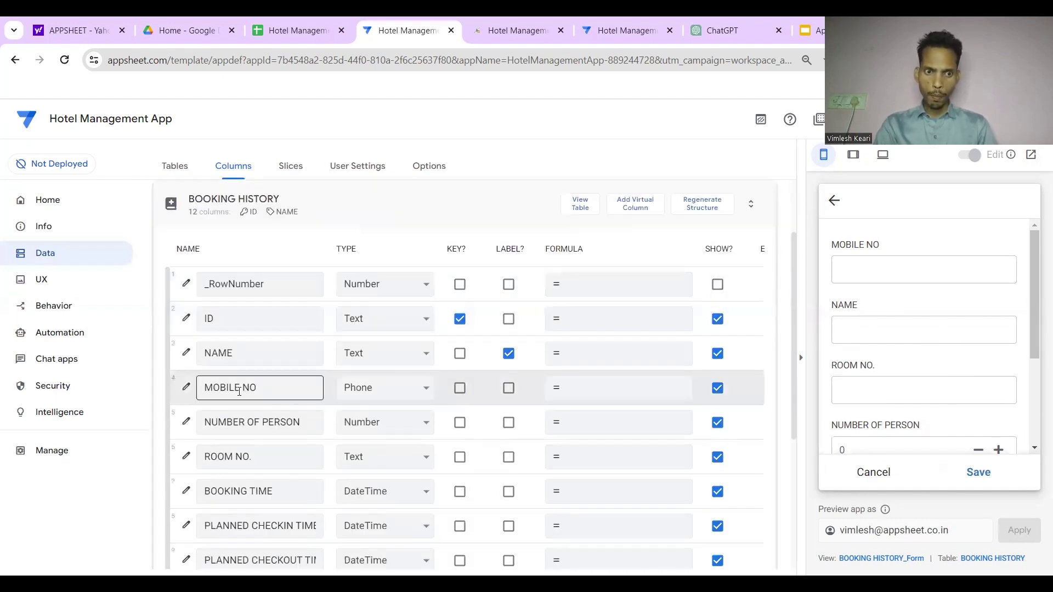
Make MOBILE NO a Ref to GUIST DIRECTORY, ticked 'Is a part of?'
click(188, 388)
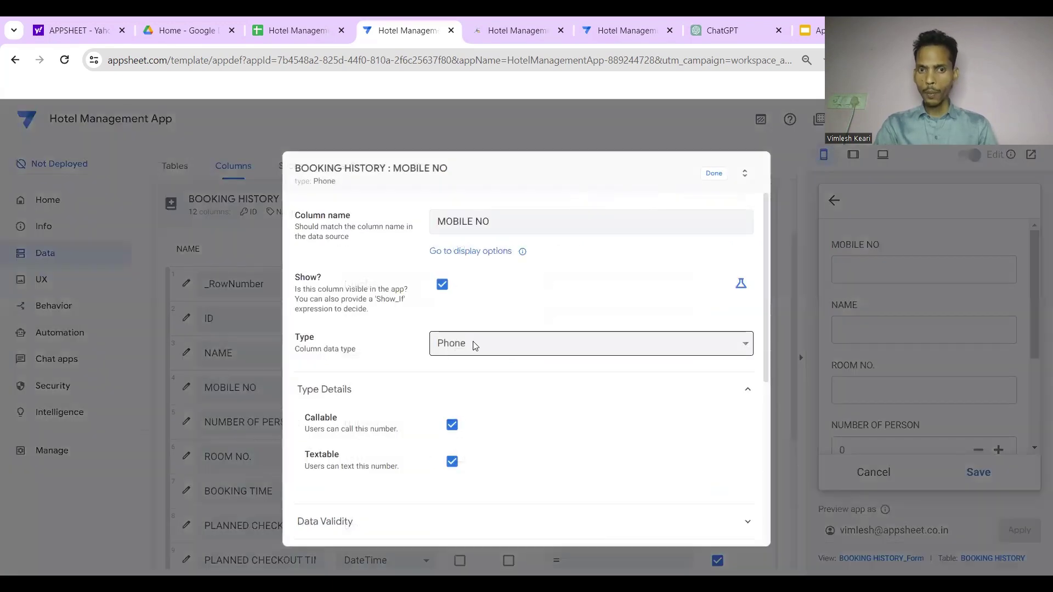
click(476, 336)
scroll(470, 303, down, 2)
click(449, 268)
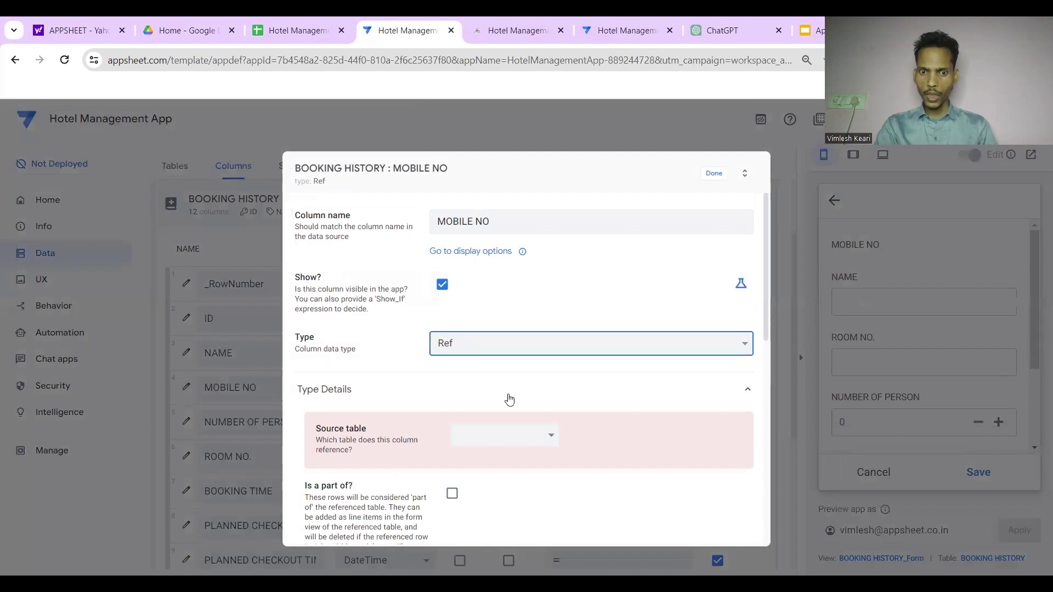
click(524, 437)
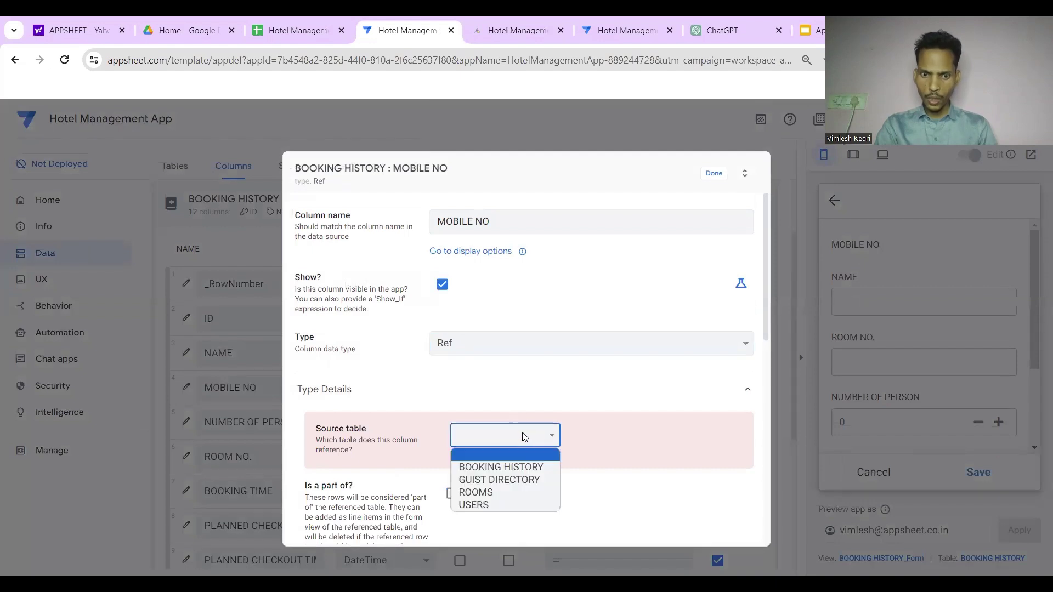
click(523, 481)
click(453, 473)
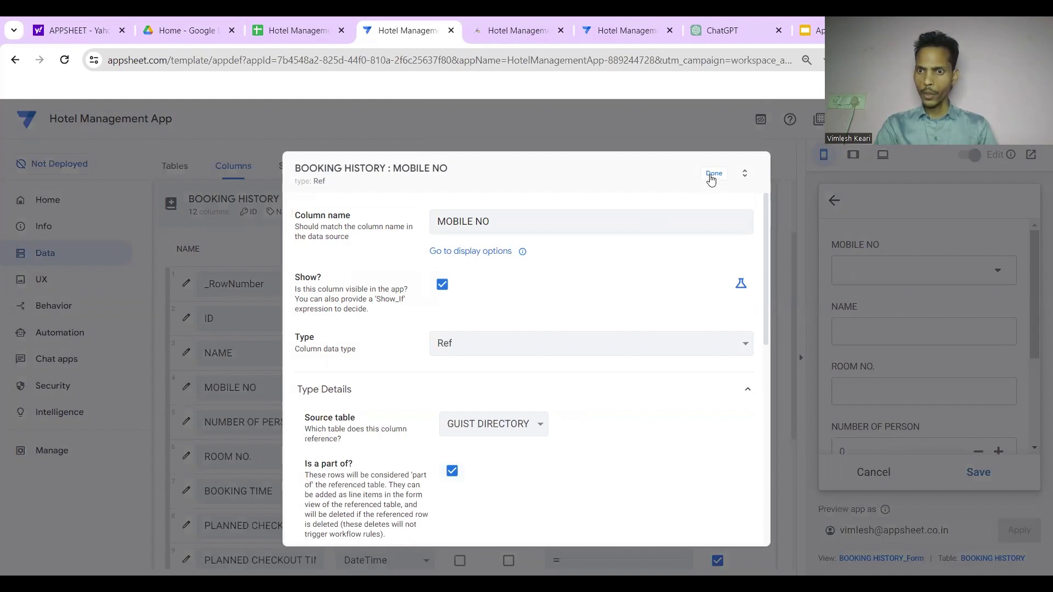
click(713, 174)
Test the preview form's MOBILE NO dropdown by picking guest mobile numbers
click(863, 270)
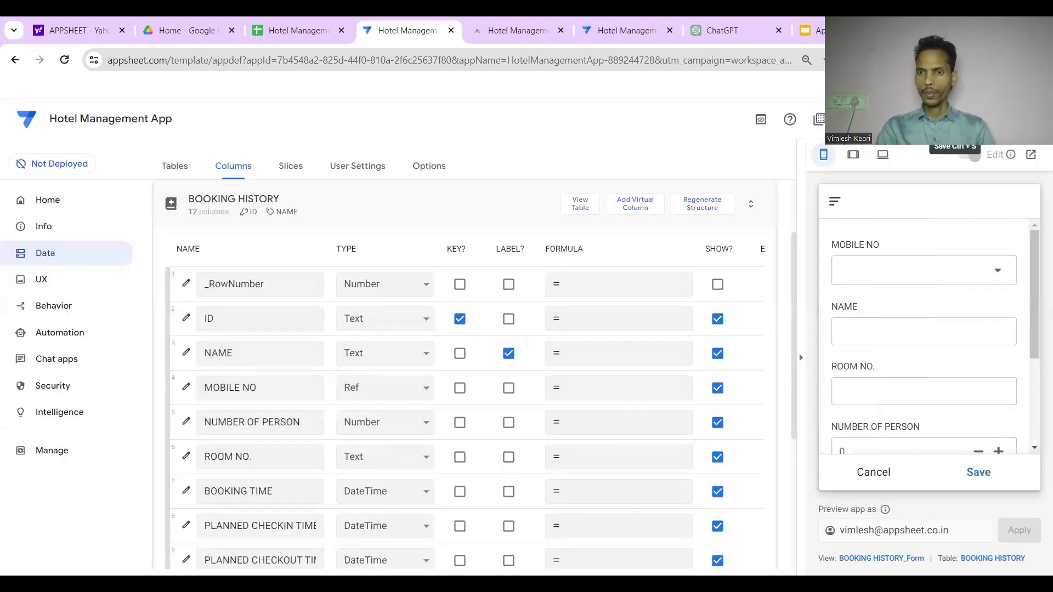
scroll(947, 287, down, 2)
scroll(948, 291, up, 2)
click(960, 270)
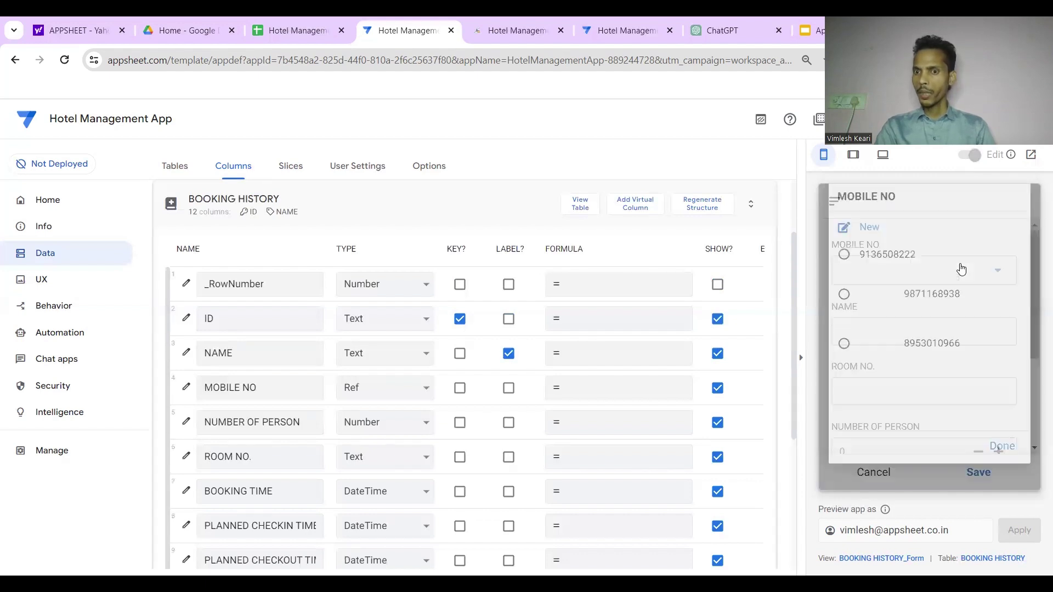
click(904, 271)
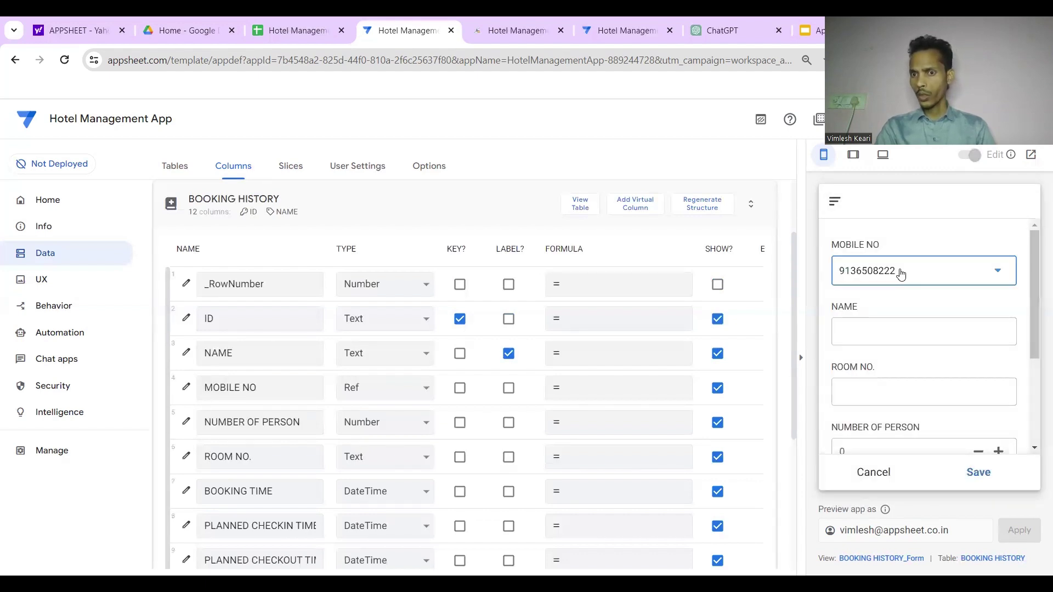
click(901, 274)
click(909, 313)
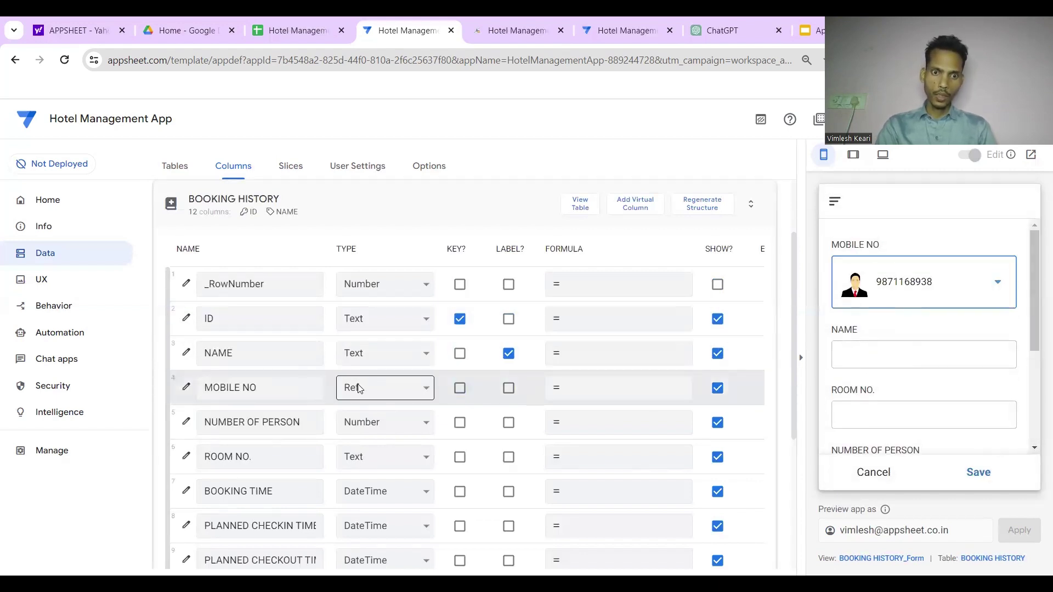
scroll(386, 390, right, 8)
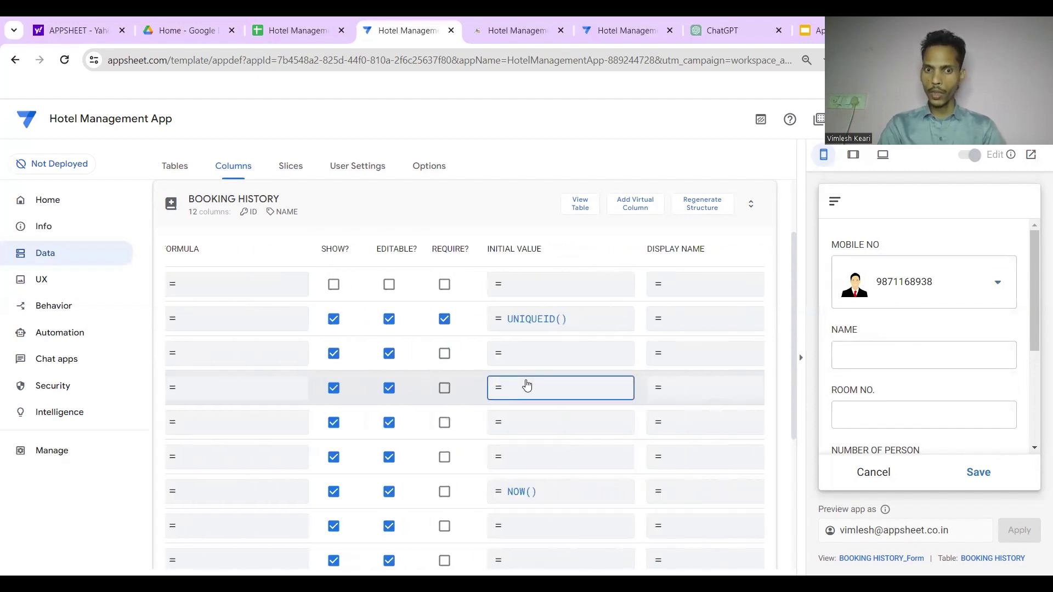
click(526, 384)
text(1ookup([)
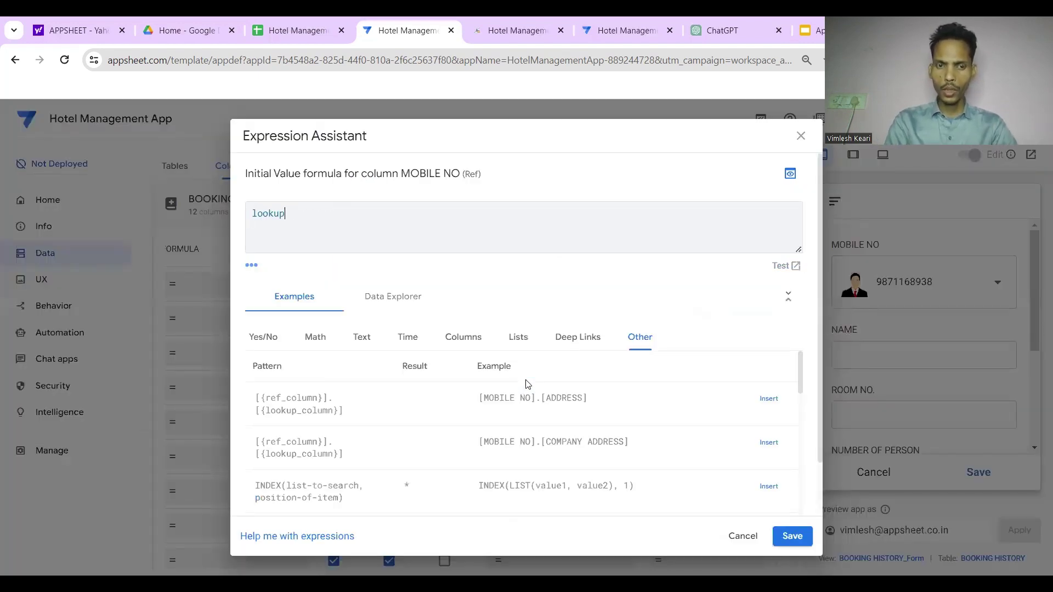
text(_thisrow)
text(.)
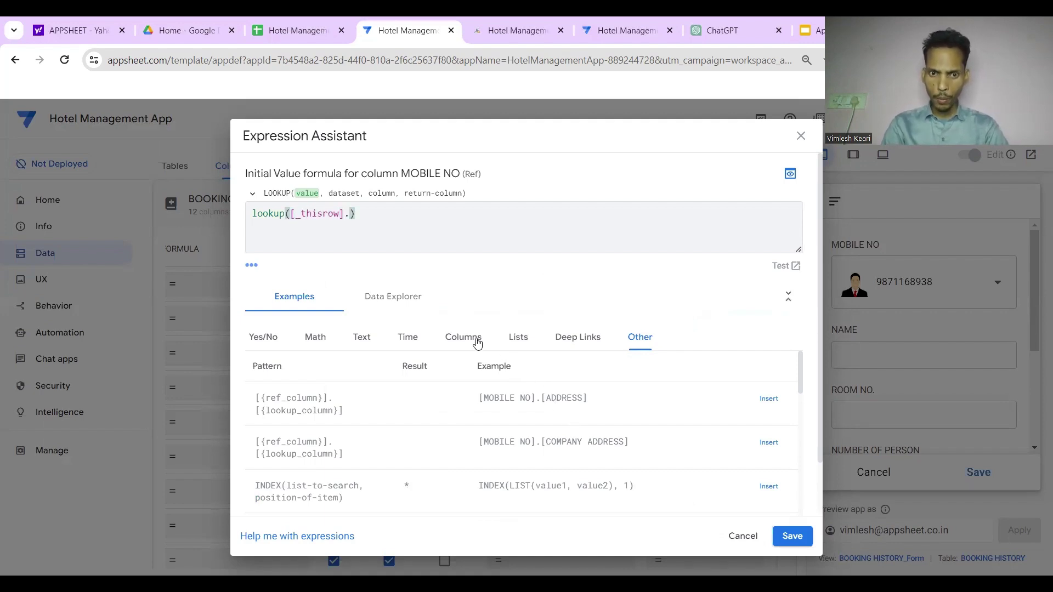
click(477, 343)
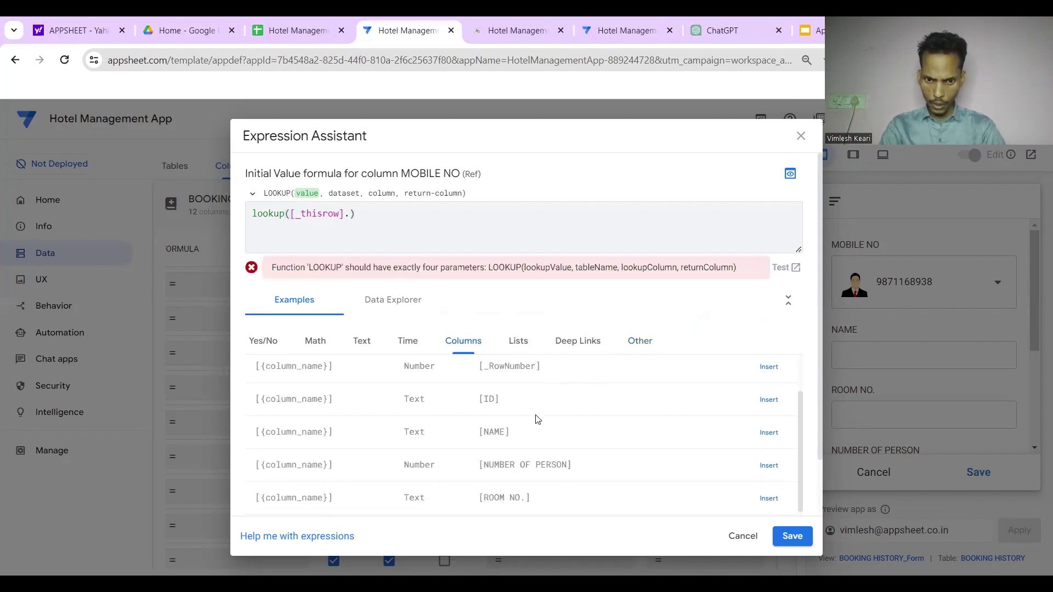
scroll(611, 447, down, 3)
scroll(614, 449, up, 5)
scroll(615, 439, down, 2)
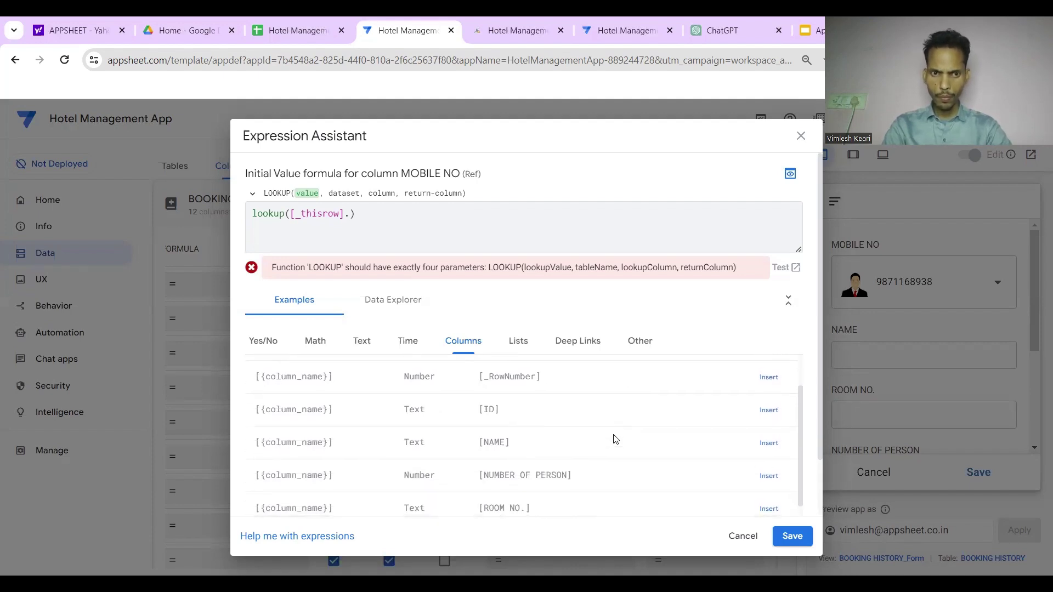
scroll(615, 439, up, 1)
scroll(615, 439, down, 1)
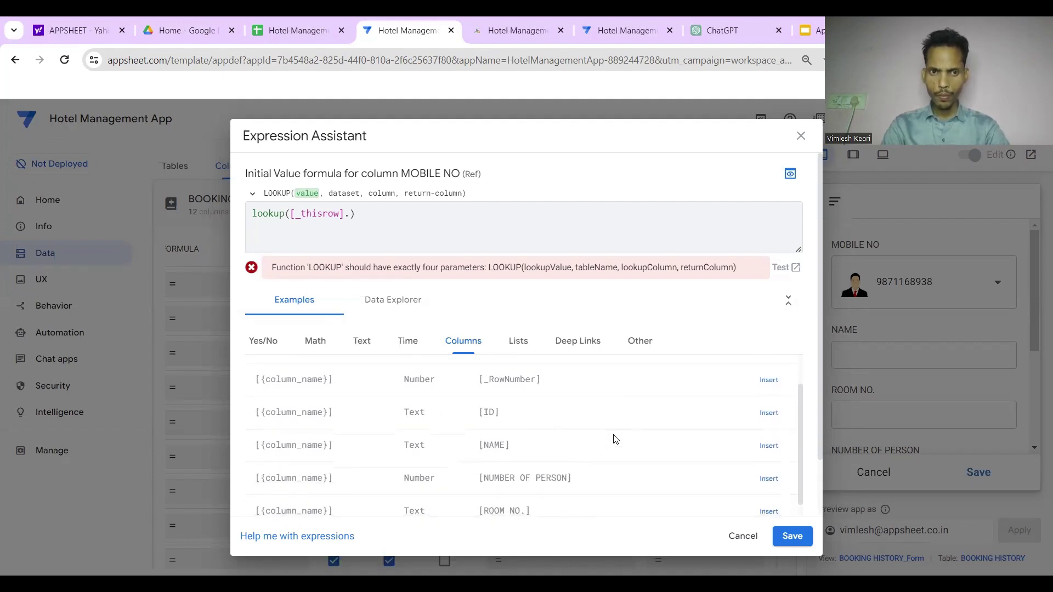
key(Escape)
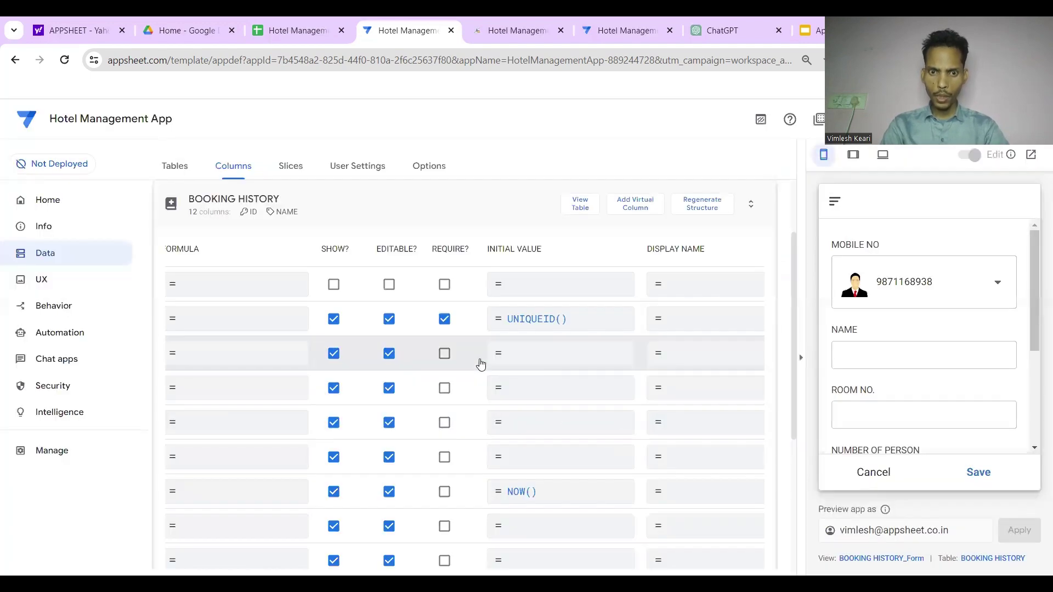
scroll(479, 360, left, 5)
Begin NAME's initial value formula as lookup([_thisrow]. in the Expression Assistant
scroll(615, 359, right, 5)
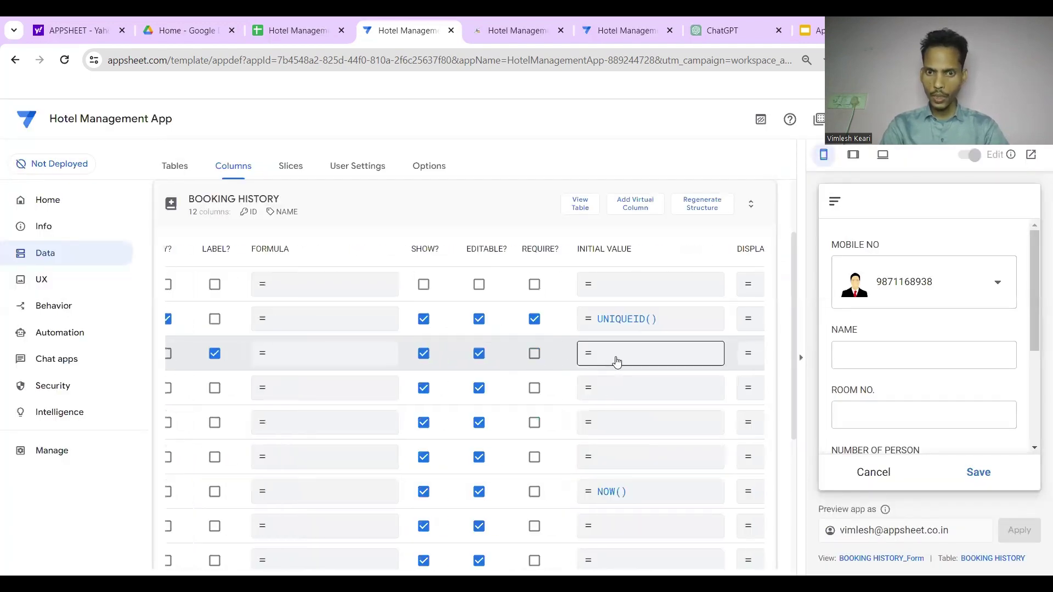
click(617, 360)
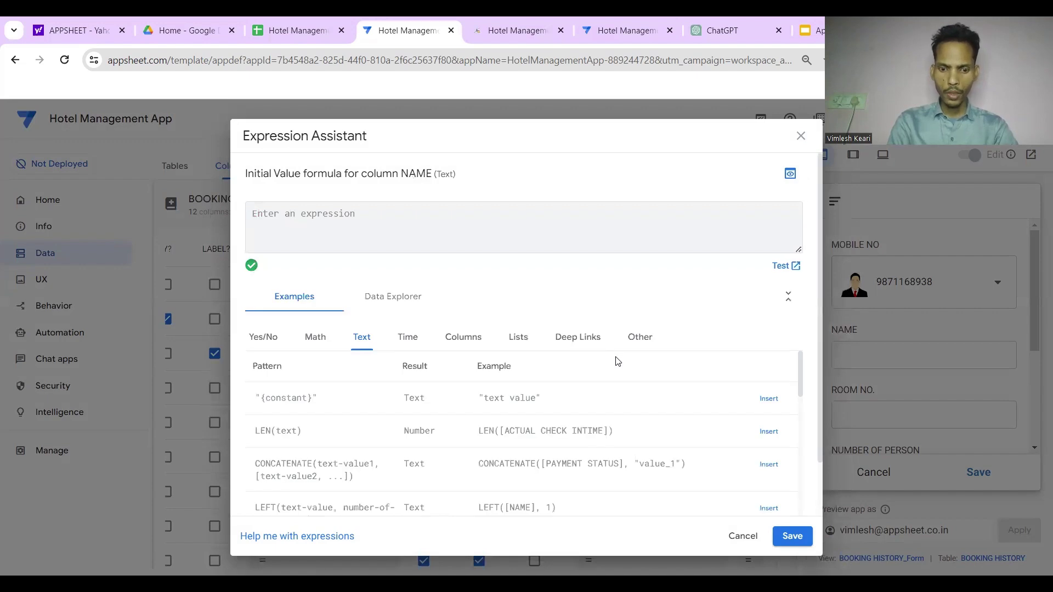
text(lookup)
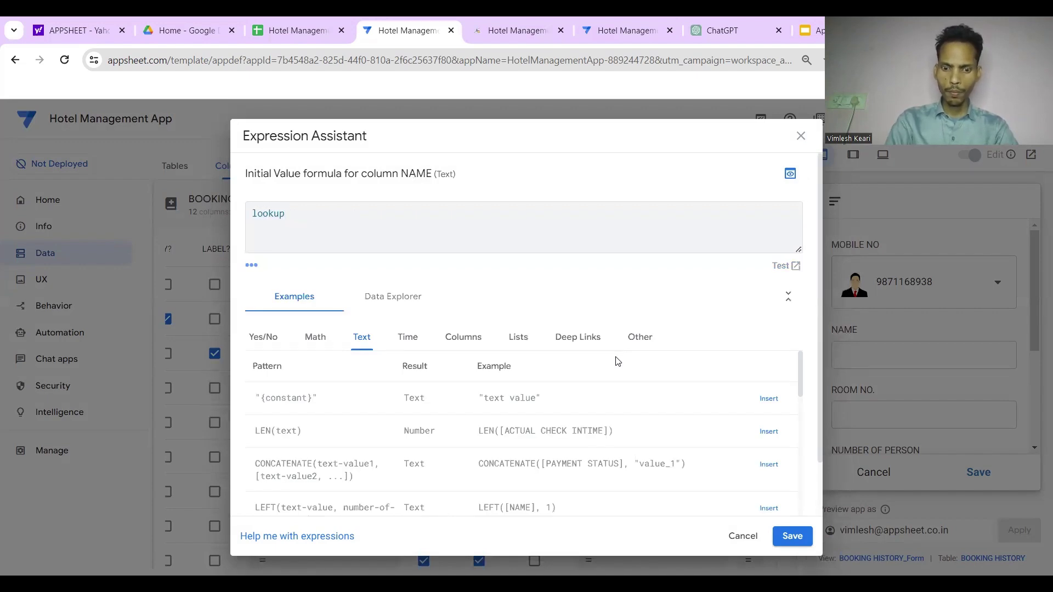
text(([thisrow)
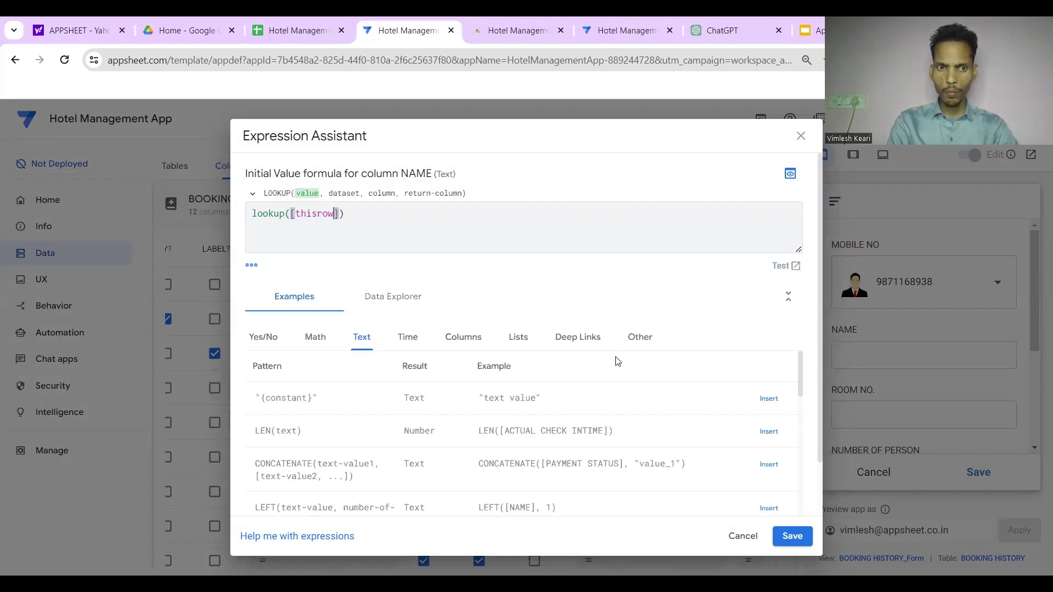
key(Left)
key(Left)
key(Left)
key(Left)
key(Left)
key(Left)
key(Left)
text(_)
key(Right)
key(Right)
key(Right)
key(Right)
text(.)
Insert [MOBILE NO] from the Columns examples as the lookup value
click(467, 338)
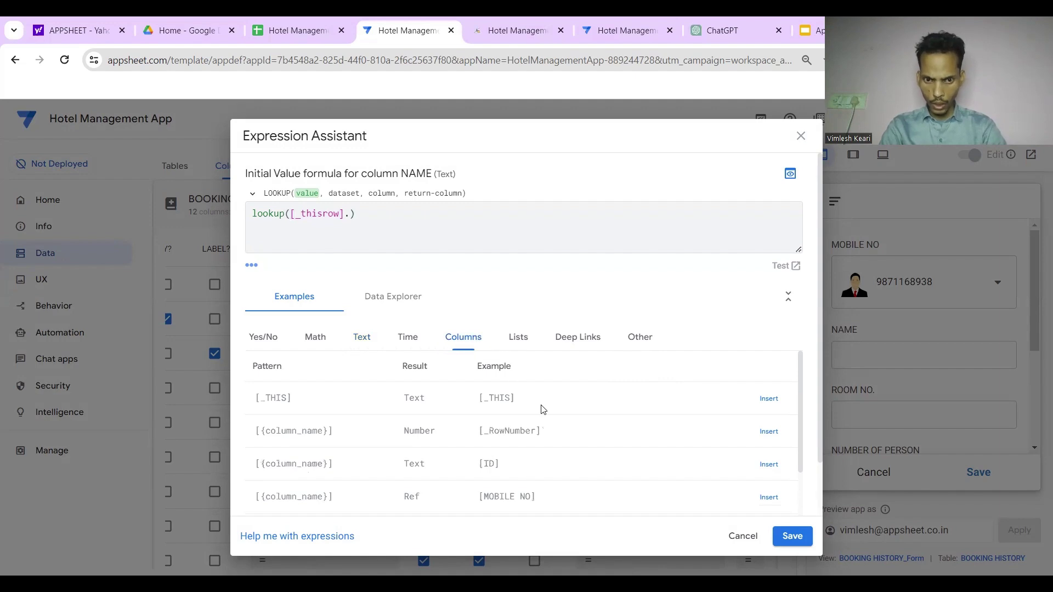
scroll(543, 408, down, 1)
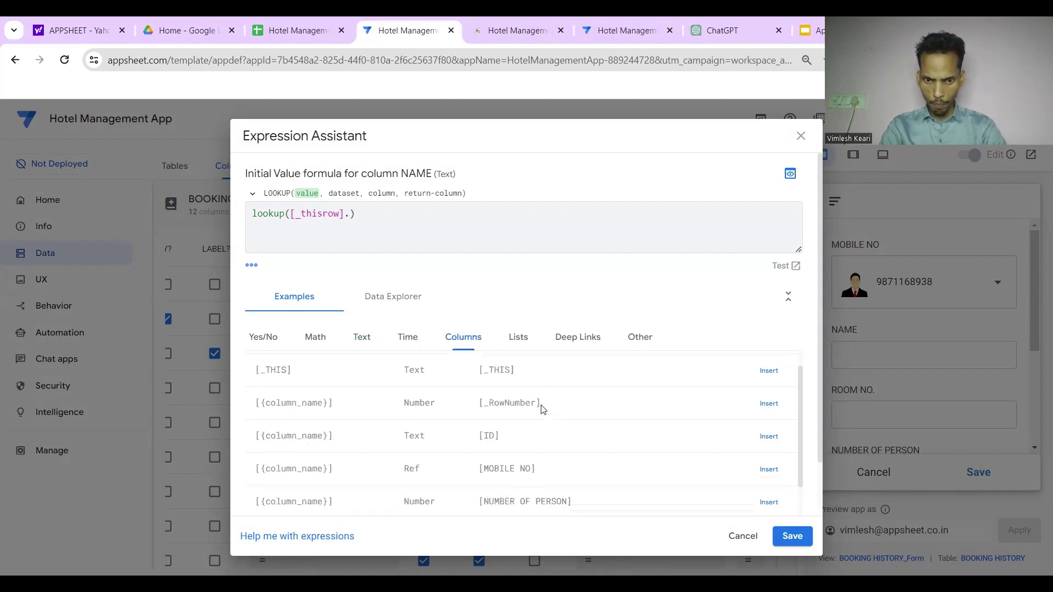
click(768, 471)
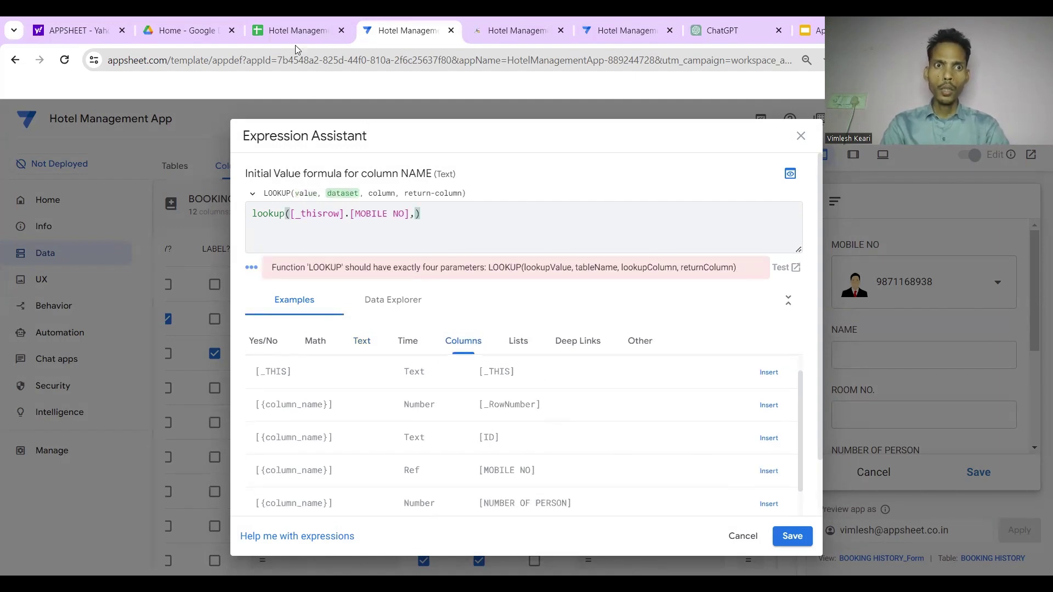
click(323, 30)
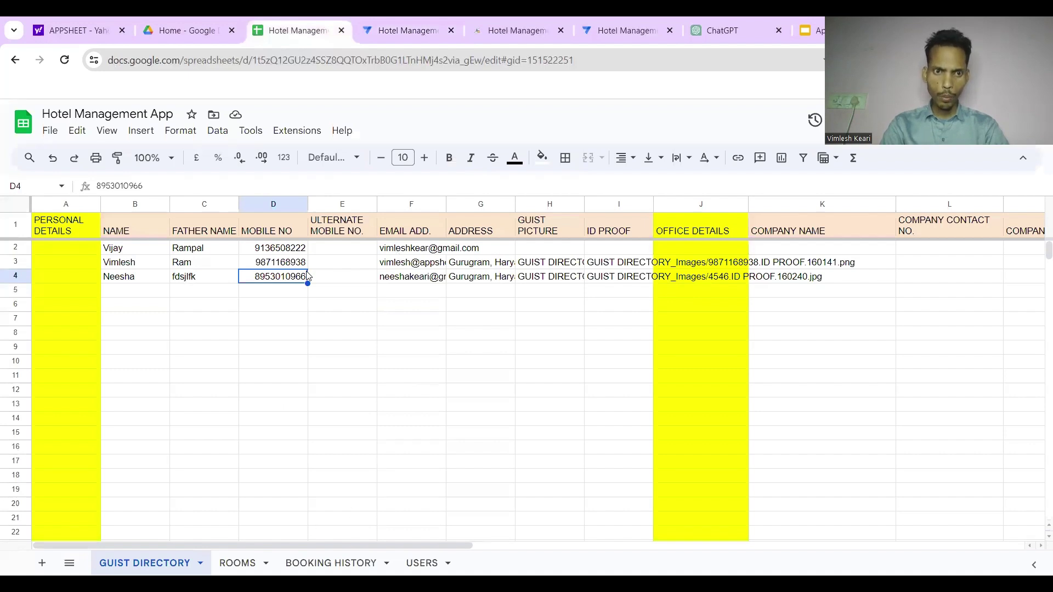
Review the mobile number in GUIST DIRECTORY cell D2 and the BOOKING HISTORY sheet, then return to AppSheet
click(277, 251)
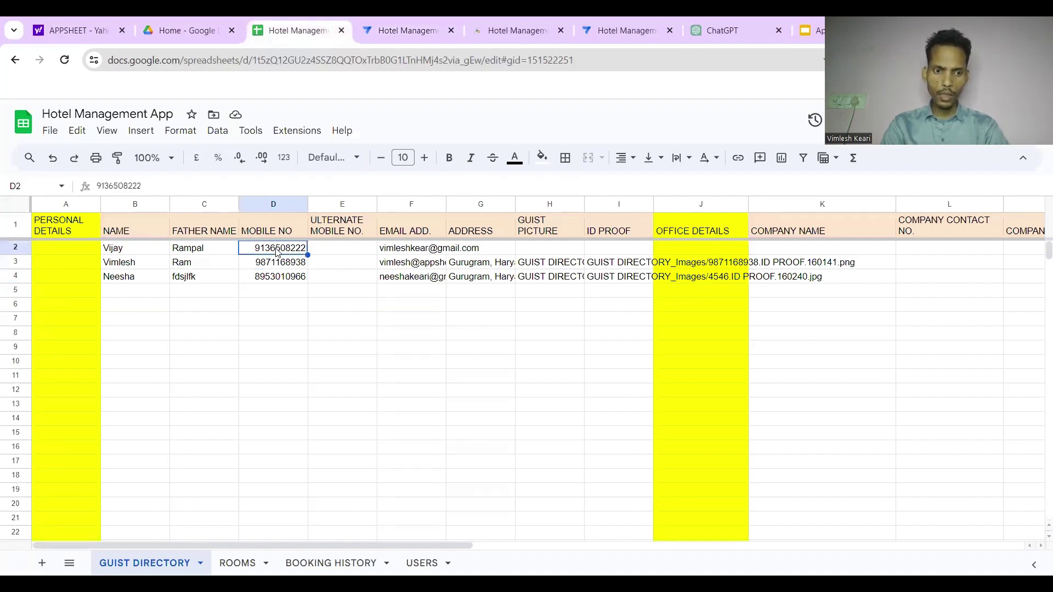
click(329, 563)
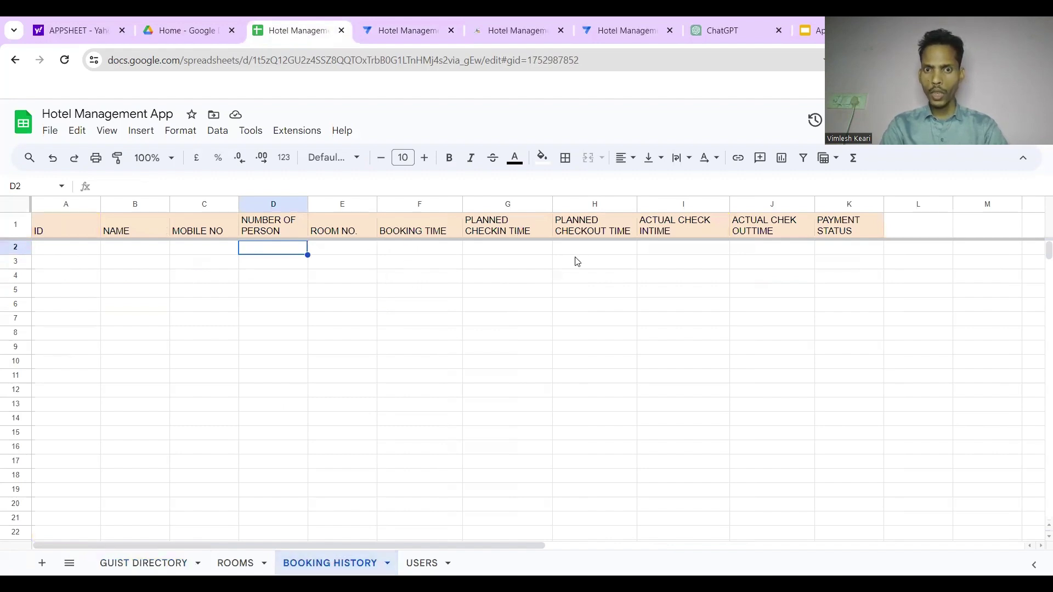
click(391, 22)
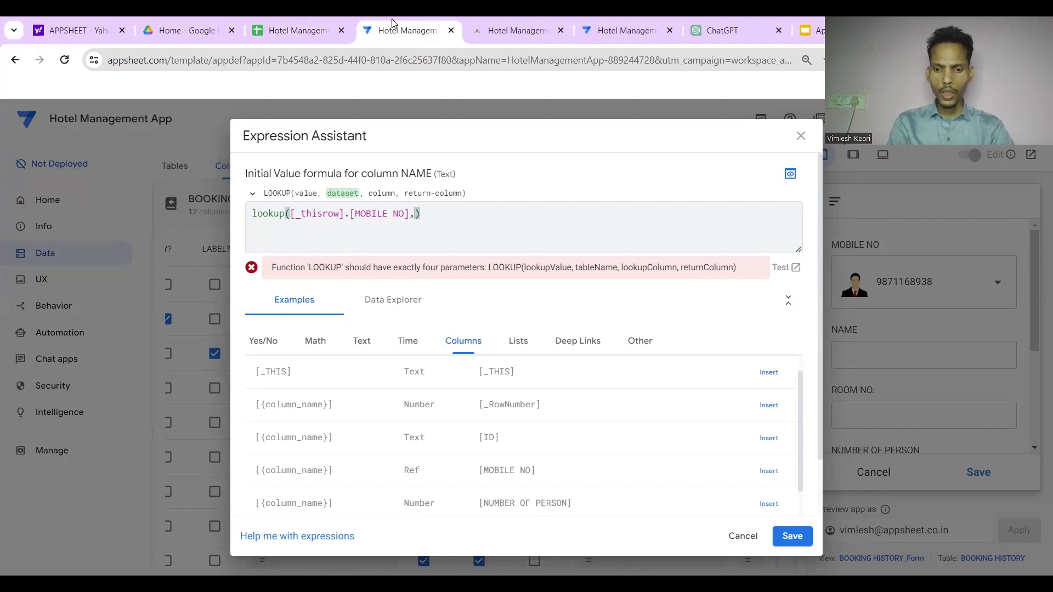
Finish NAME's initial value as lookup([_thisrow].[MOBILE NO],"GUIST DIRECTORY","MOBILE NO","NAME") and save it
text(")
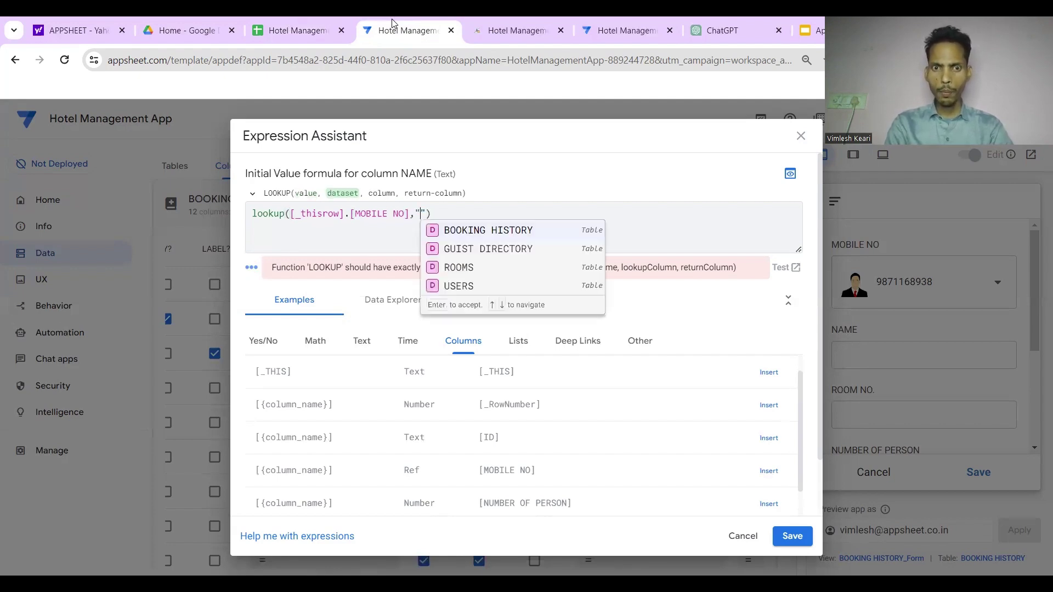
click(474, 253)
text(,"m)
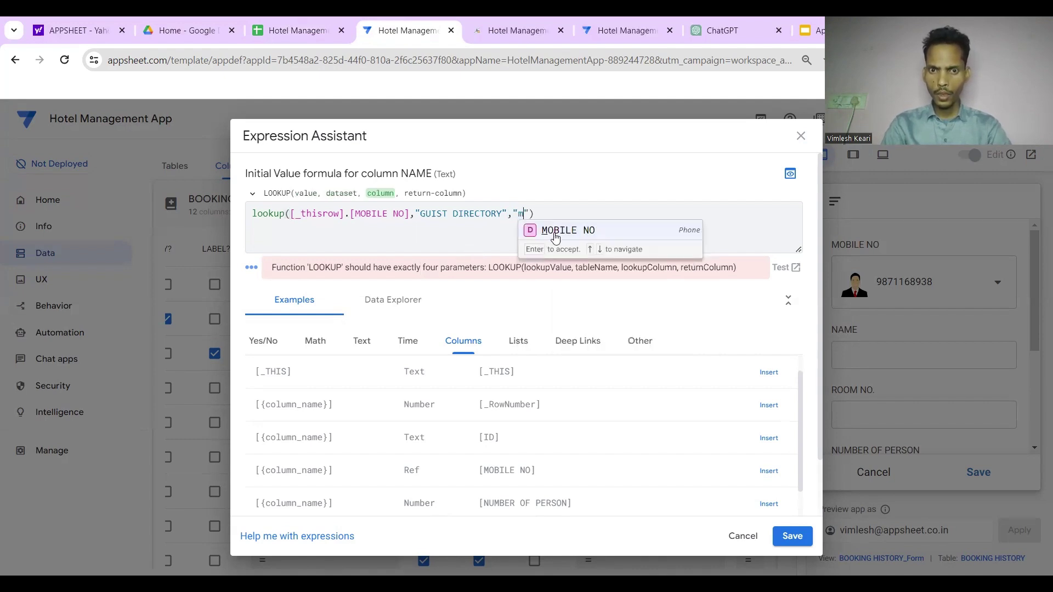
click(558, 233)
text(,"na)
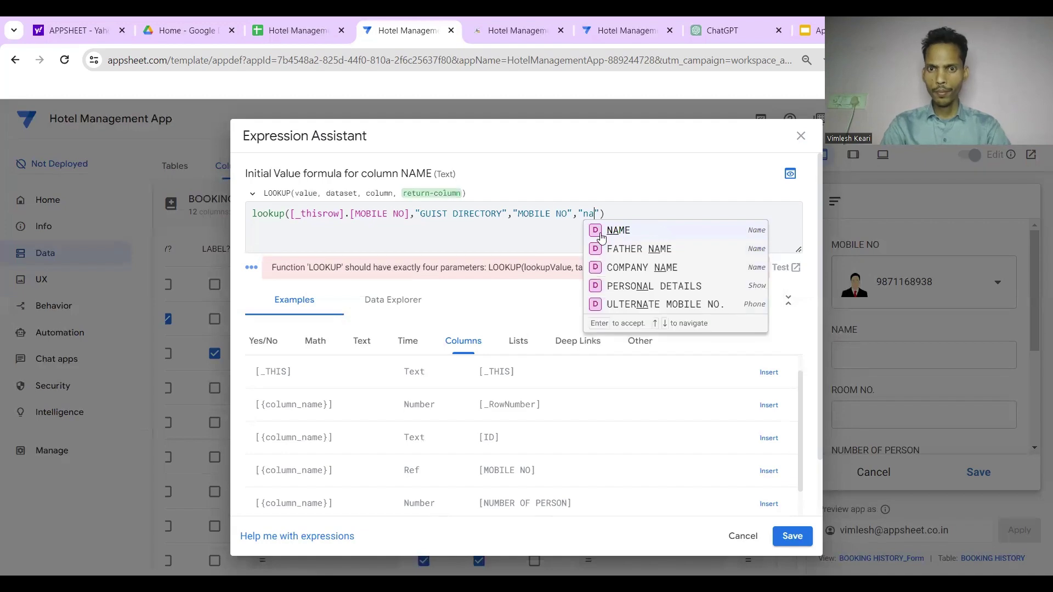
click(602, 235)
click(644, 215)
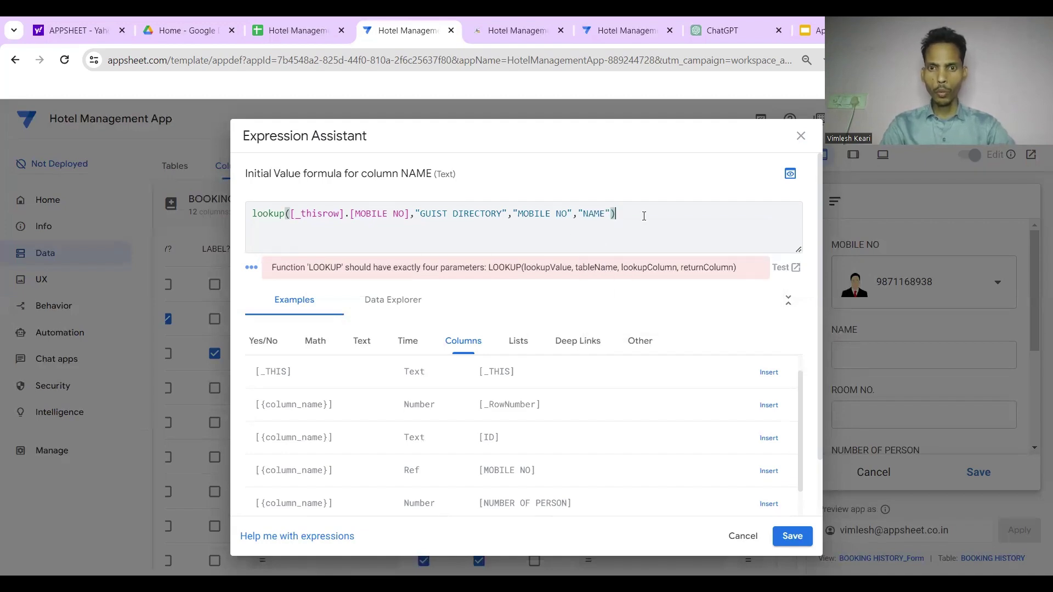
key(ctrl+a)
click(792, 535)
scroll(884, 427, down, 2)
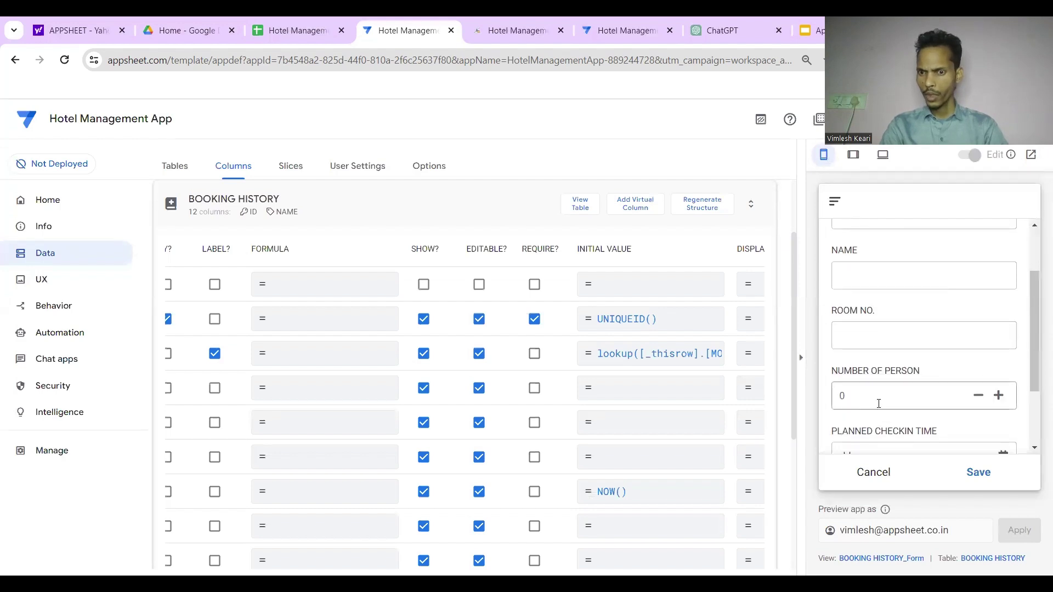
Save the app changes
scroll(879, 404, down, 3)
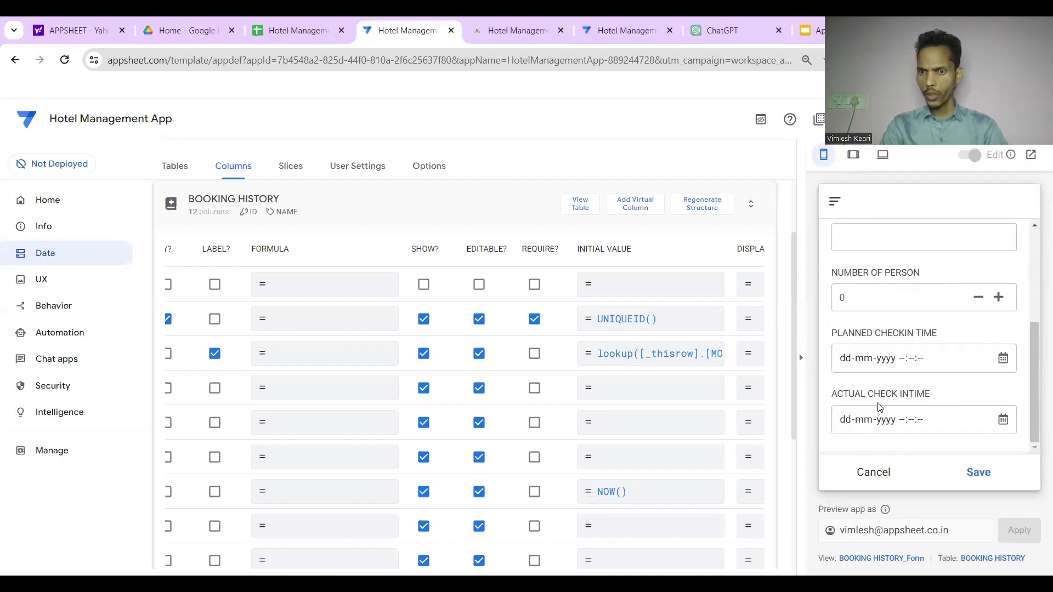
scroll(879, 407, up, 4)
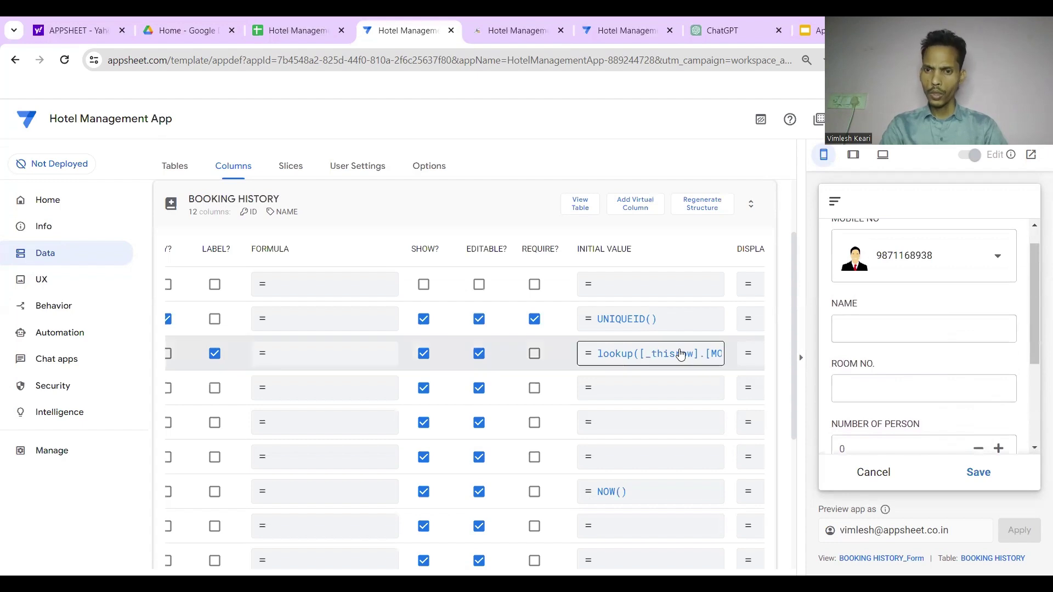
scroll(521, 362, left, 1)
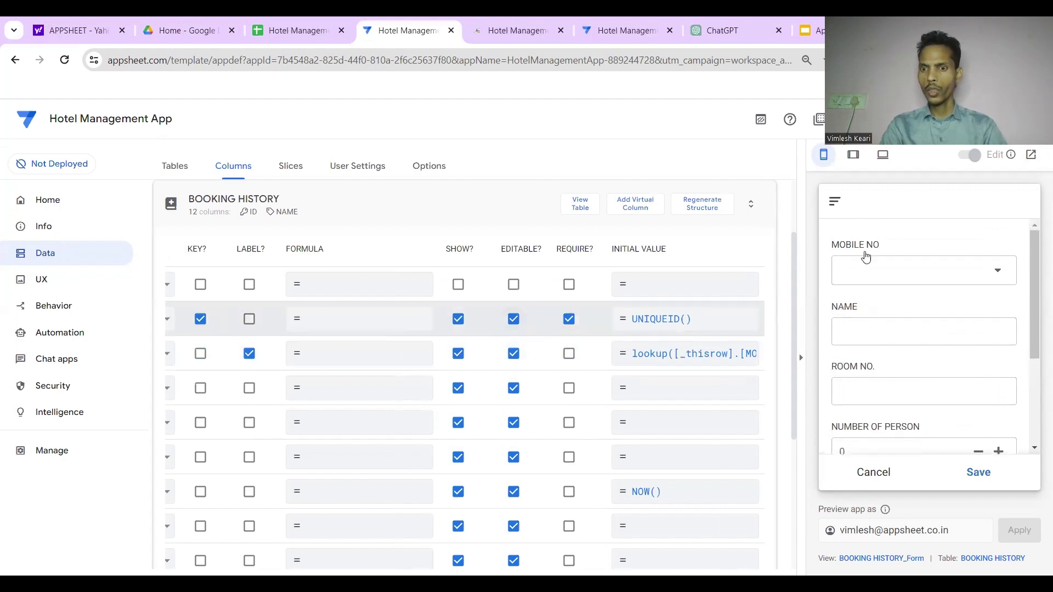
click(955, 131)
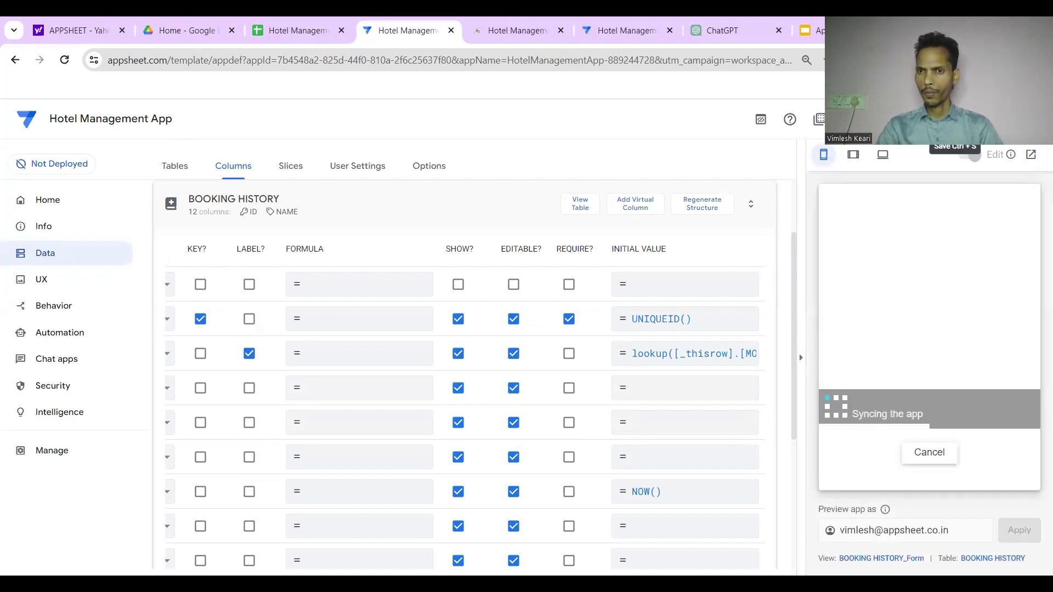
Pick a guest's mobile number in the preview form so their name fills in, then go to ROOM NO
click(955, 277)
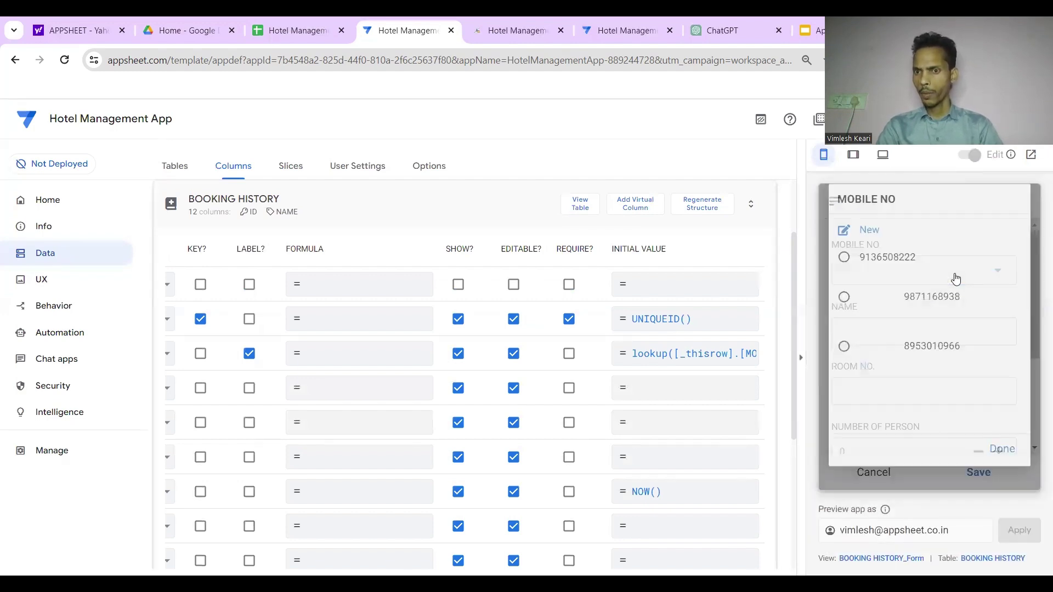
click(912, 307)
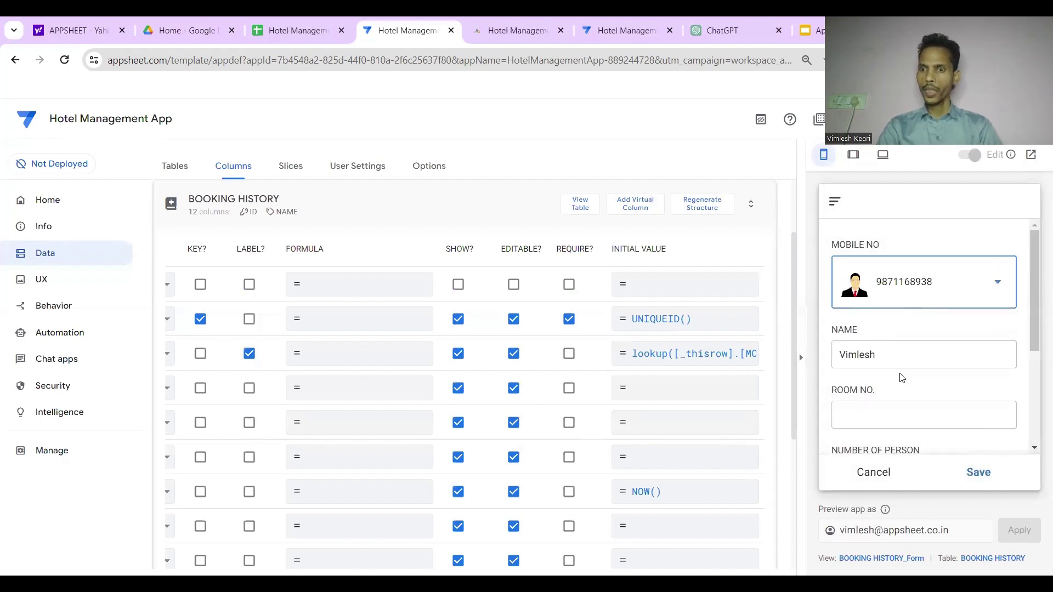
scroll(906, 401, down, 2)
click(905, 327)
scroll(542, 424, left, 3)
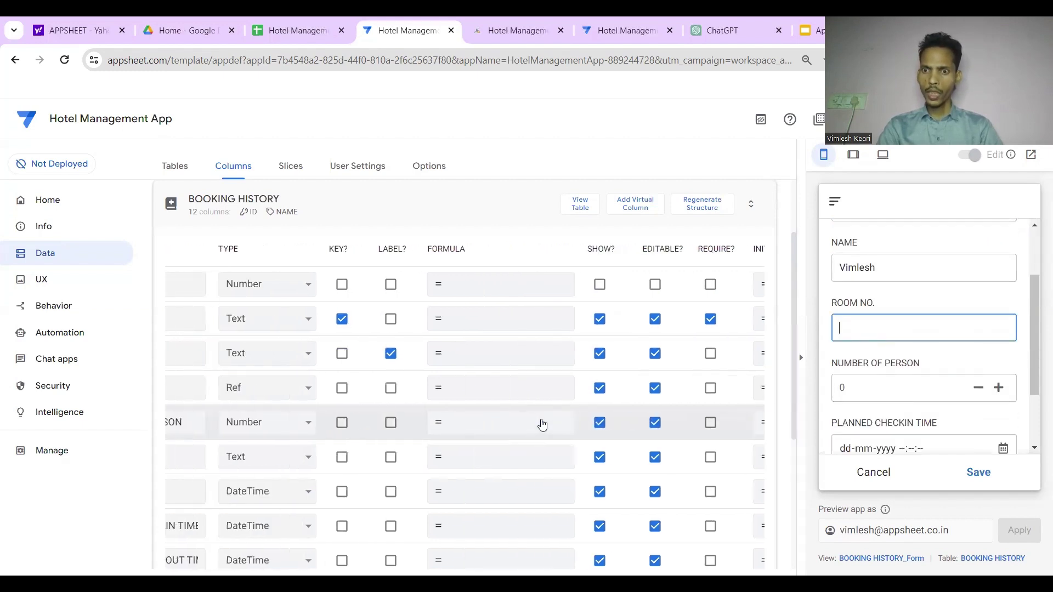
scroll(487, 376, up, 2)
Switch from the data tables overview to the Columns view of all tables
click(444, 311)
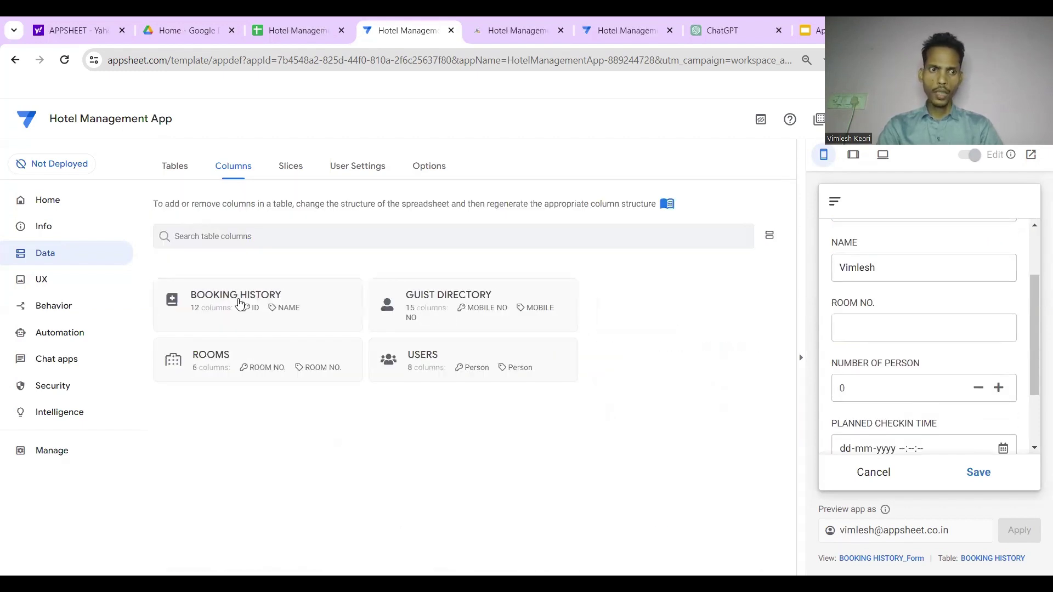
click(85, 265)
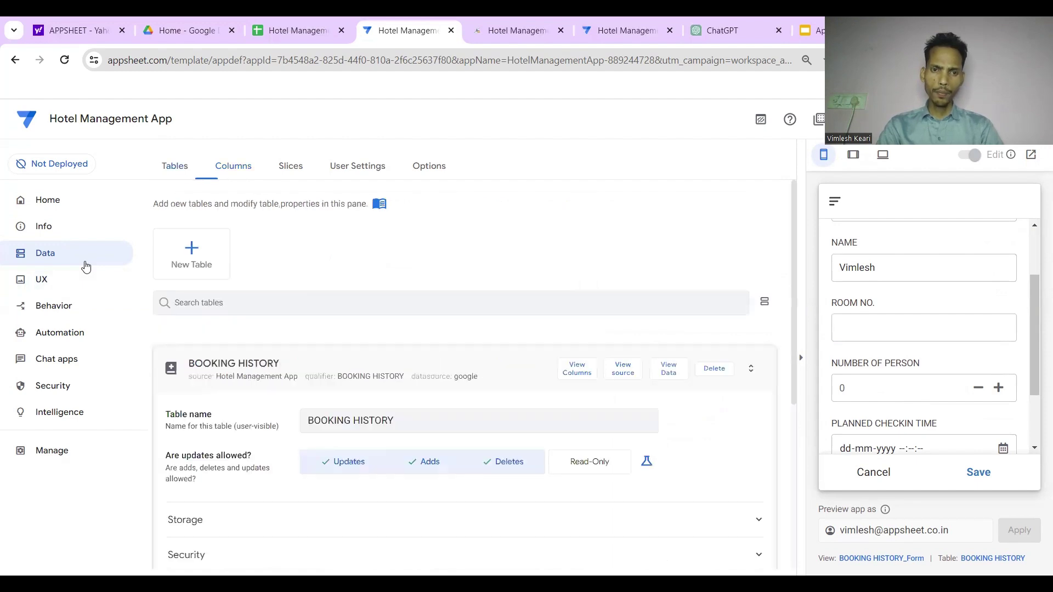
click(213, 370)
click(232, 179)
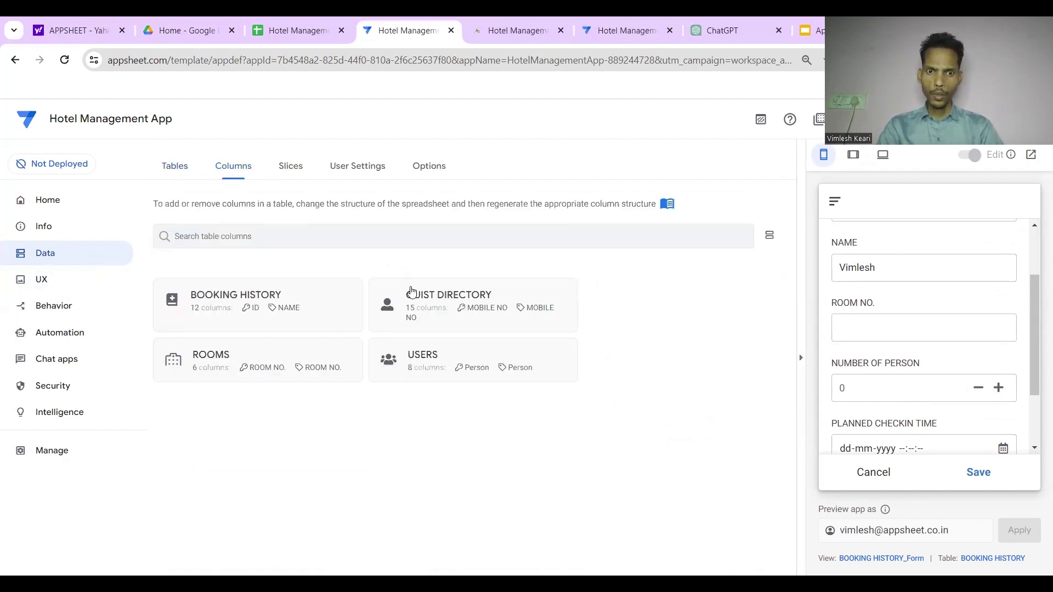
click(294, 312)
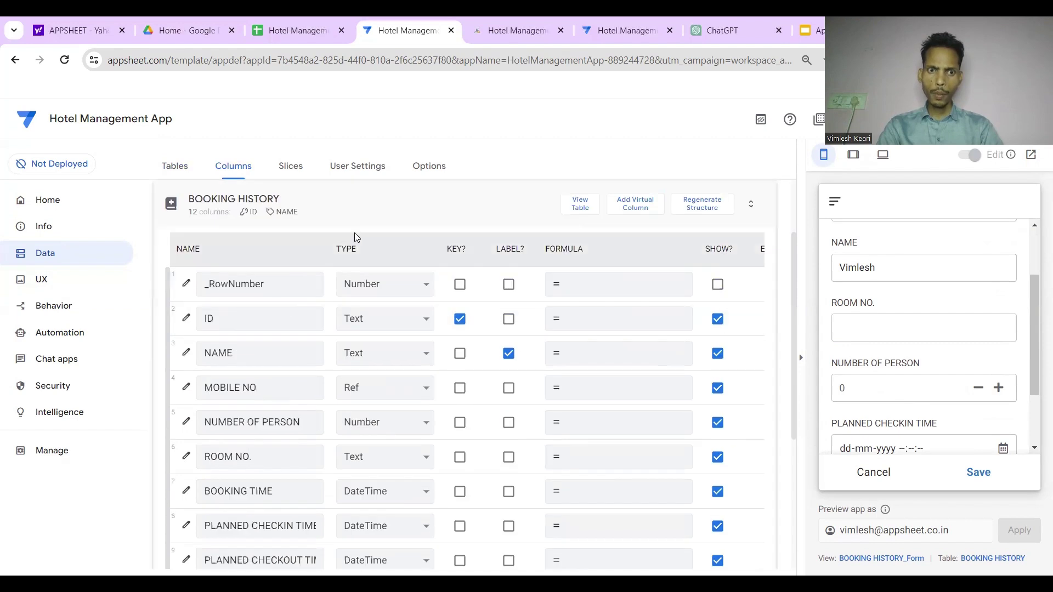
click(355, 234)
Inspect the ROOMS table's columns, then expand the BOOKING HISTORY column list
click(304, 373)
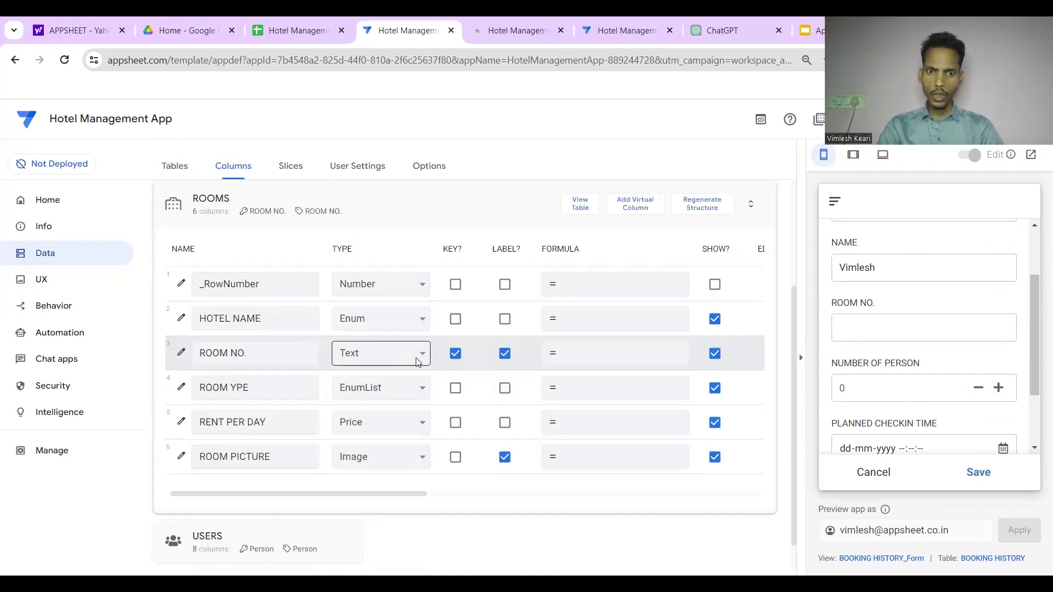
scroll(494, 296, up, 2)
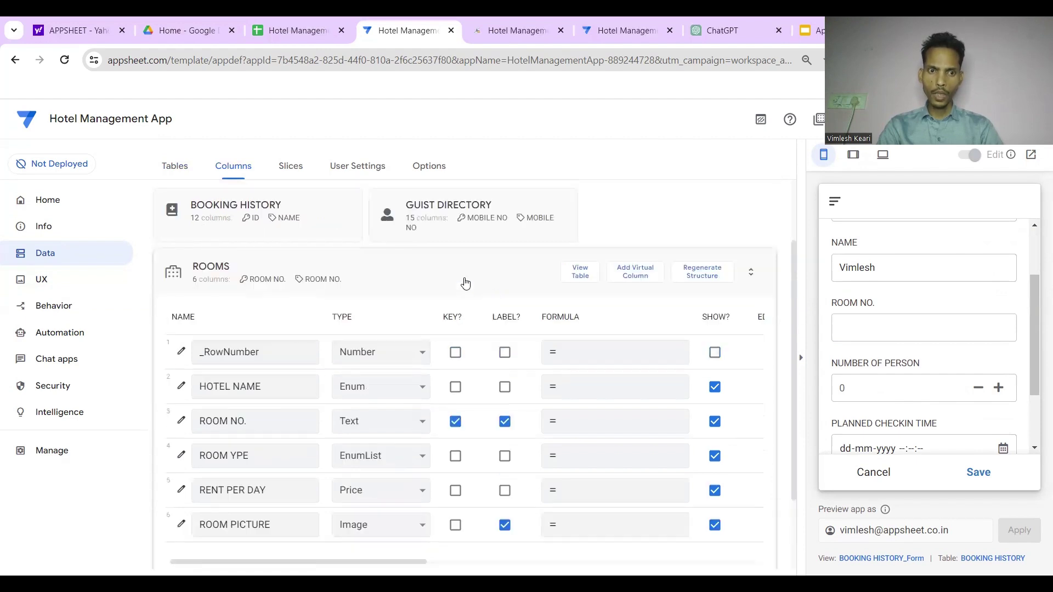
click(431, 273)
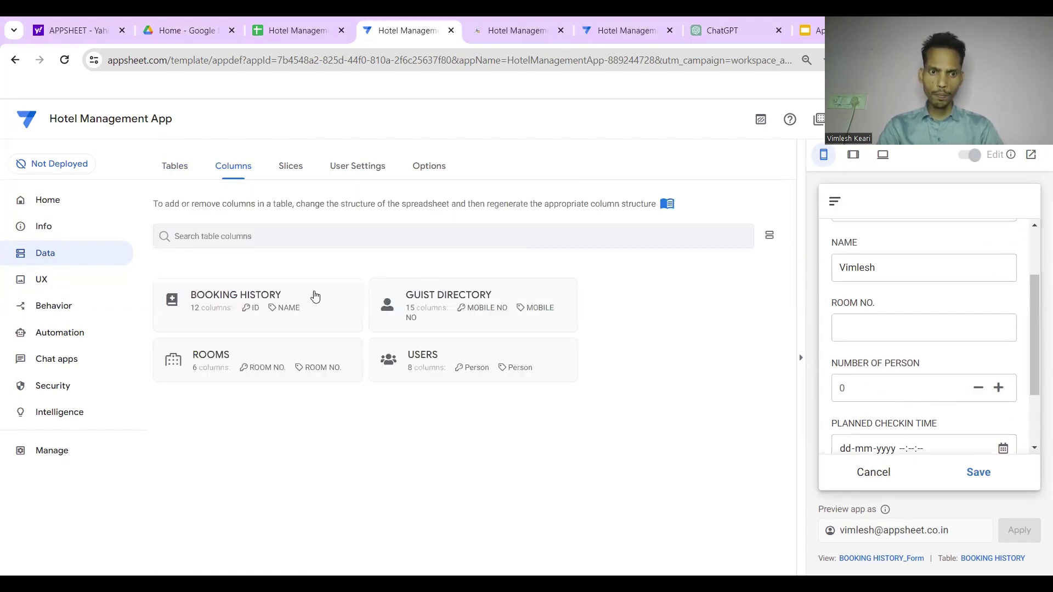
click(316, 296)
scroll(426, 357, down, 1)
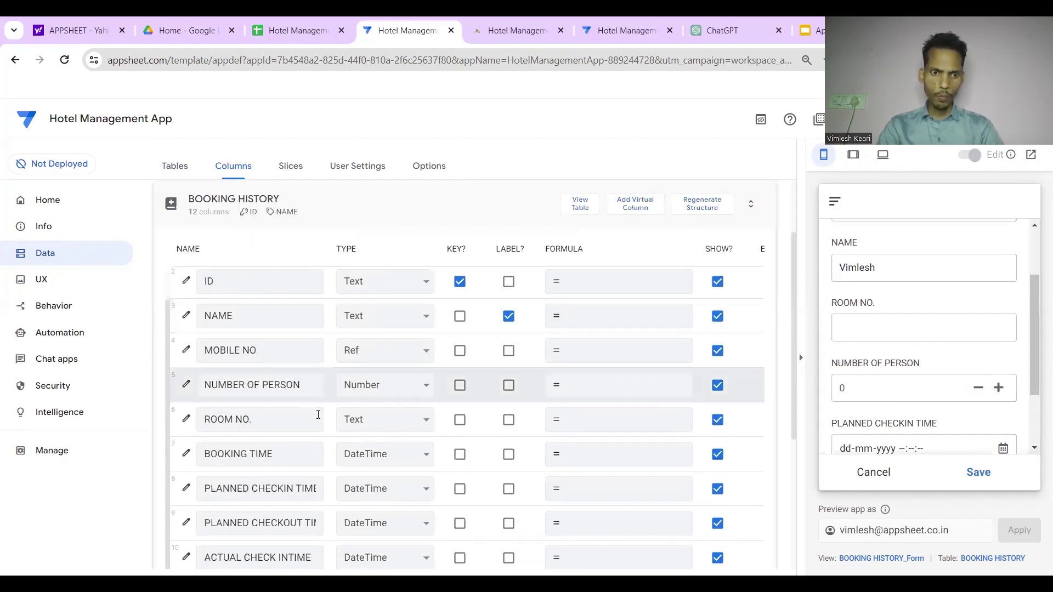
Make ROOM NO. a Ref to the ROOMS table with 'Is a part of?' ticked
click(186, 420)
click(468, 342)
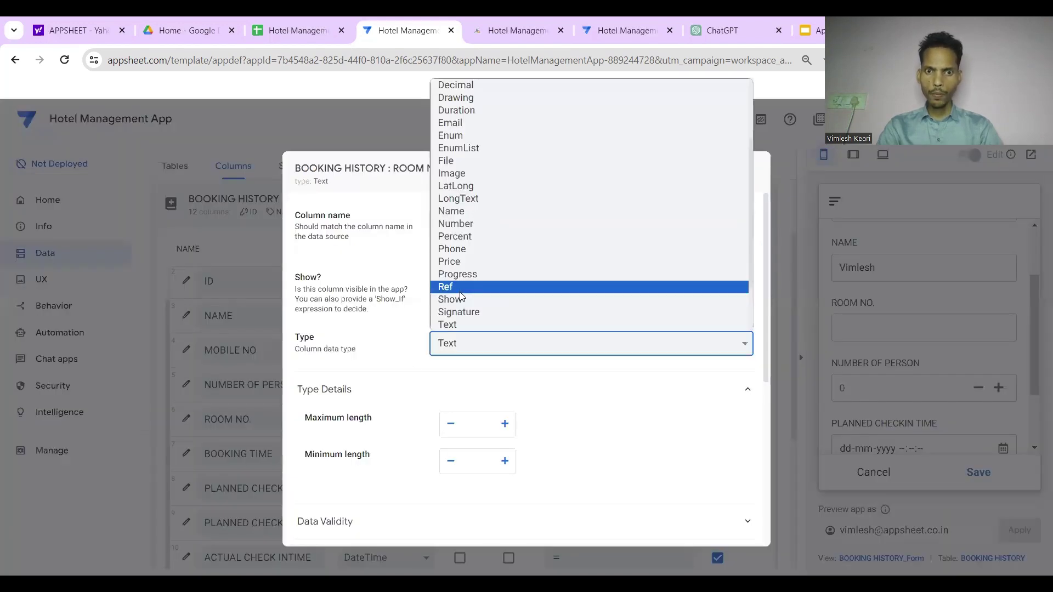
click(458, 285)
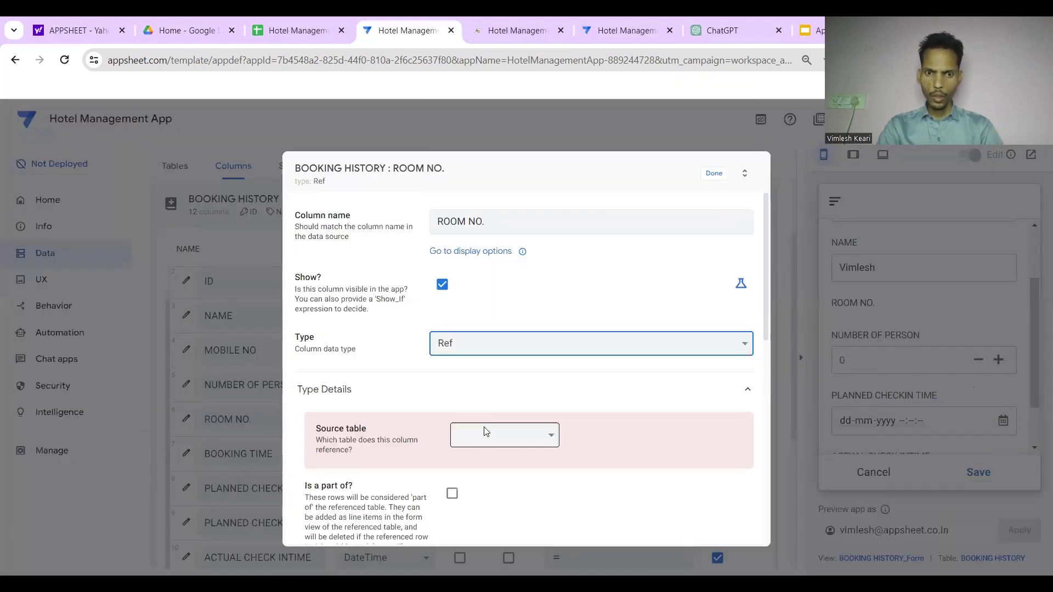
click(487, 433)
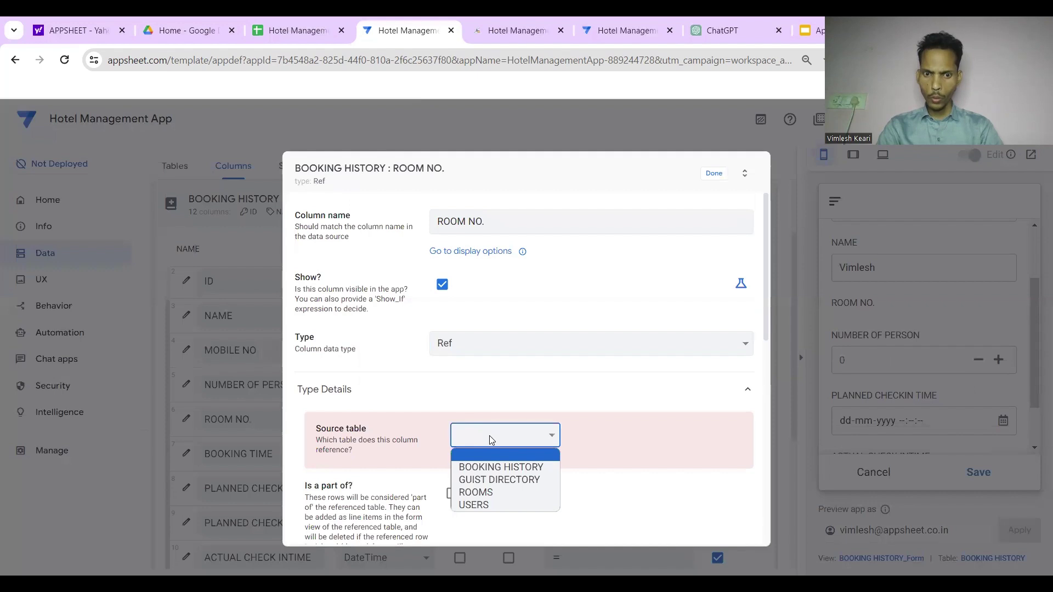
click(485, 493)
click(452, 471)
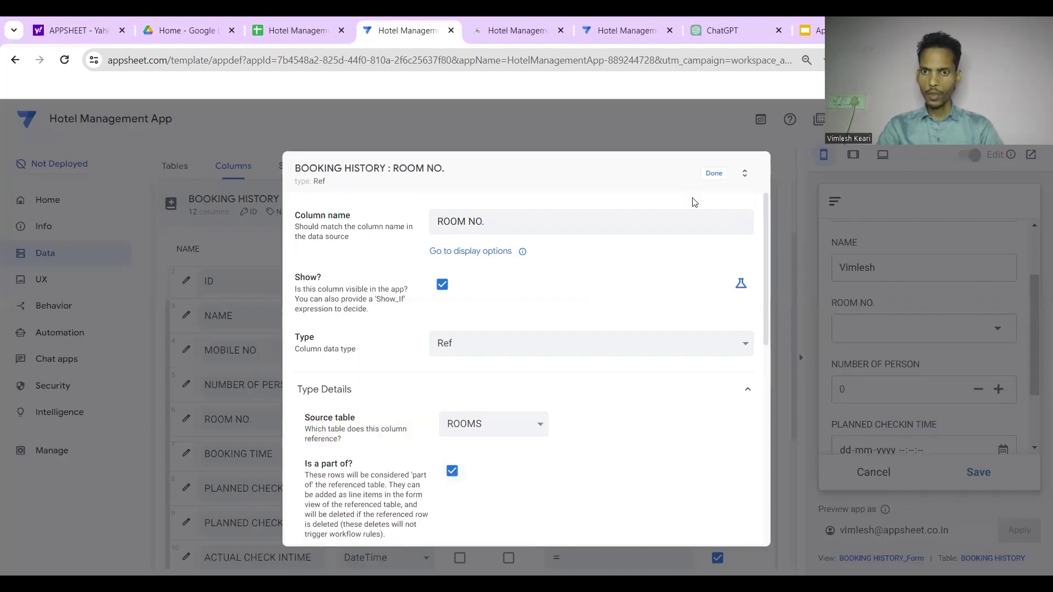
click(711, 181)
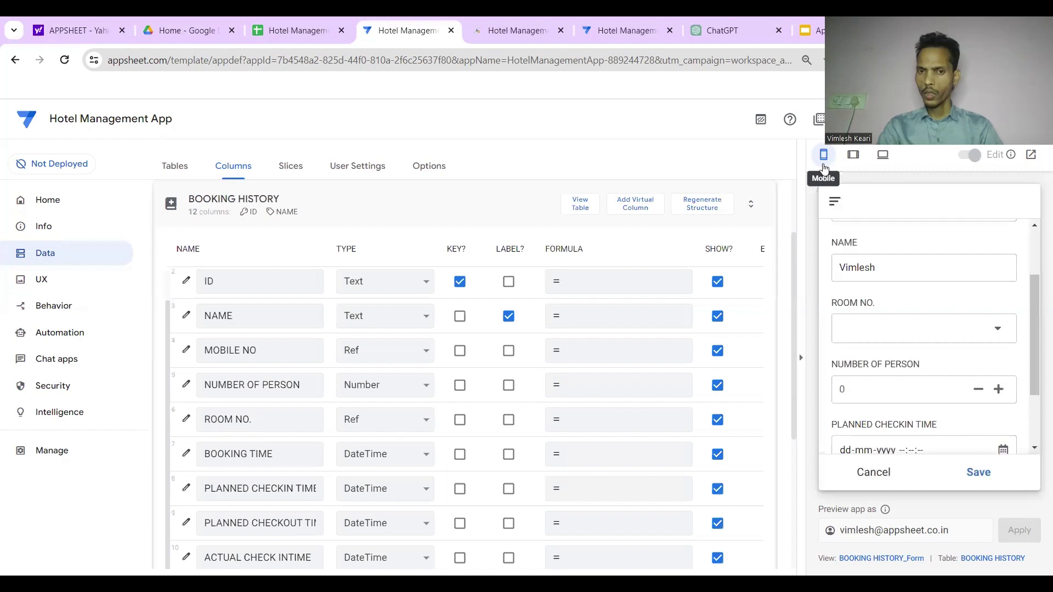
Reopen ROOM NO.'s settings and untick 'Is a part of?'
click(187, 419)
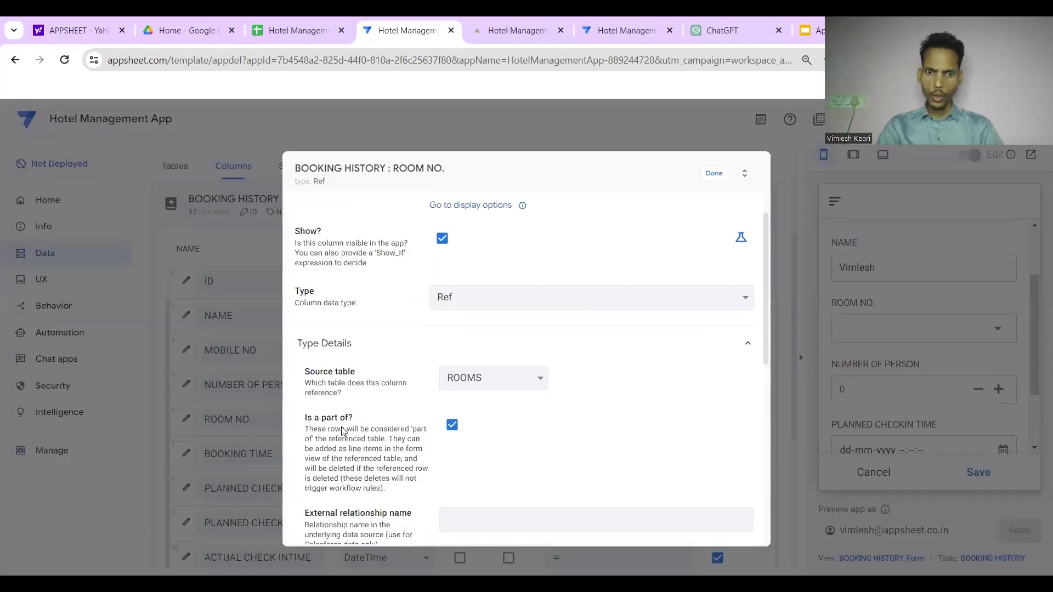
click(453, 425)
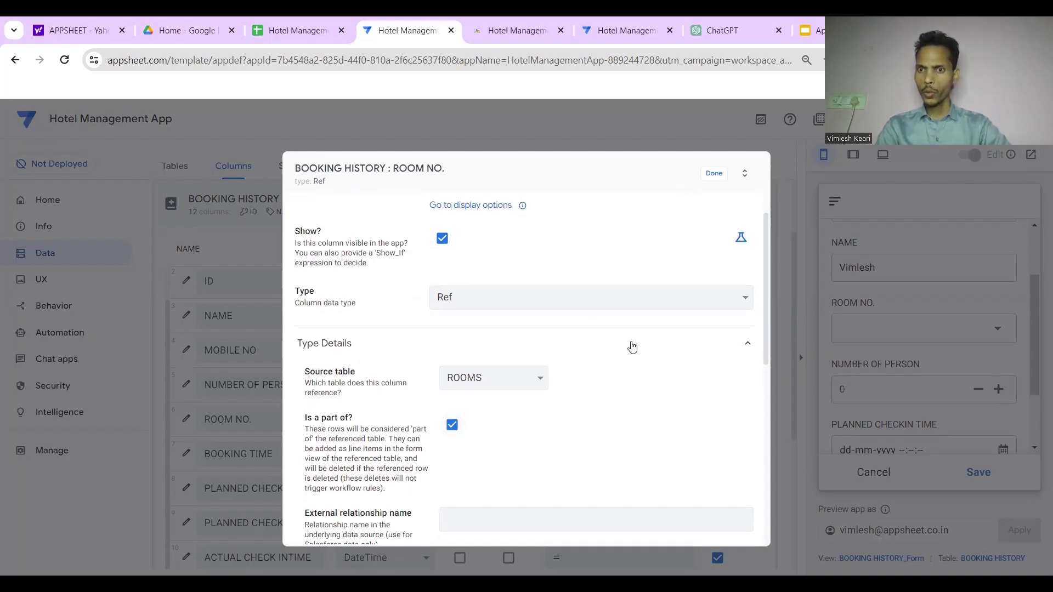
click(729, 175)
In the preview form, start a new guest record from the MOBILE NO dropdown
double_click(884, 269)
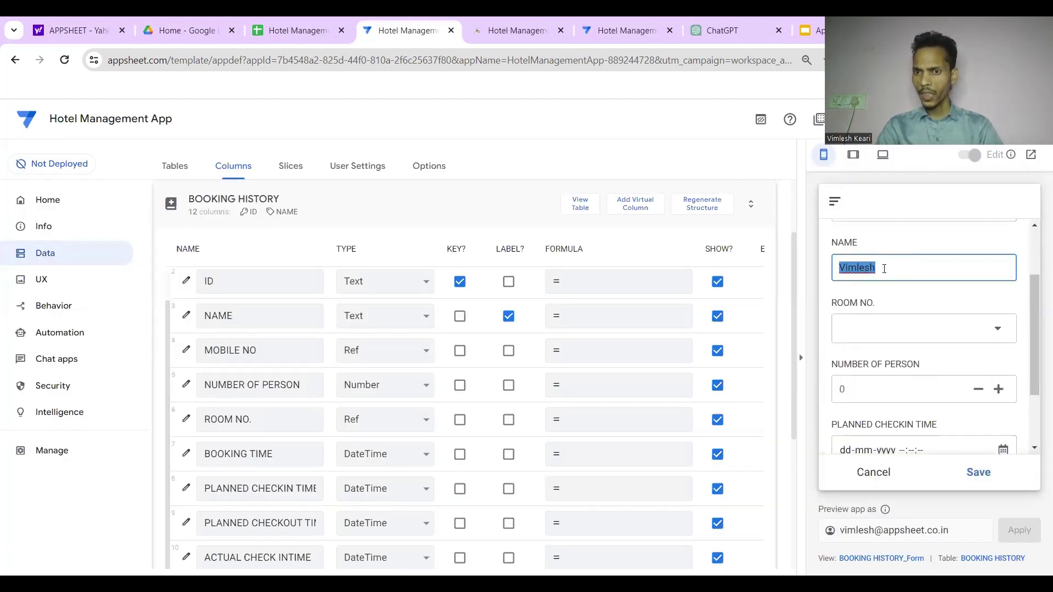
scroll(899, 274, up, 2)
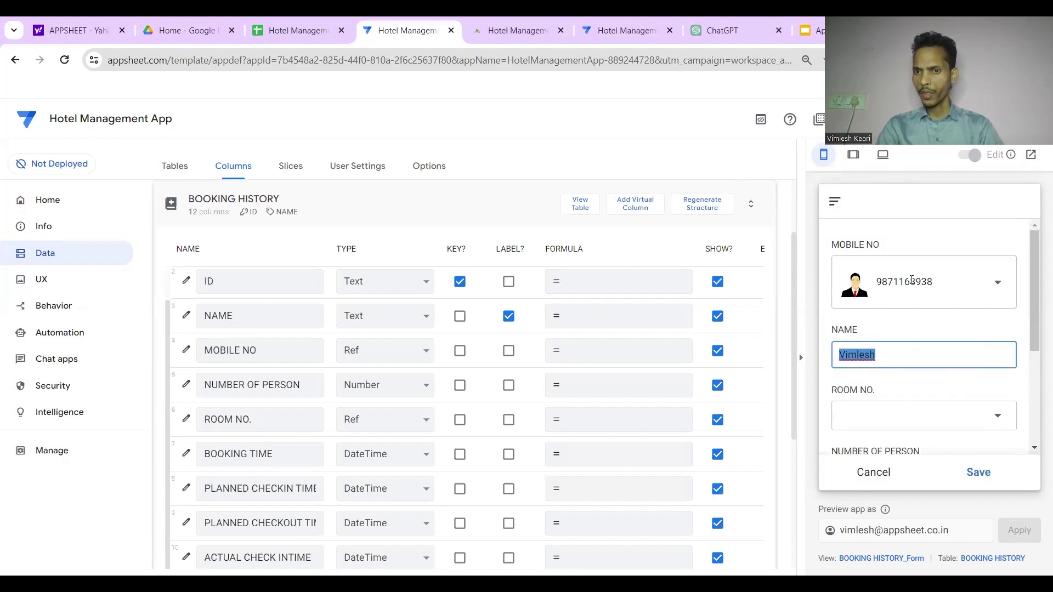
click(992, 283)
click(870, 240)
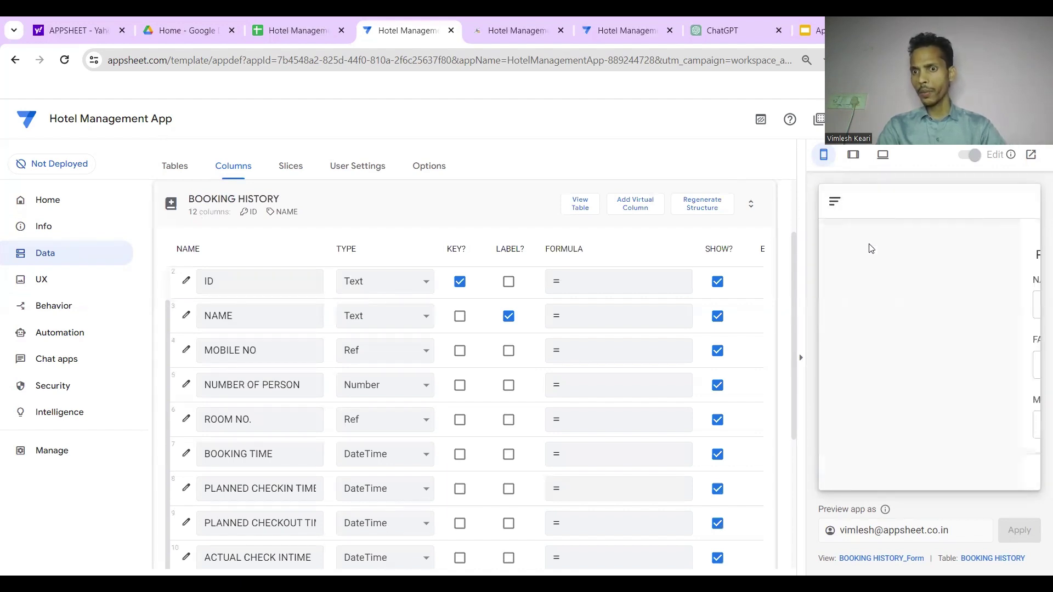
scroll(896, 354, down, 5)
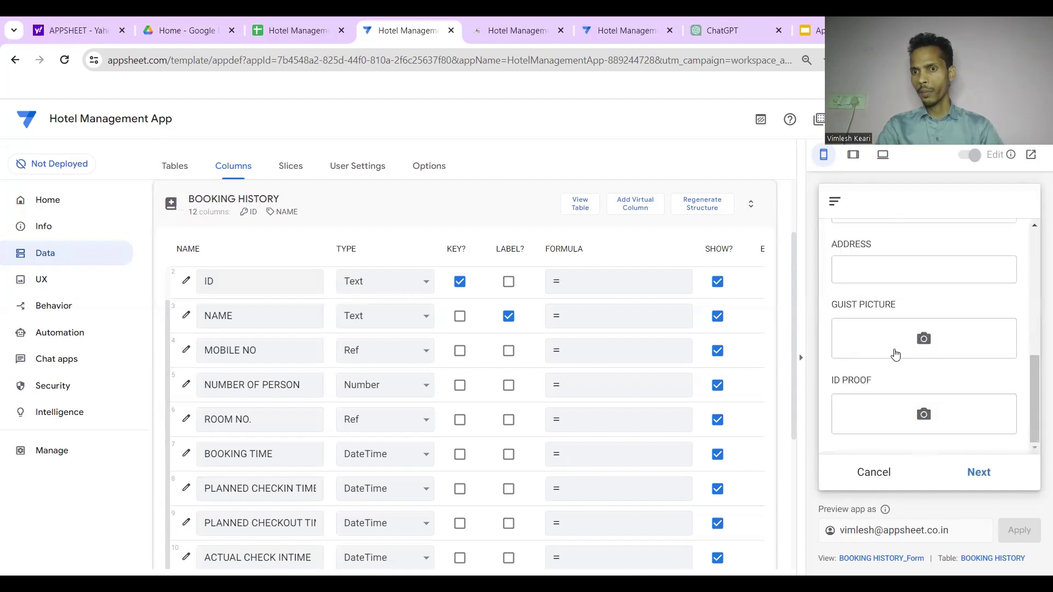
scroll(895, 354, up, 6)
scroll(899, 332, down, 3)
scroll(899, 332, up, 3)
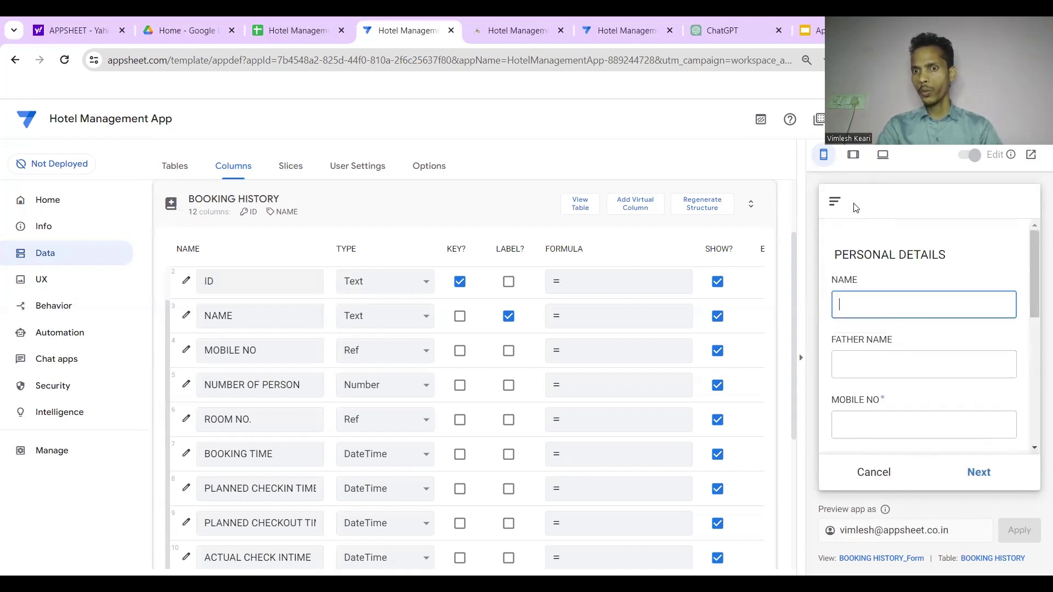
Open ROOM NO.'s column settings to check its ROOMS reference
click(185, 419)
right_click(331, 428)
click(453, 474)
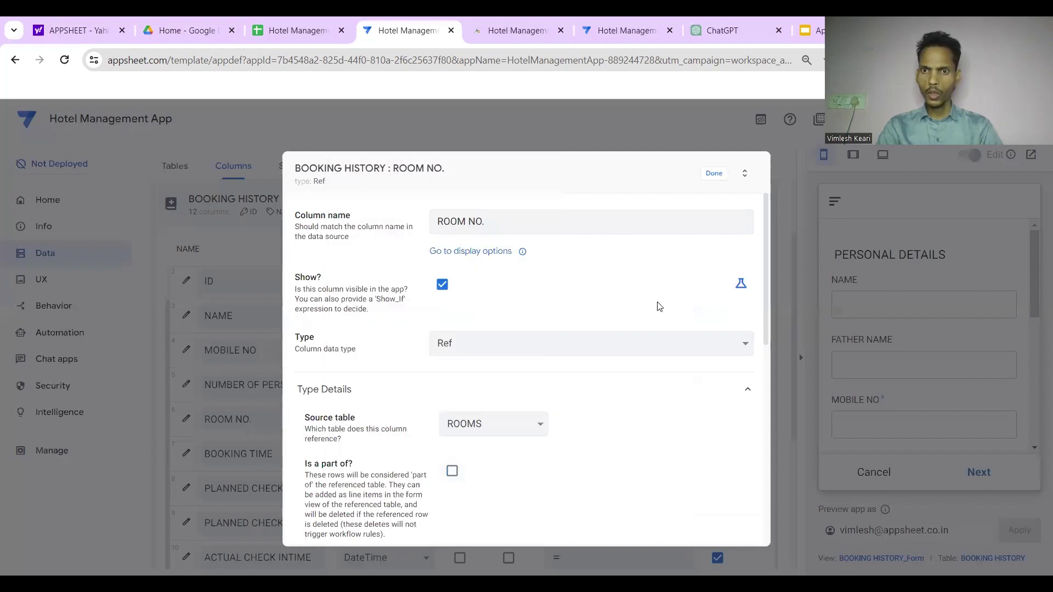
Close the ROOM NO. column settings with Done
click(714, 175)
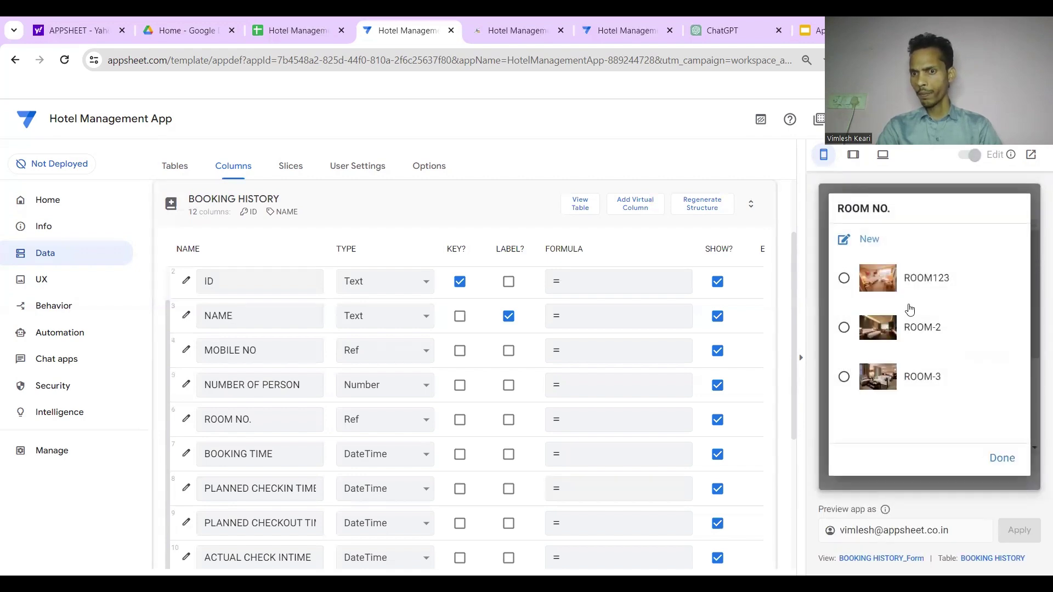
Fill the booking with ROOM123, the existing guest's mobile number and 2 persons
click(906, 275)
scroll(912, 385, down, 2)
scroll(914, 373, up, 2)
click(928, 275)
click(920, 315)
scroll(915, 356, down, 2)
scroll(917, 359, down, 3)
scroll(917, 361, up, 4)
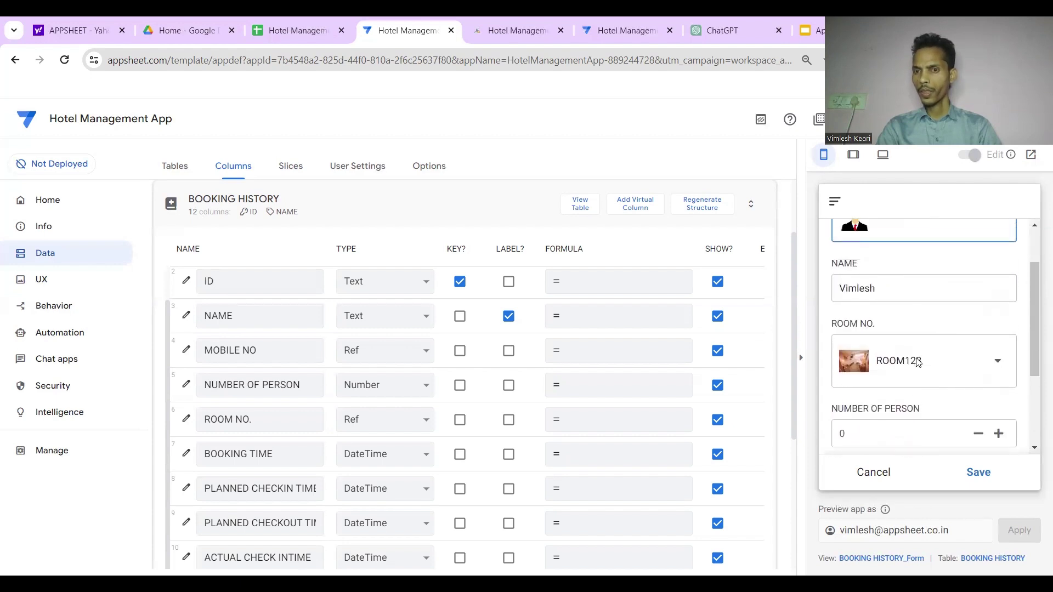
scroll(916, 335, down, 2)
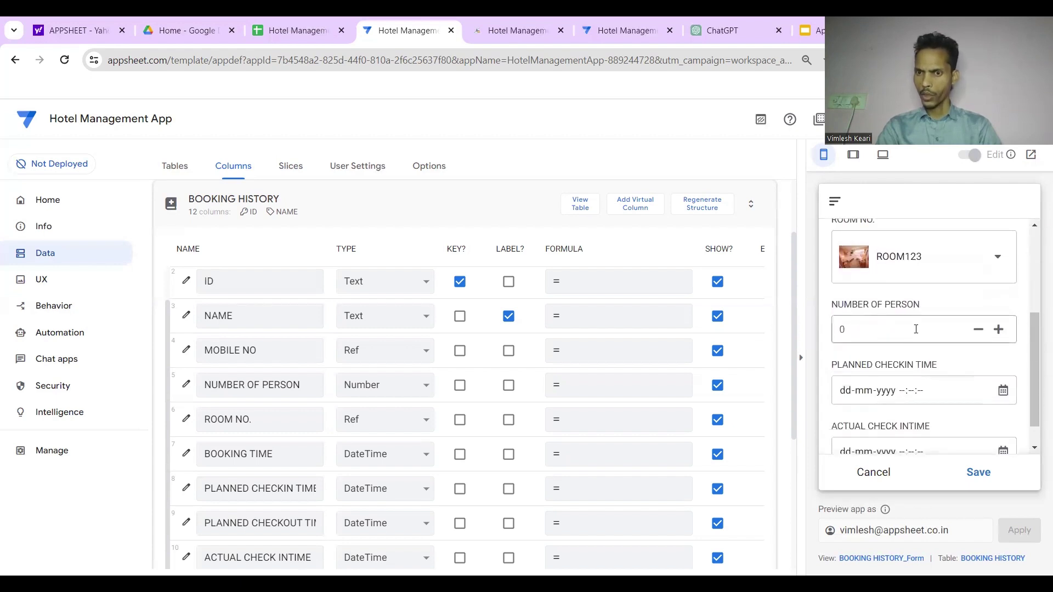
click(880, 332)
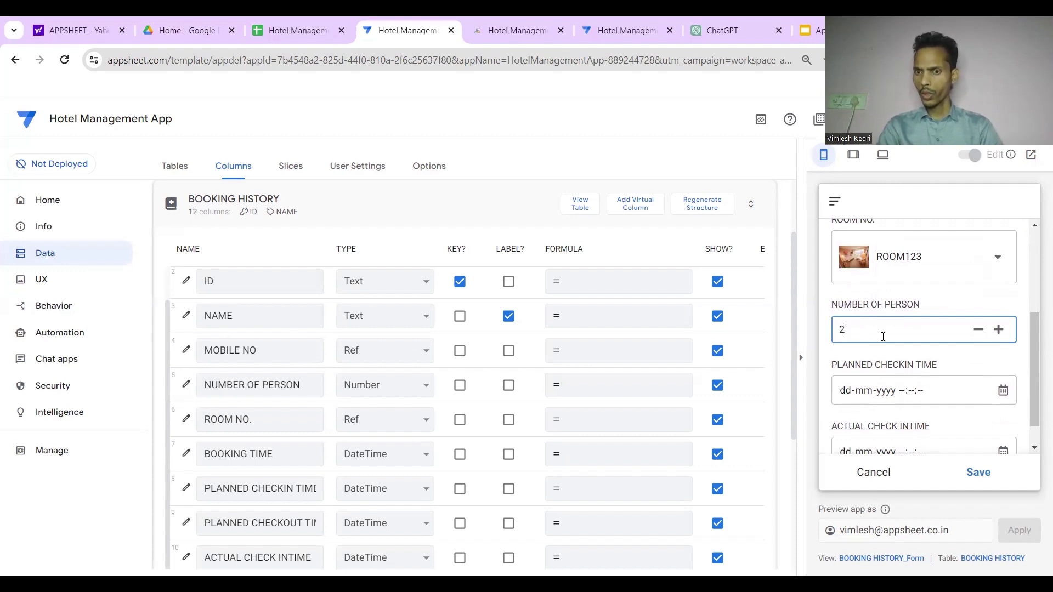
scroll(890, 376, down, 1)
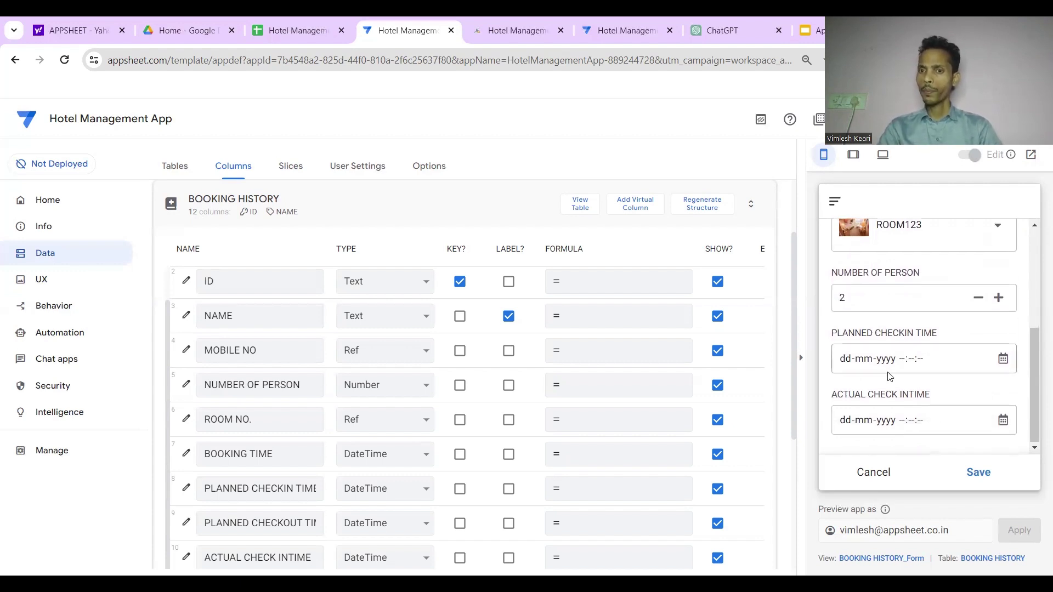
Set planned check-in to 08-03-2024 and actual check-in to 15-03-2024, then save
click(1001, 360)
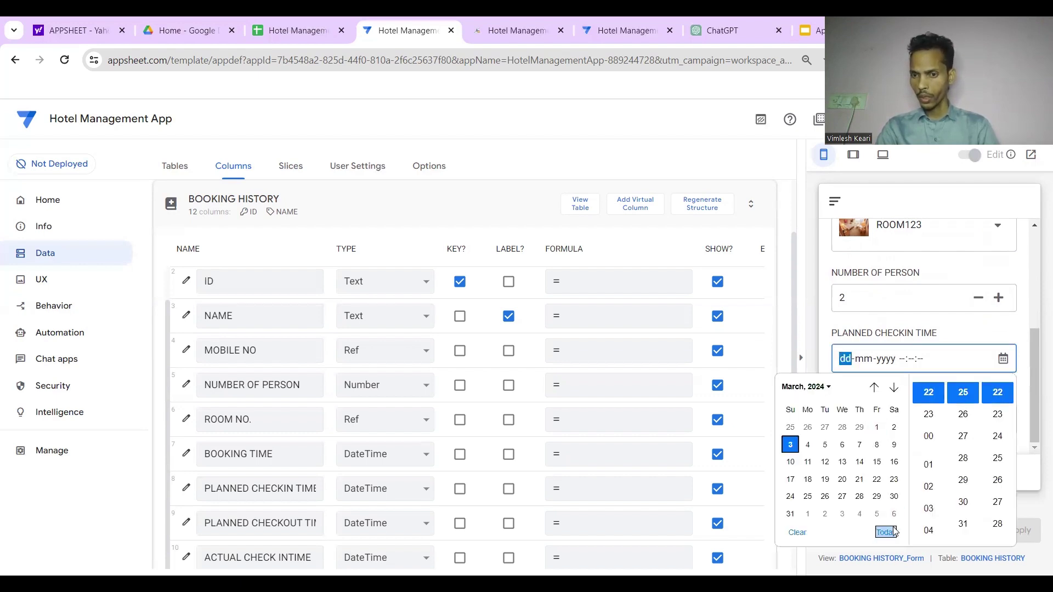
click(892, 388)
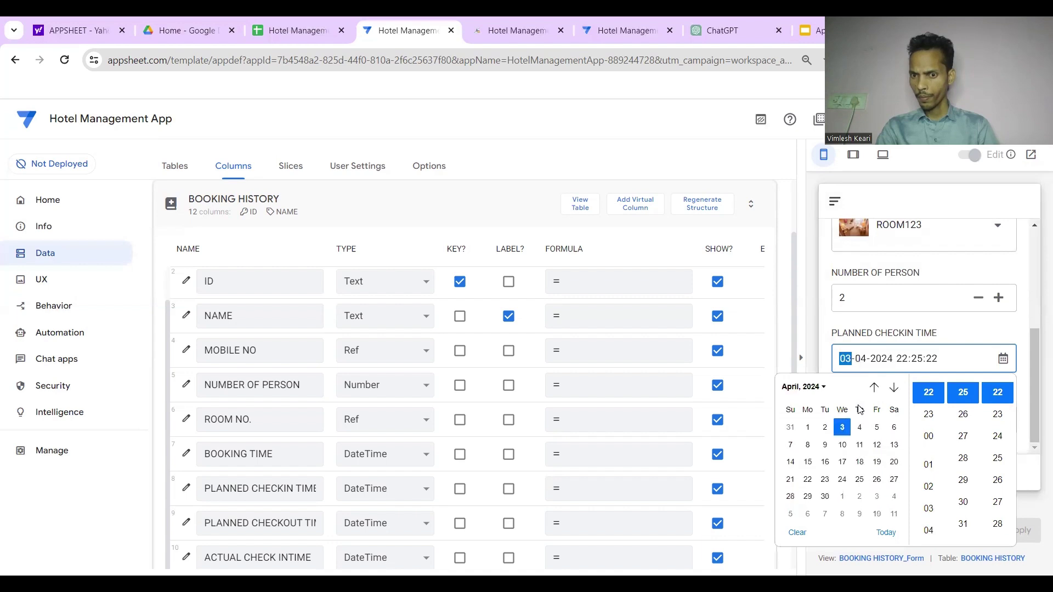
click(874, 387)
click(859, 444)
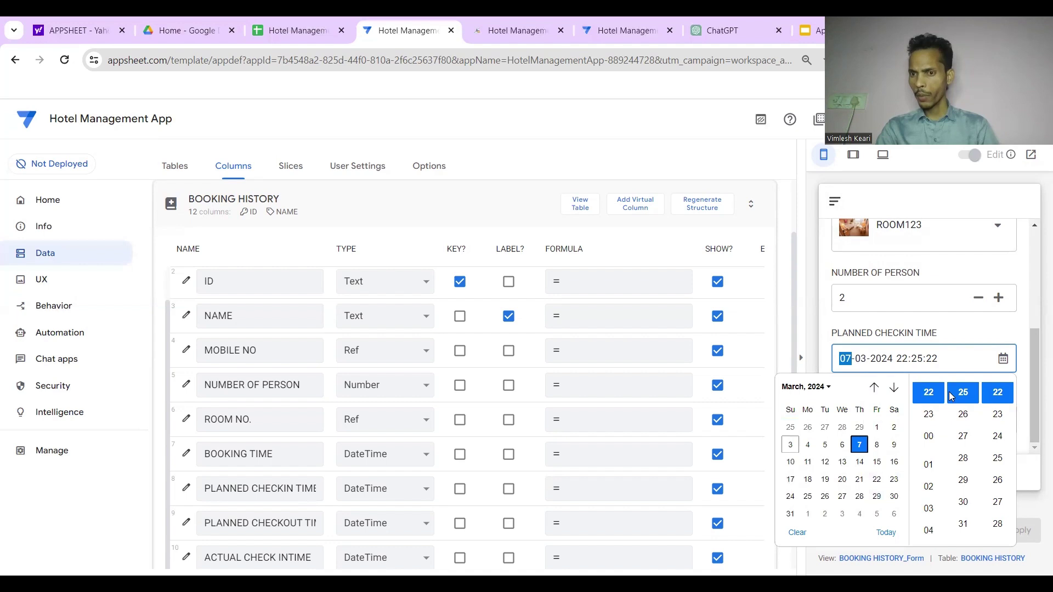
click(887, 532)
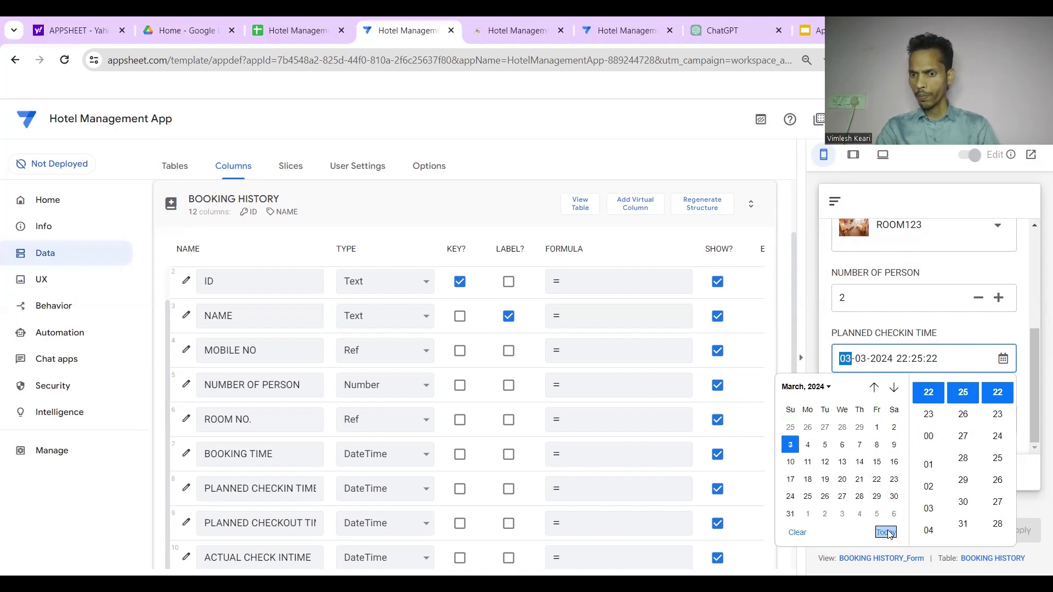
click(877, 445)
click(955, 335)
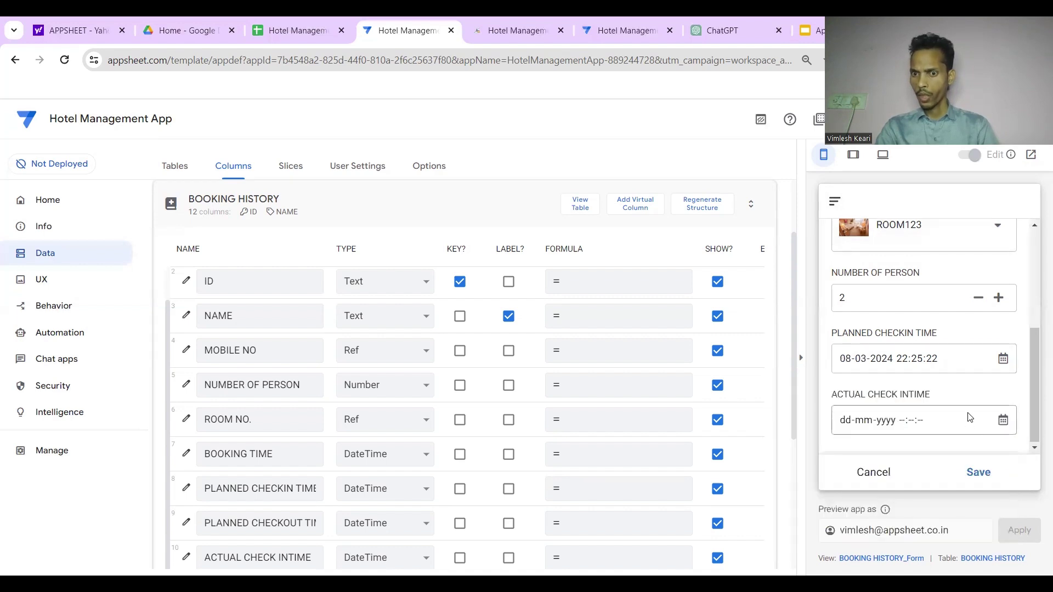
click(1002, 422)
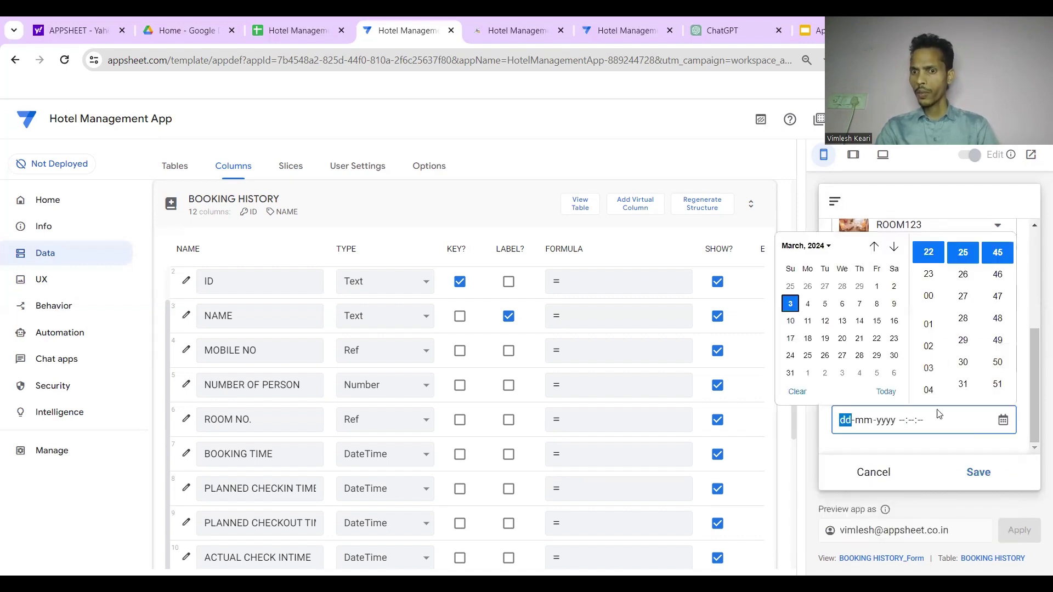
click(877, 322)
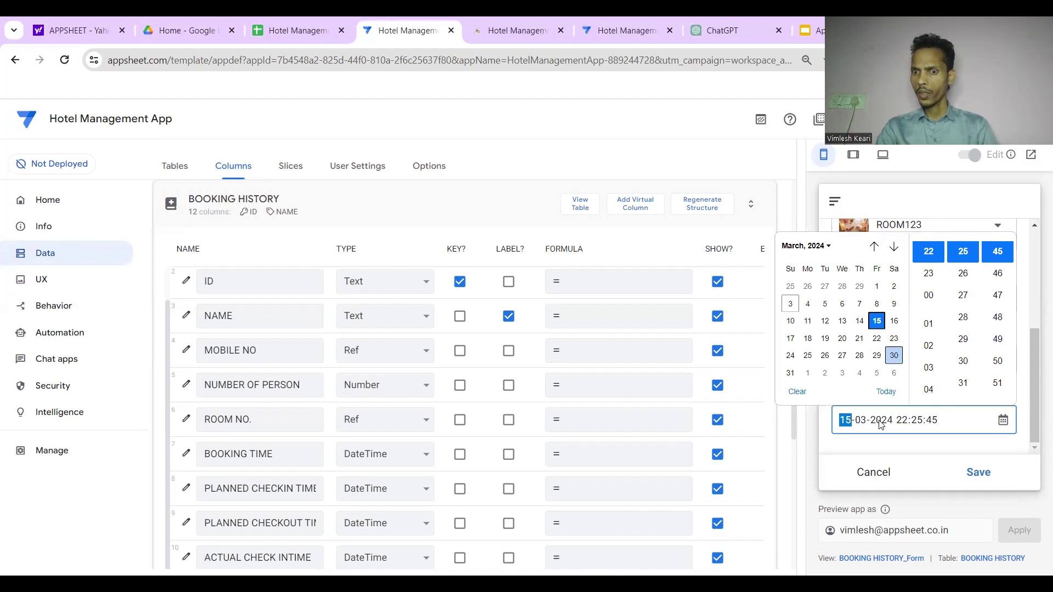
click(973, 475)
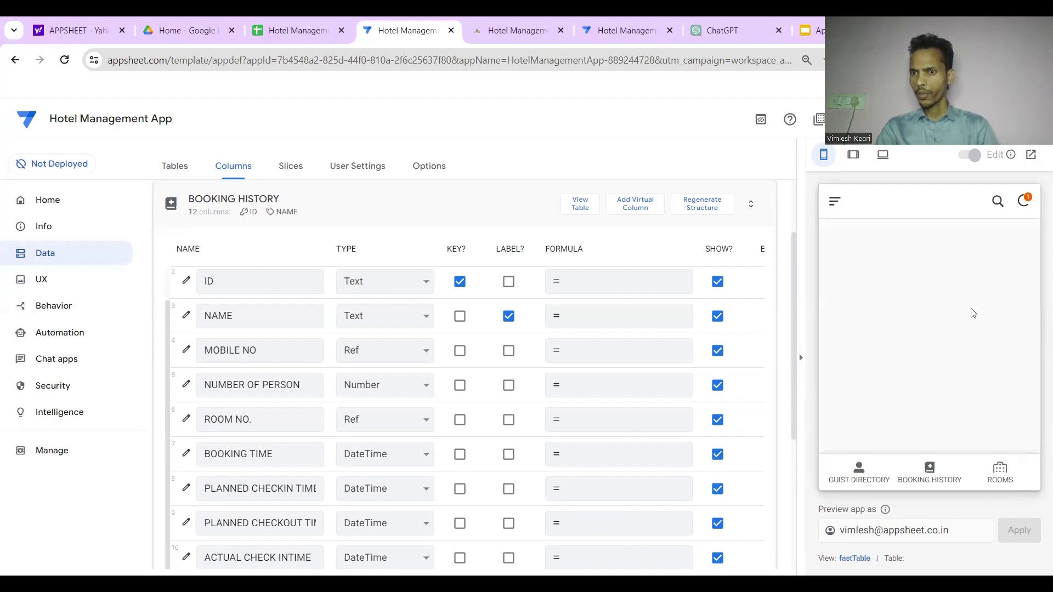
Review the saved ROOM123 booking in the BOOKING HISTORY table, then open UX Views
click(928, 469)
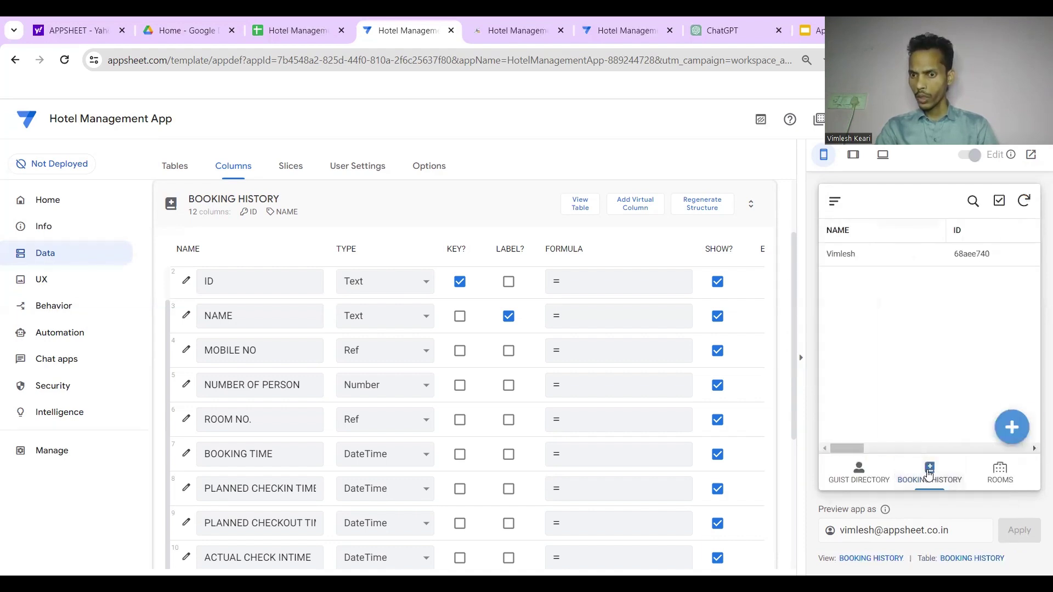
scroll(969, 253, right, 5)
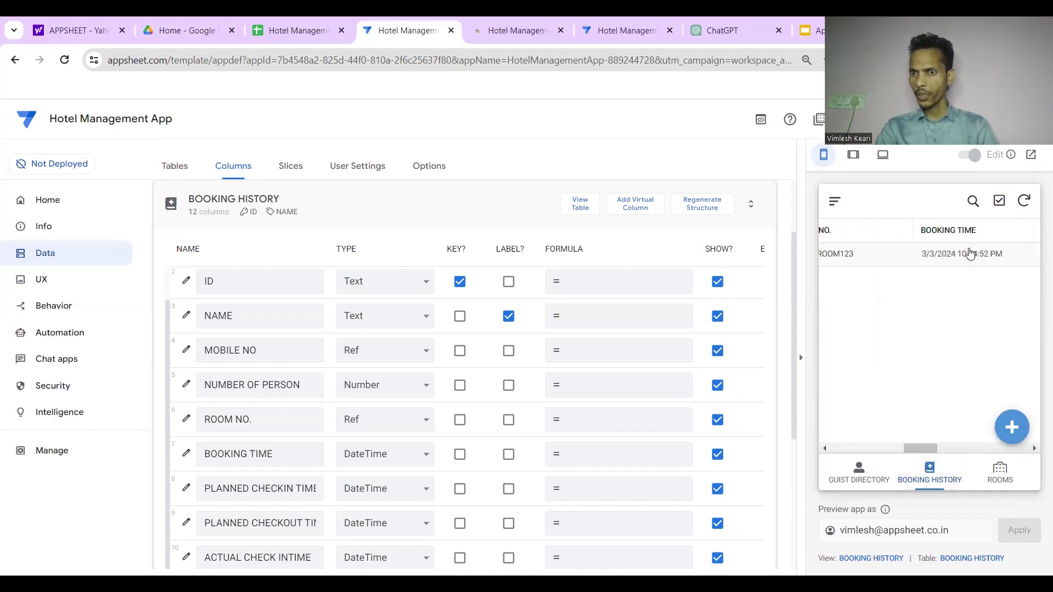
scroll(969, 253, right, 3)
scroll(970, 253, left, 10)
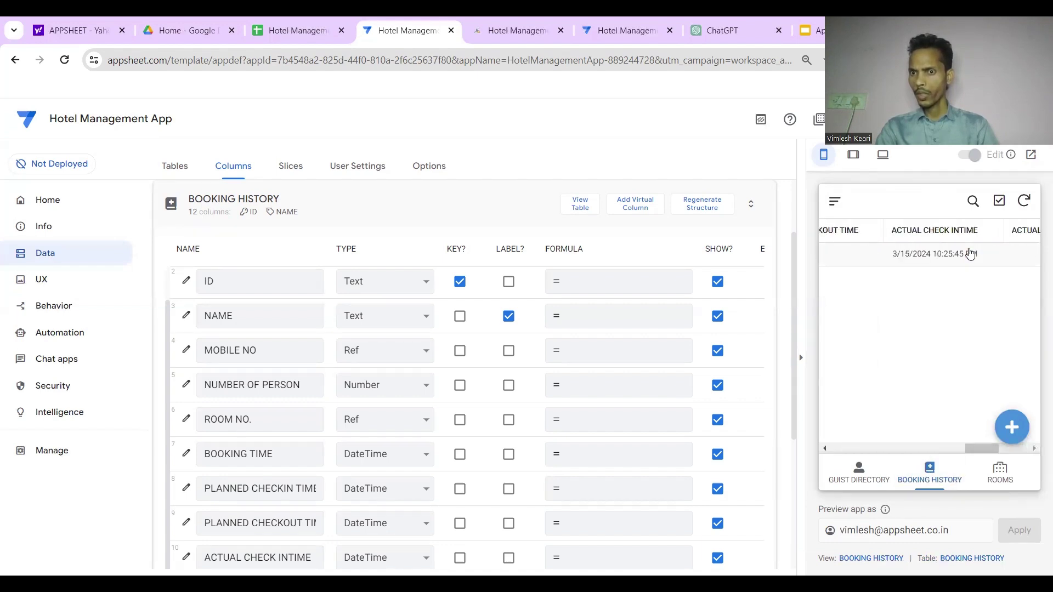
scroll(969, 254, right, 8)
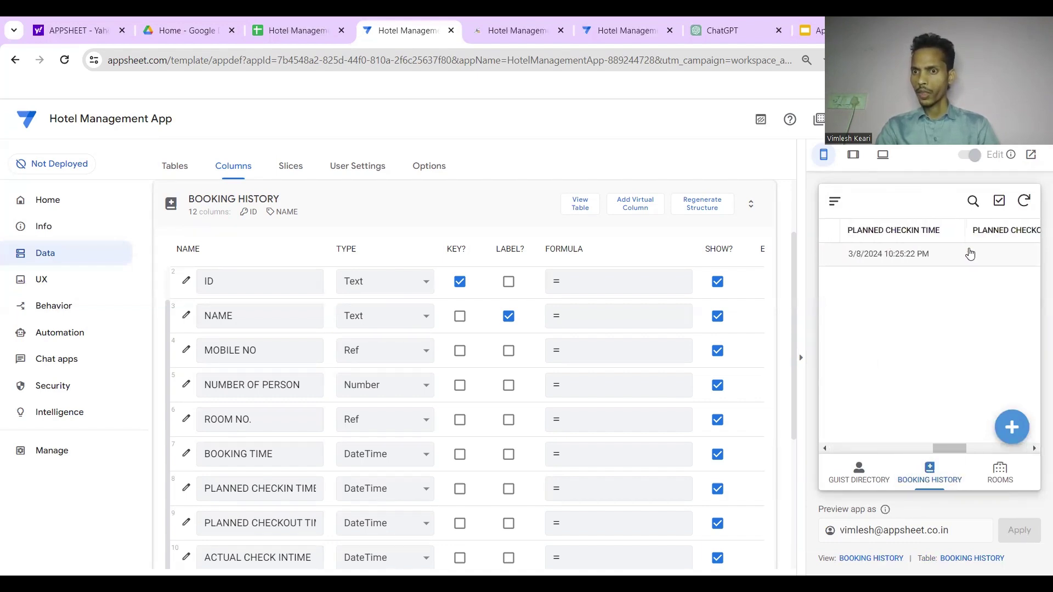
scroll(969, 253, right, 3)
scroll(945, 257, left, 5)
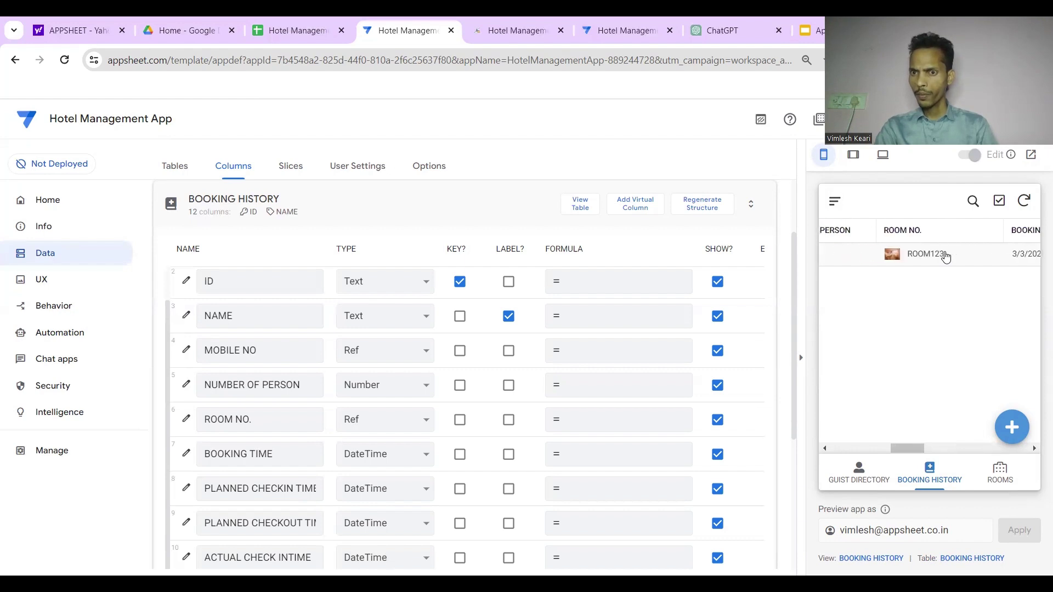
click(41, 279)
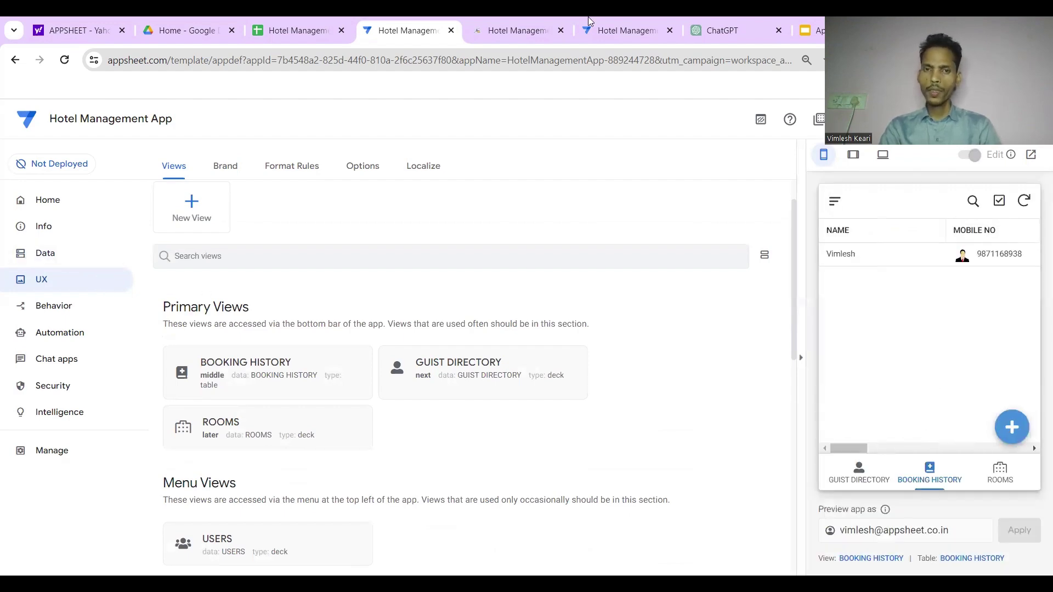
click(543, 29)
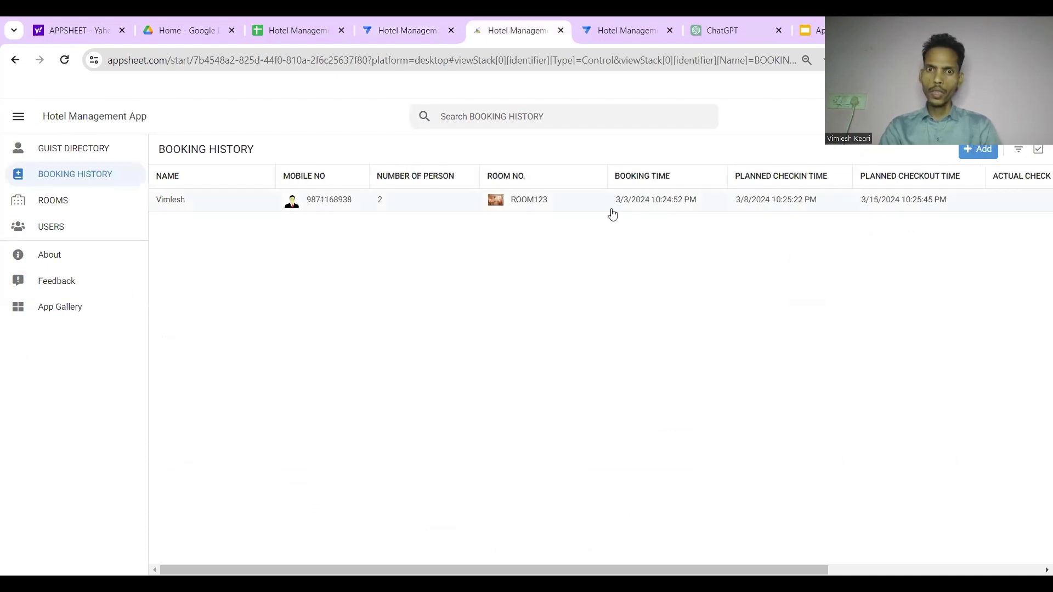
Add a virtual column named Room Rent to the BOOKING HISTORY table
click(412, 22)
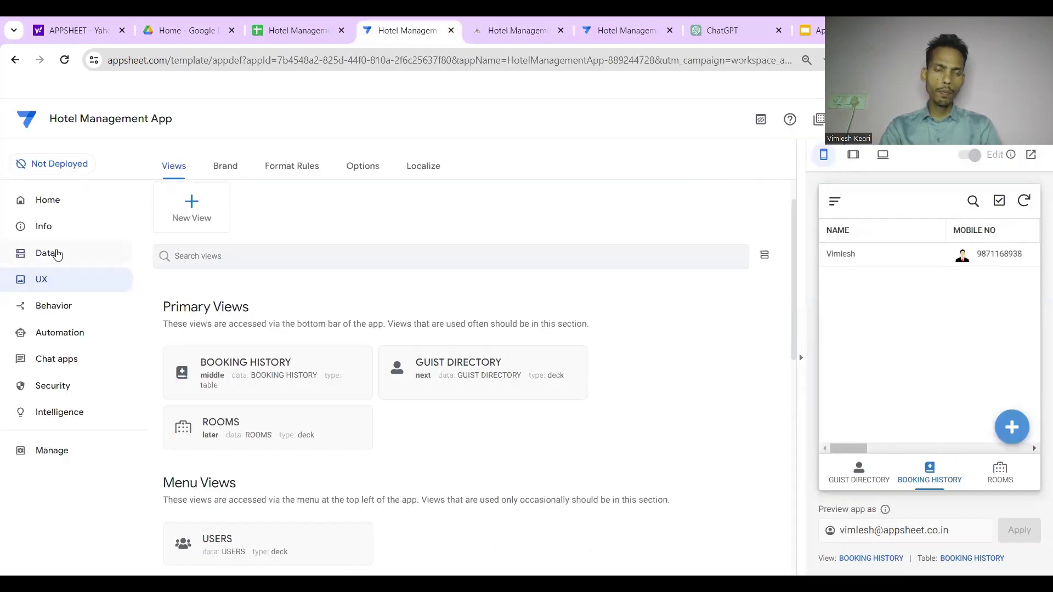
click(54, 253)
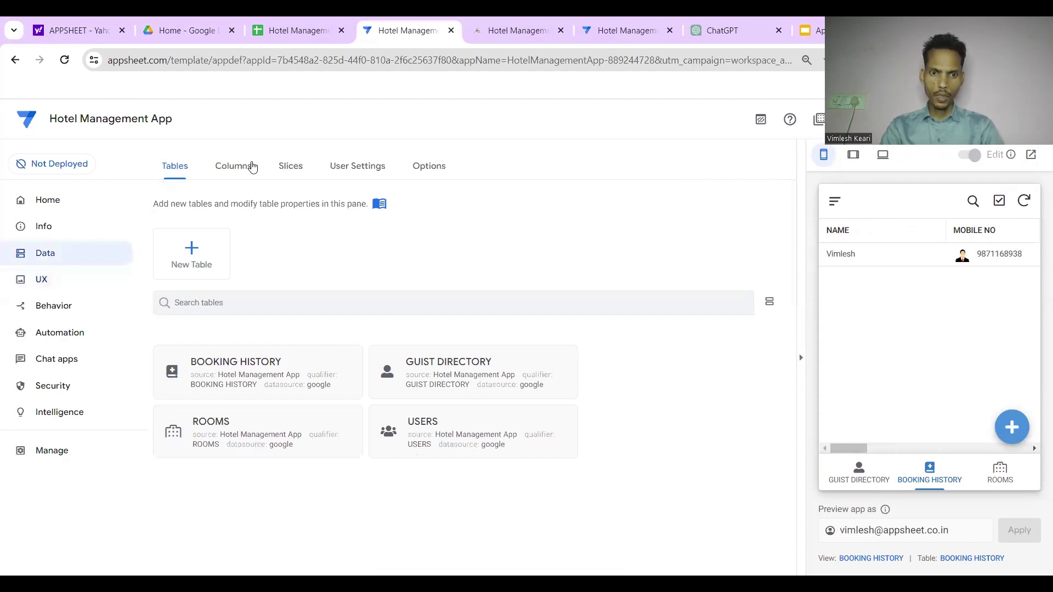
click(252, 168)
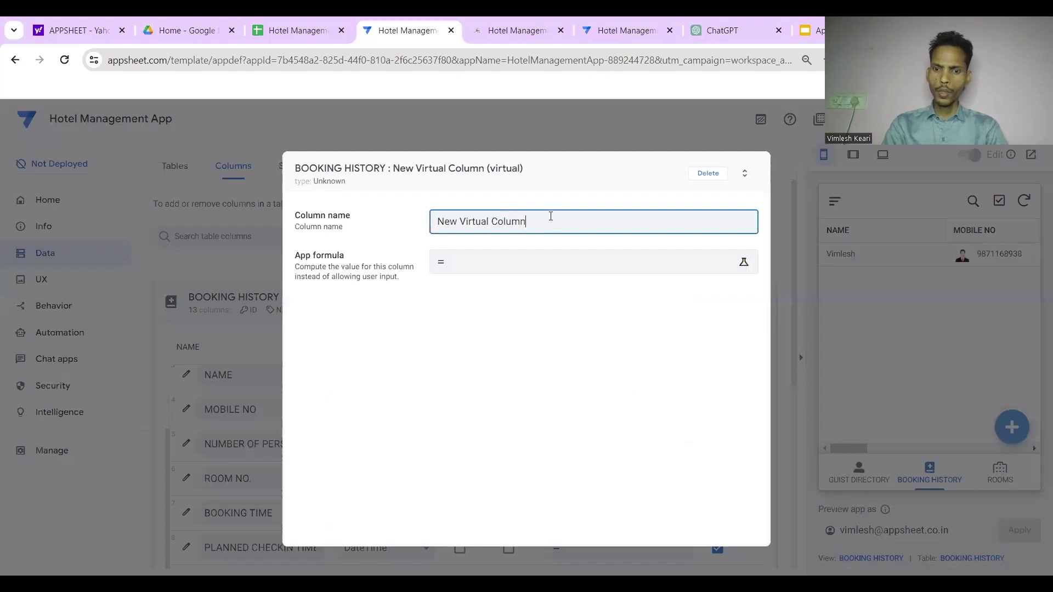
key(BackSpace)
key(BackSpace)
key(BackSpace)
key(BackSpace)
key(BackSpace)
key(BackSpace)
key(BackSpace)
key(BackSpace)
key(BackSpace)
key(BackSpace)
key(BackSpace)
key(BackSpace)
key(BackSpace)
key(BackSpace)
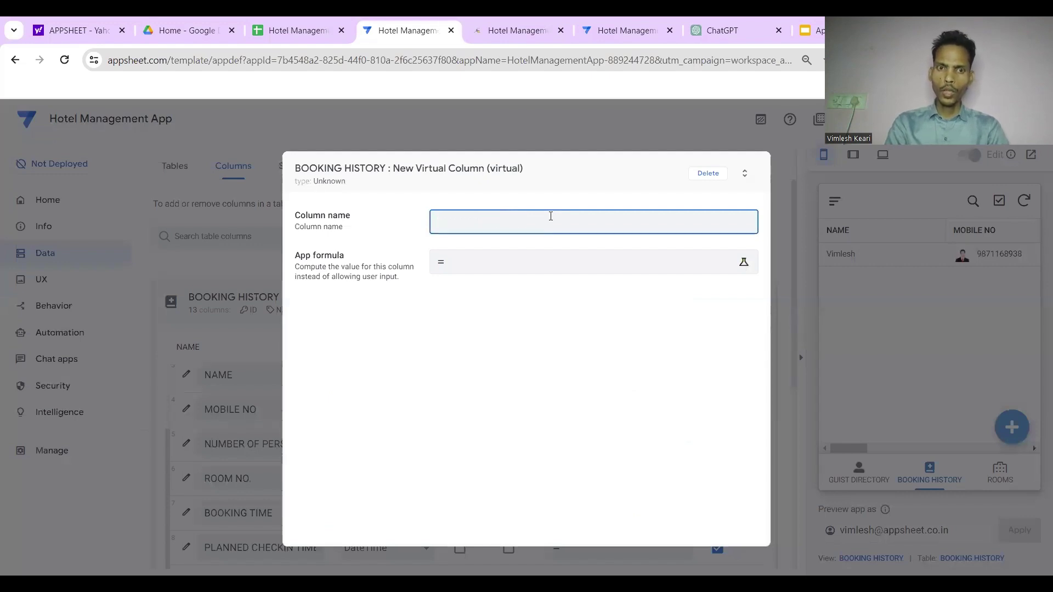
key(BackSpace)
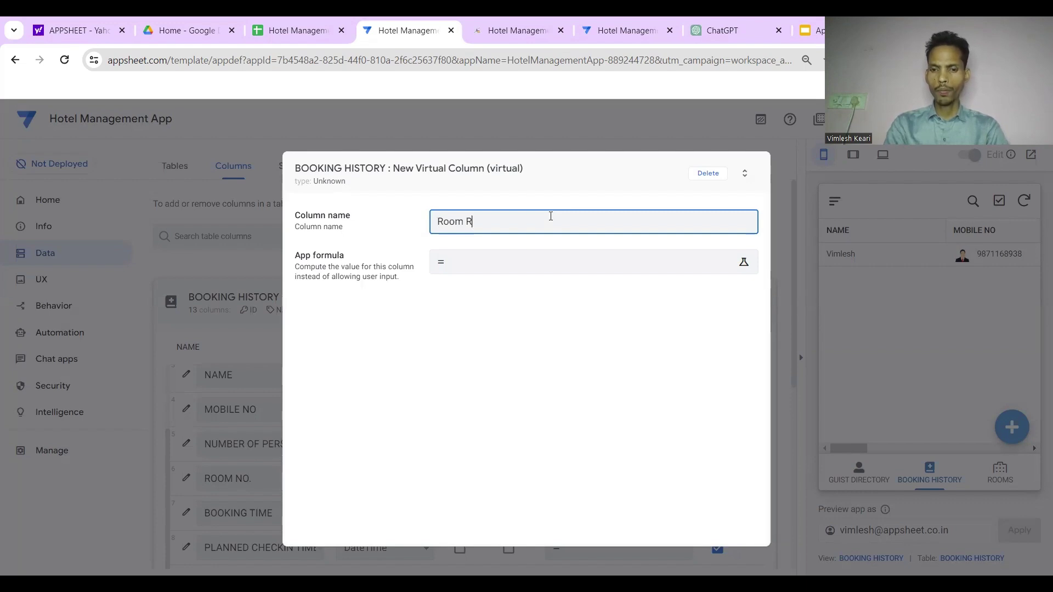
text(t)
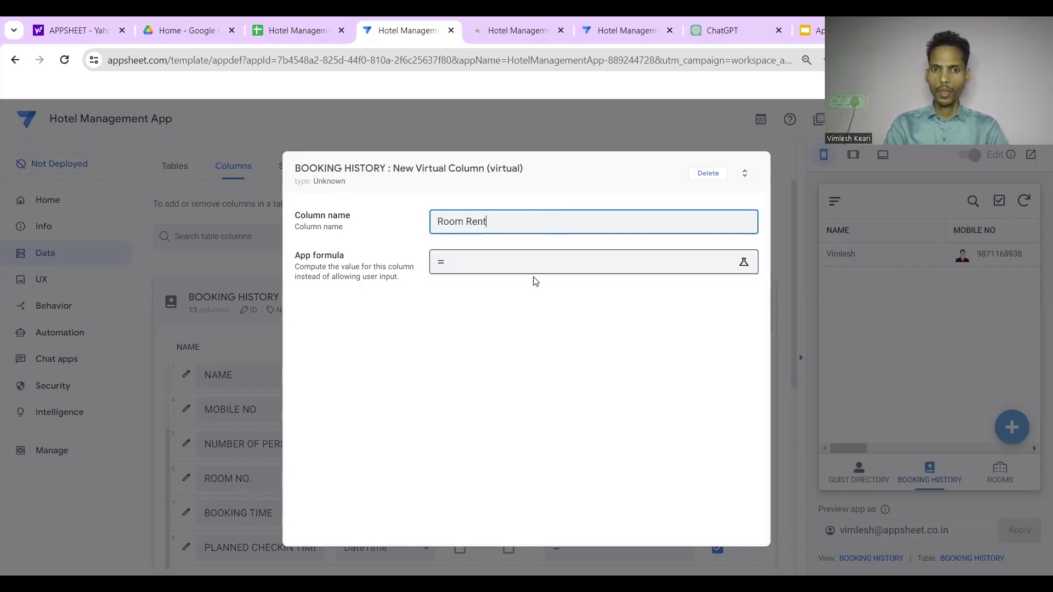
click(534, 269)
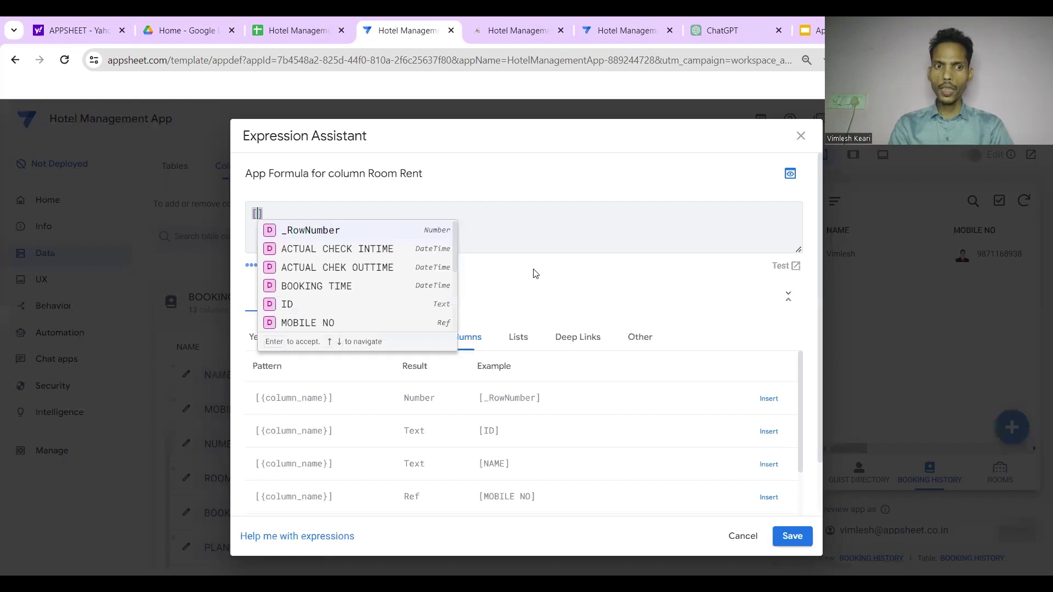
Give Room Rent the formula LOOKUP([_THISROW].[ROOM NO.],"ROOMS","ROOM NO.","RENT PER DAY")
text(lookup()
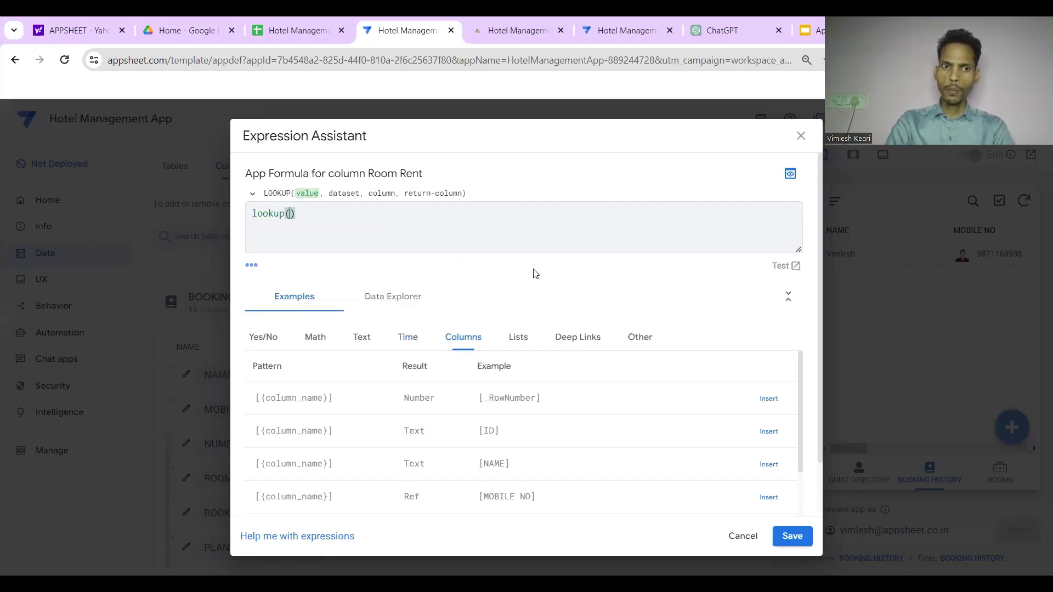
text([_thisrow)
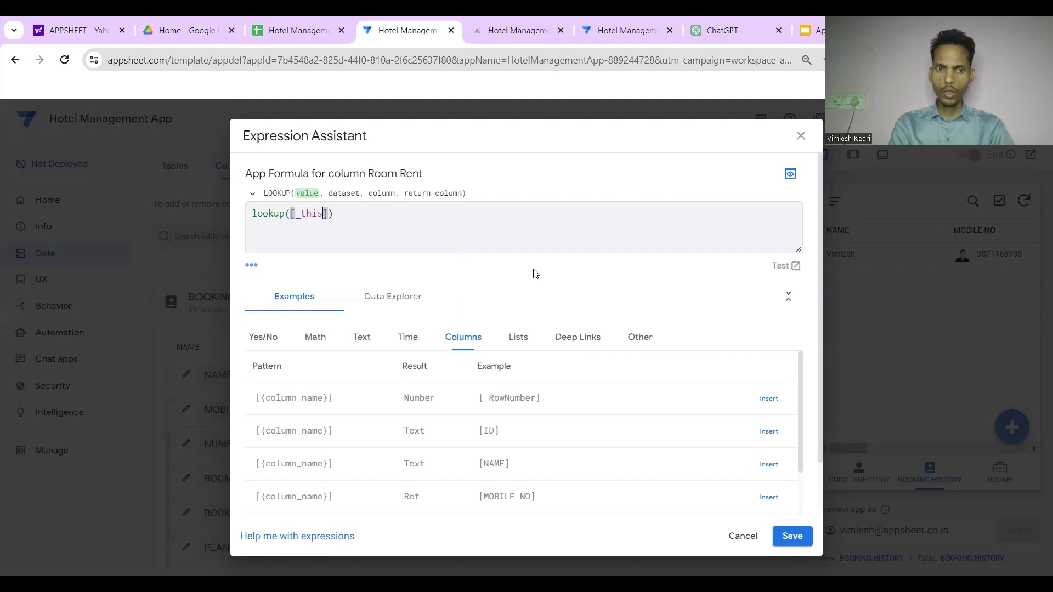
text(].)
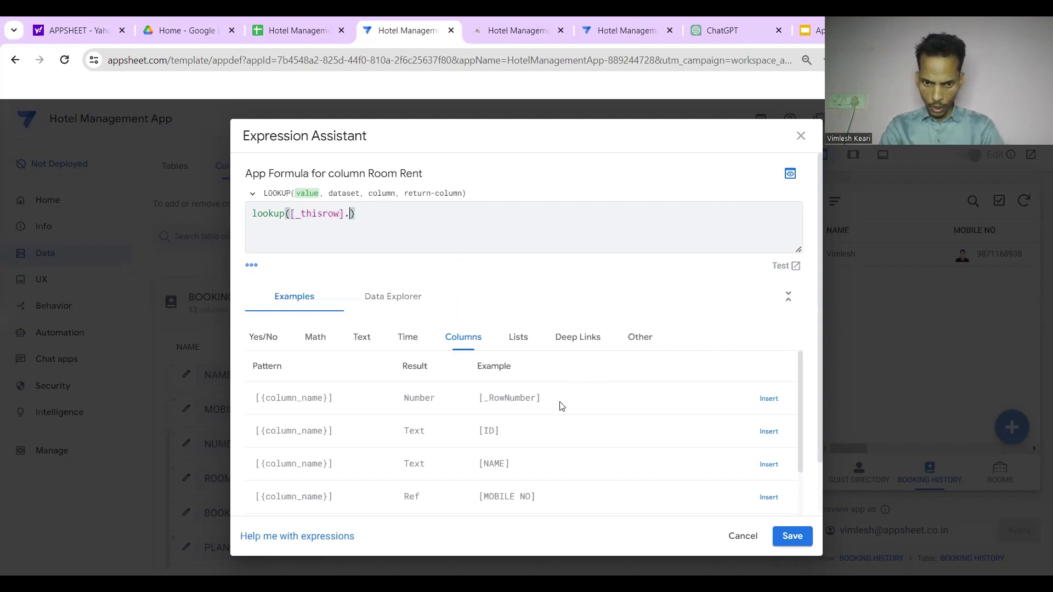
scroll(561, 406, down, 1)
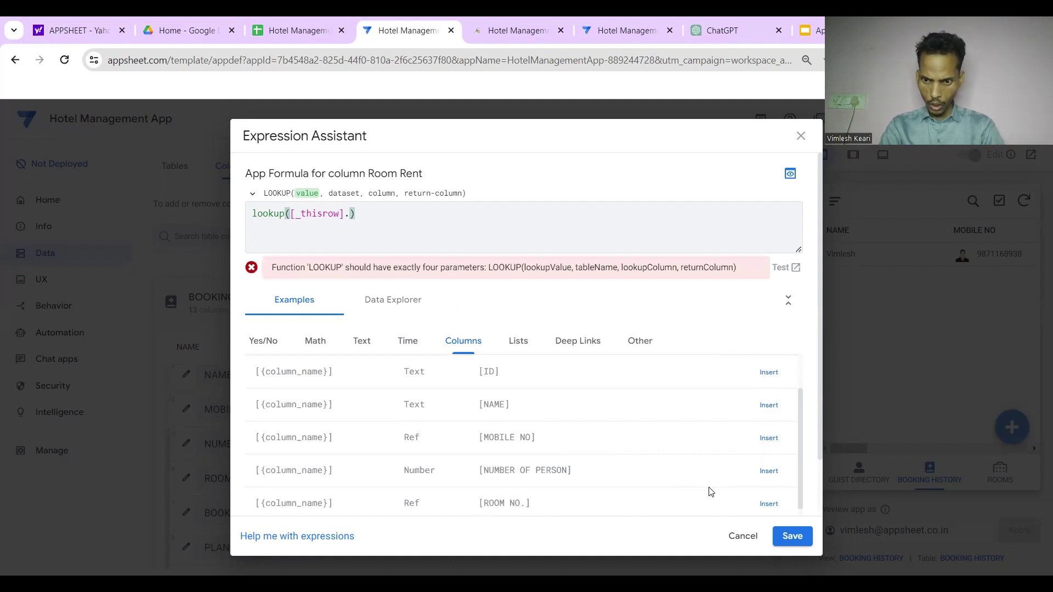
click(768, 503)
text(,")
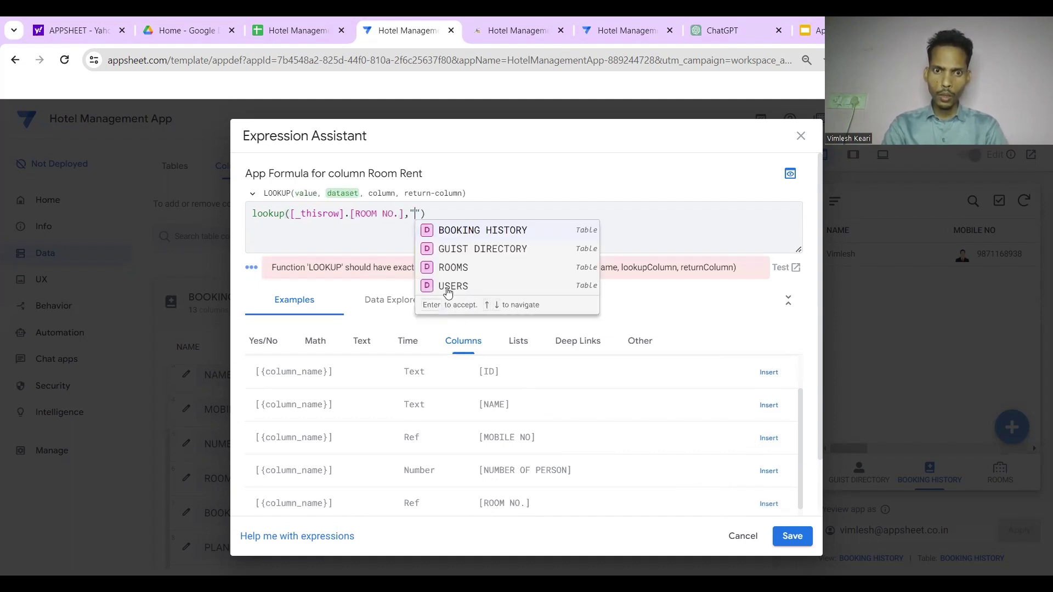
click(447, 267)
text(,")
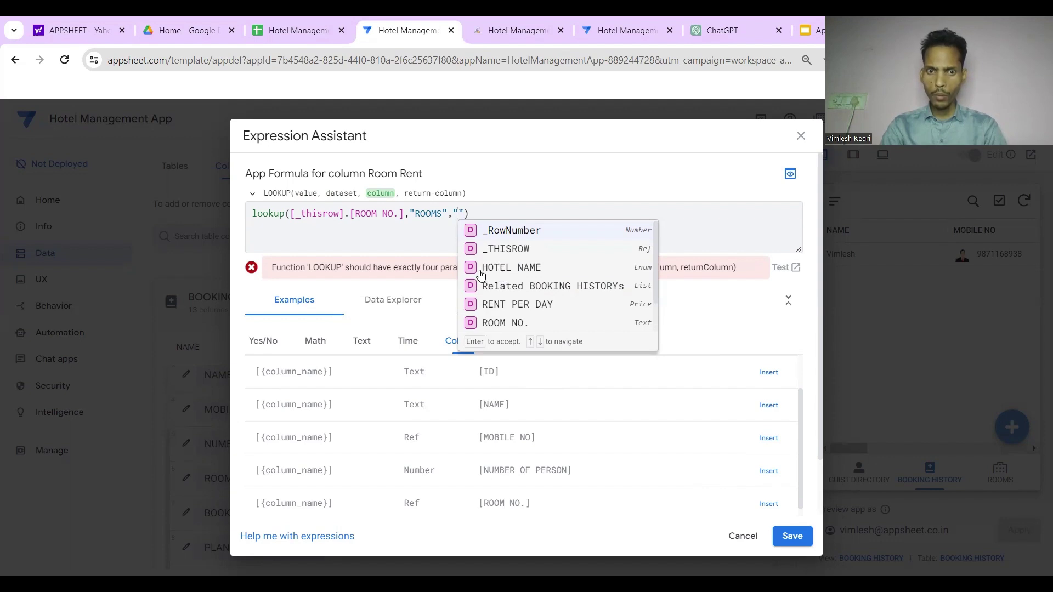
click(478, 328)
text(,")
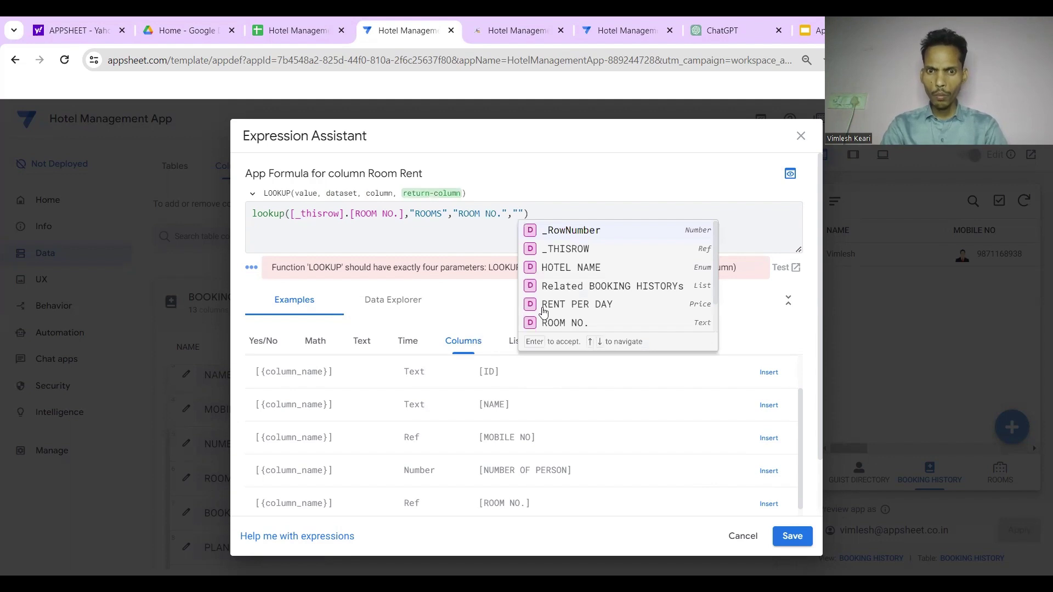
click(544, 308)
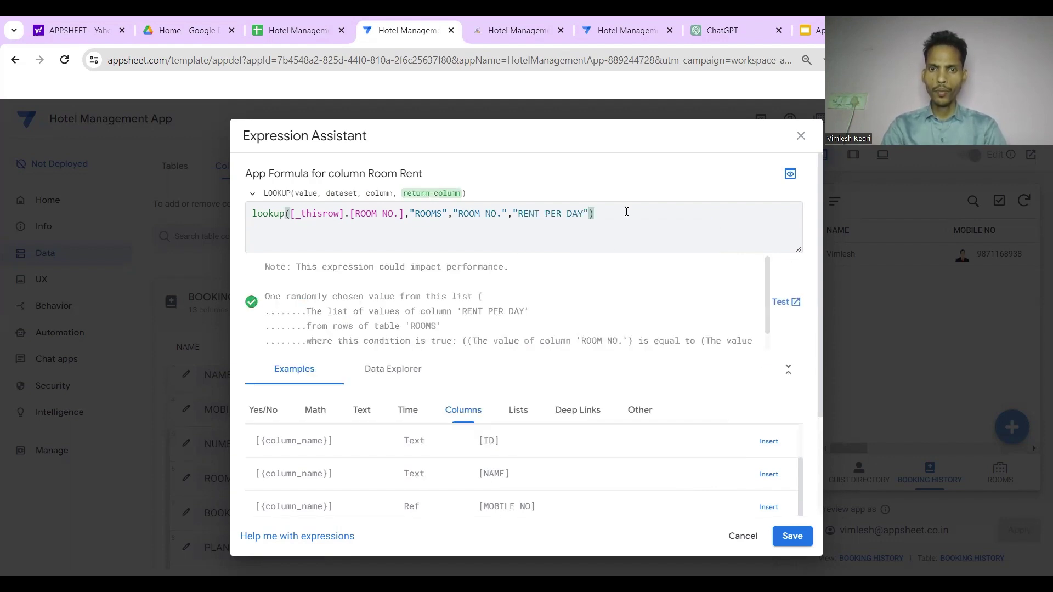
click(789, 534)
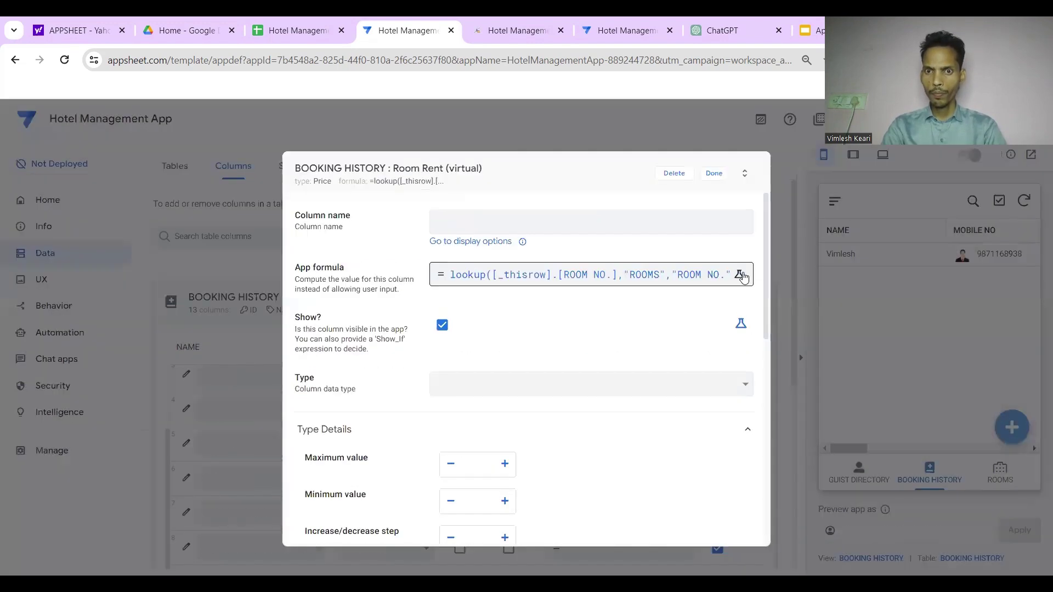
Finish the Room Rent column and save the app
scroll(631, 373, down, 5)
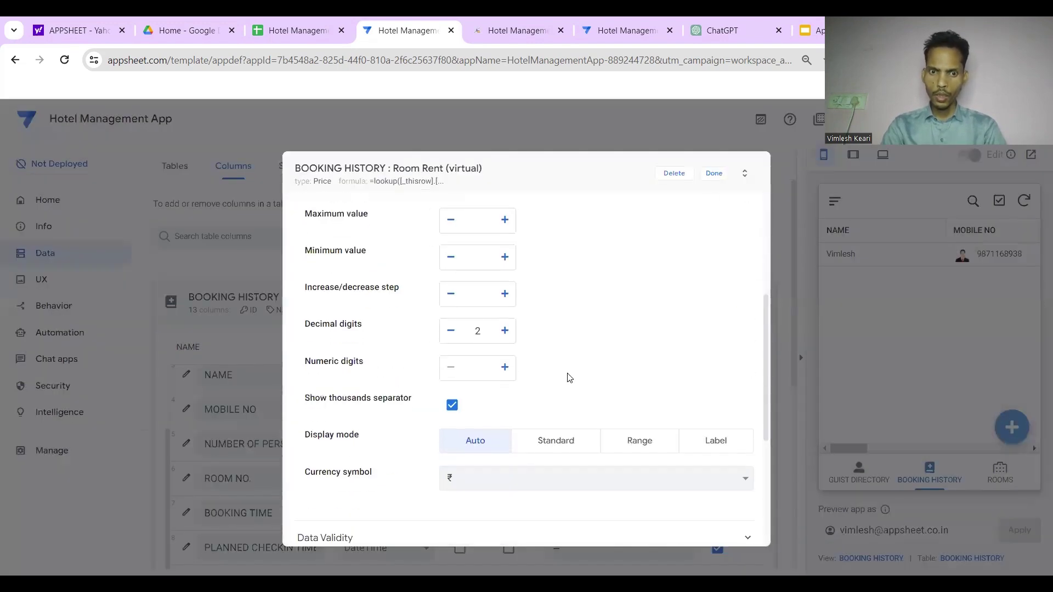
click(714, 173)
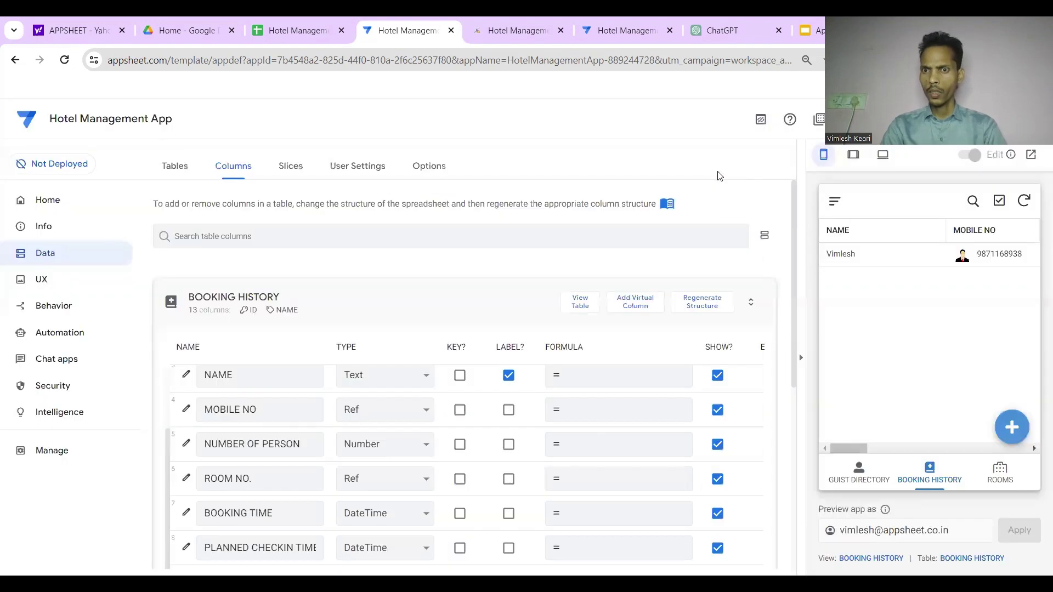
click(953, 120)
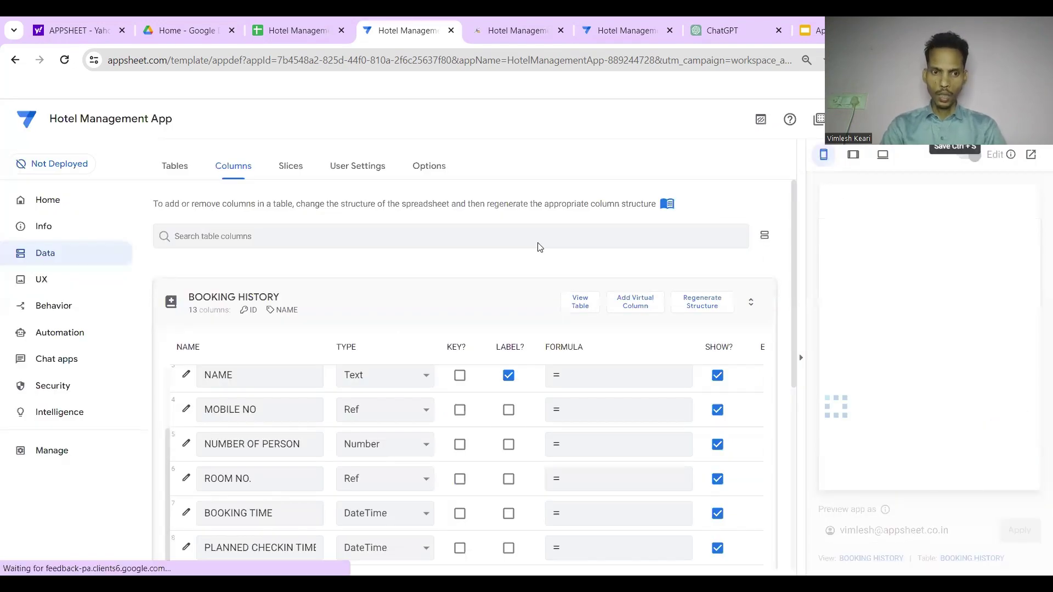
scroll(532, 269, down, 3)
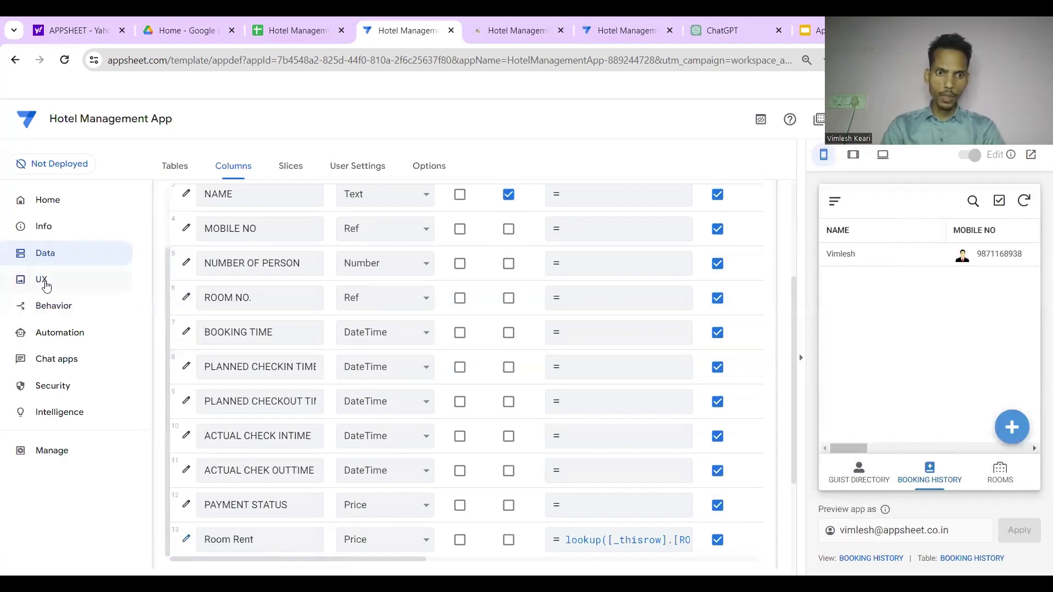
Add Room Rent to the BOOKING HISTORY table view's column order
click(44, 281)
scroll(303, 345, down, 2)
click(307, 339)
scroll(384, 384, down, 10)
click(353, 373)
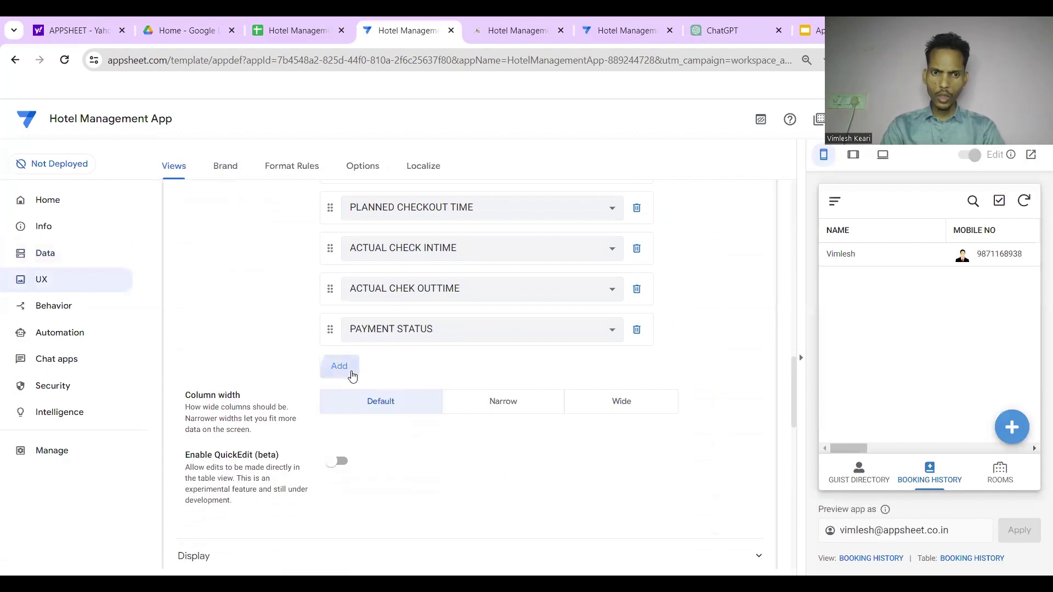
click(385, 470)
Move Room Rent to sit right after ROOM NO. and save the view
scroll(344, 416, up, 1)
drag(330, 418, 347, 254)
scroll(349, 253, up, 2)
scroll(348, 255, down, 1)
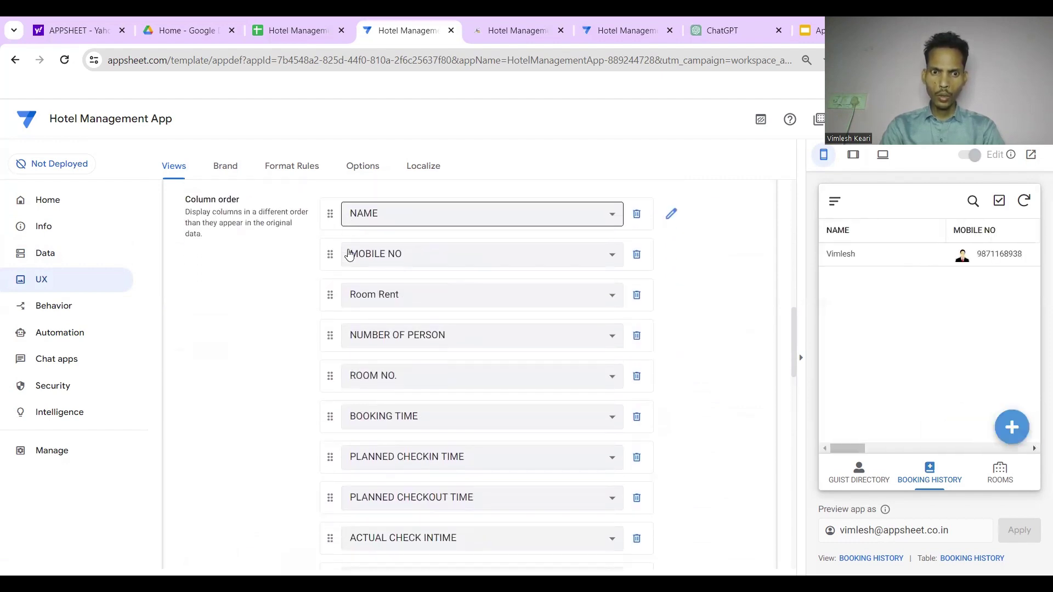
drag(329, 301, 333, 384)
click(954, 120)
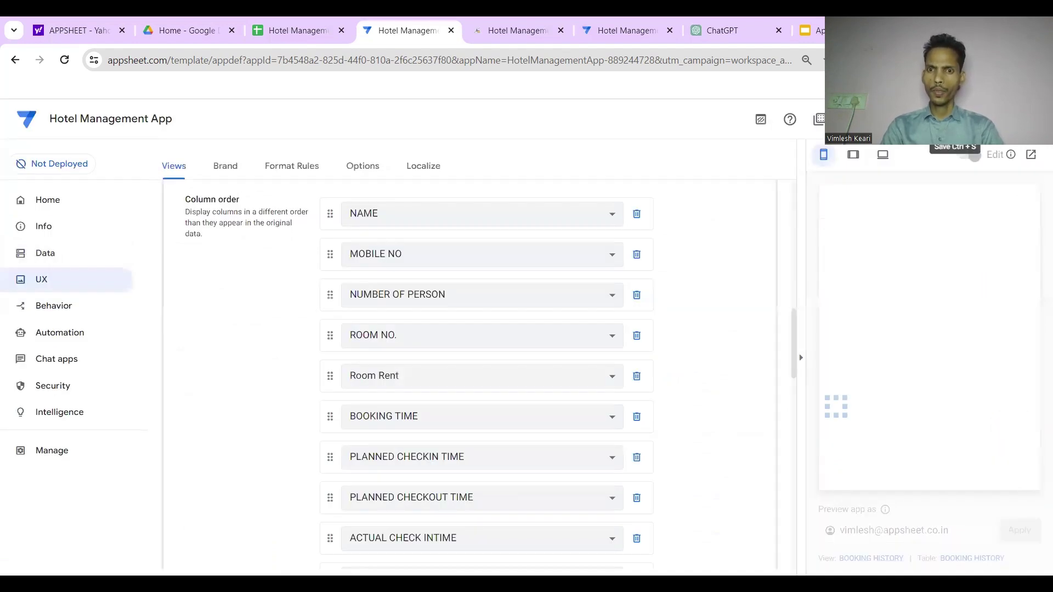
scroll(233, 336, up, 6)
scroll(233, 337, up, 3)
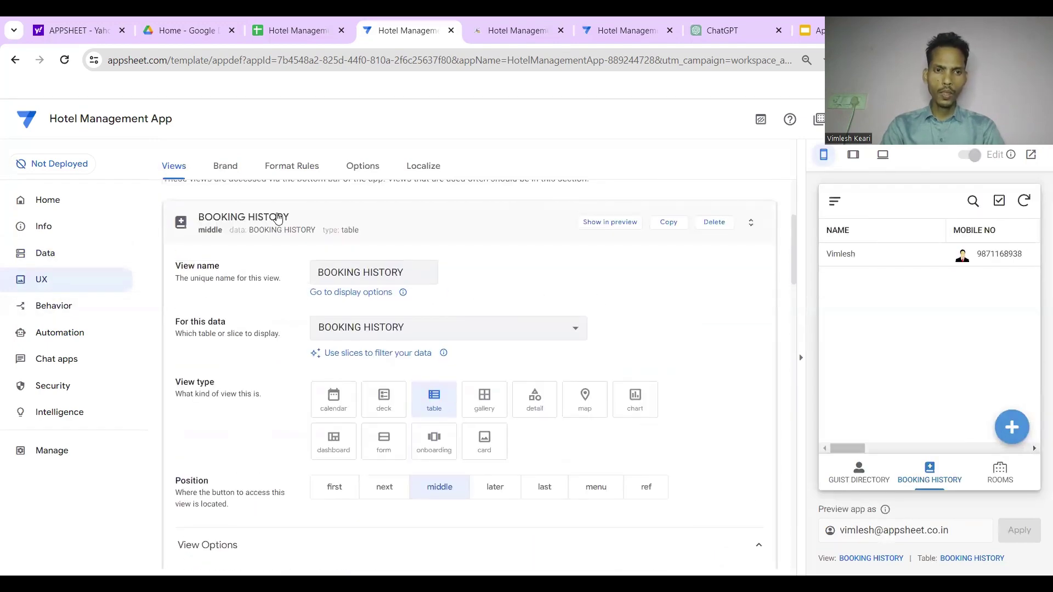
Add Room Rent below ROOM NO. in the BOOKING HISTORY_Form field order, then check the running app
click(278, 218)
scroll(296, 340, down, 3)
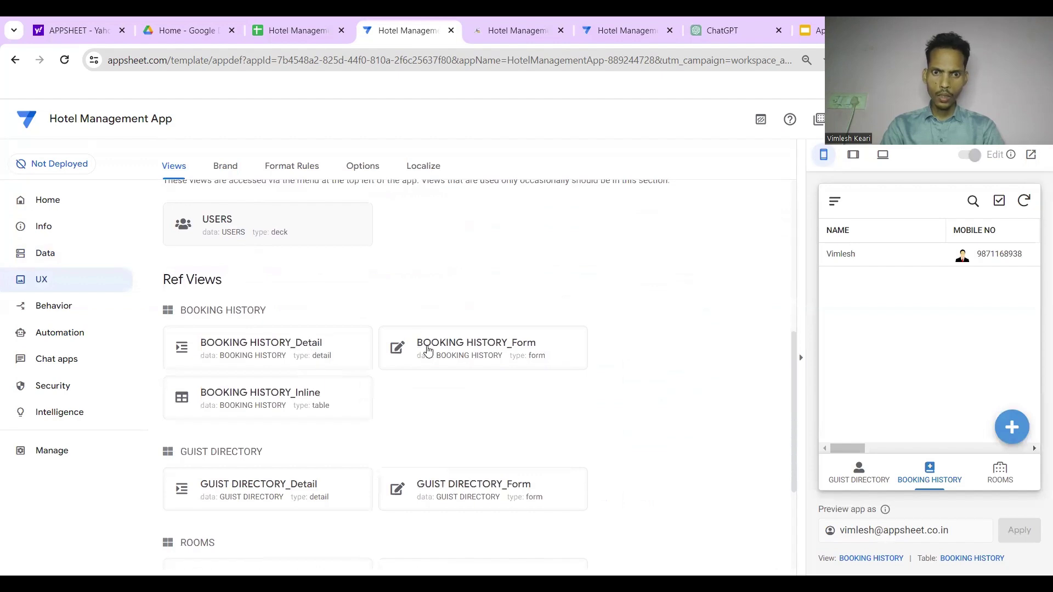
click(429, 351)
scroll(430, 350, down, 4)
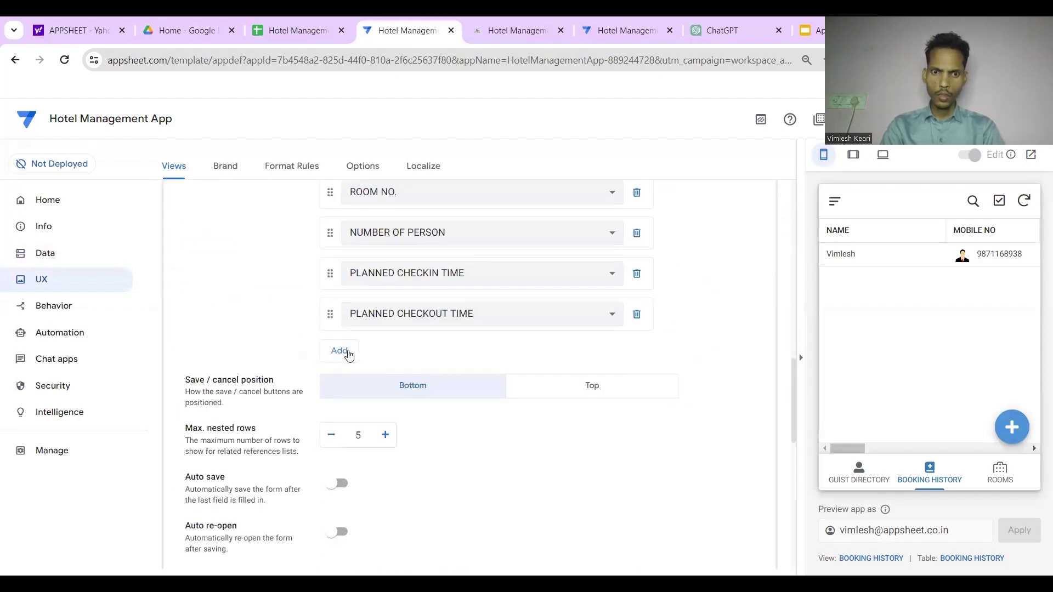
click(349, 355)
click(412, 356)
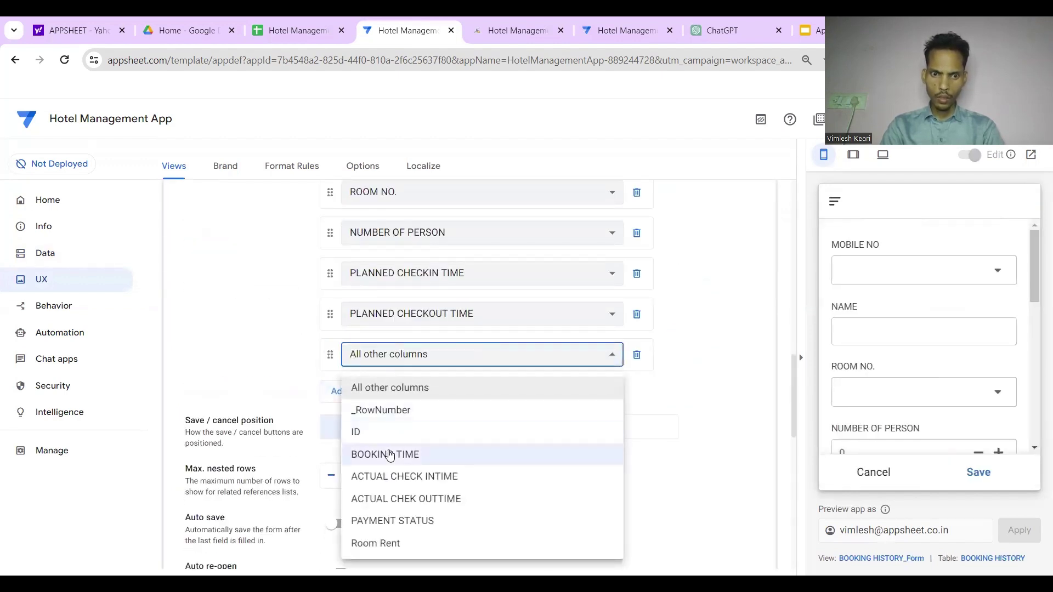
click(388, 543)
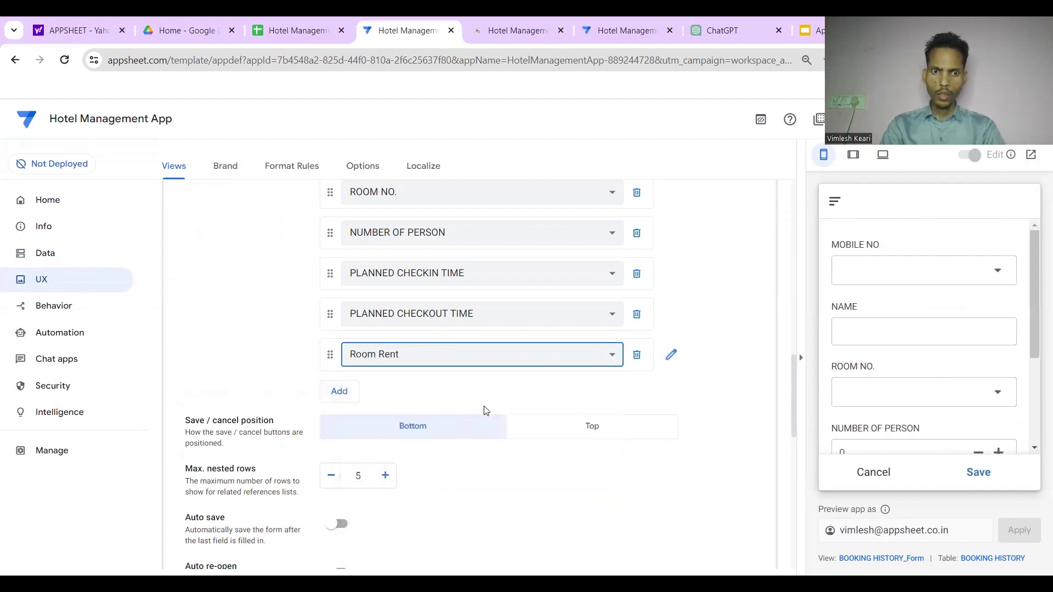
drag(330, 354, 341, 242)
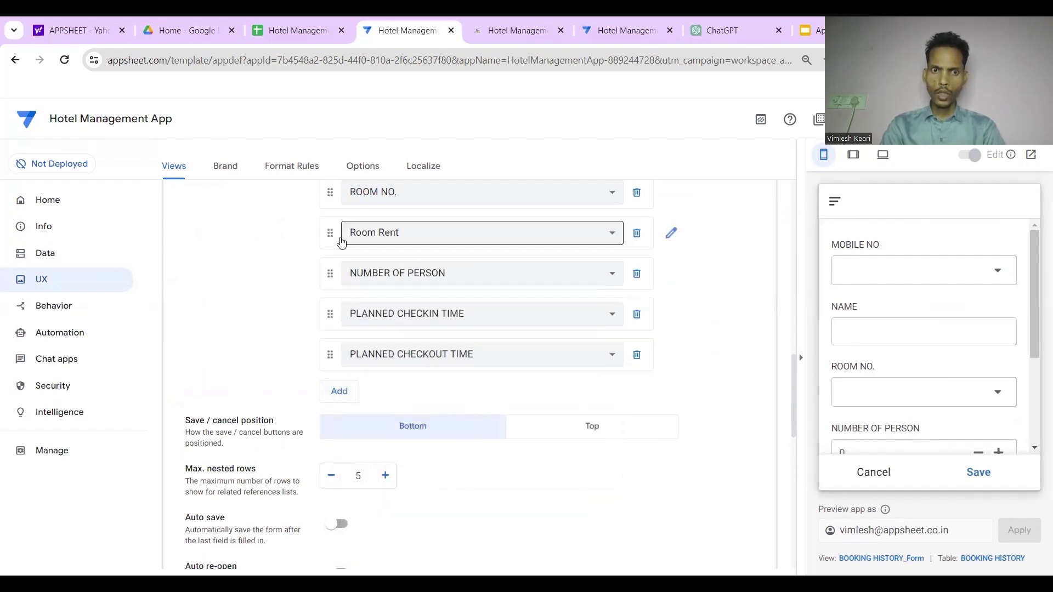
scroll(341, 242, up, 2)
drag(329, 364, 329, 368)
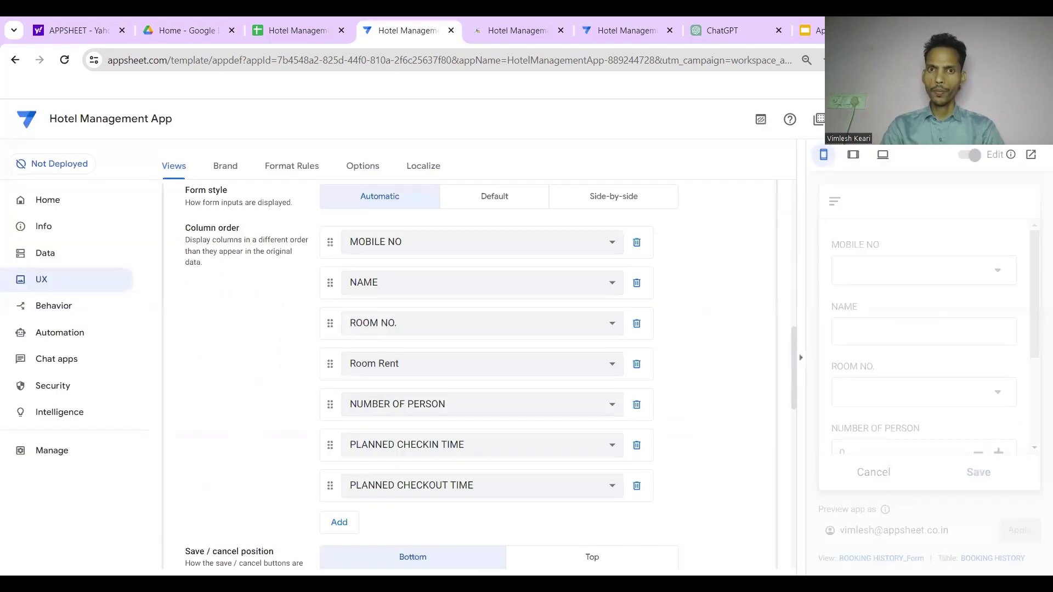
click(566, 31)
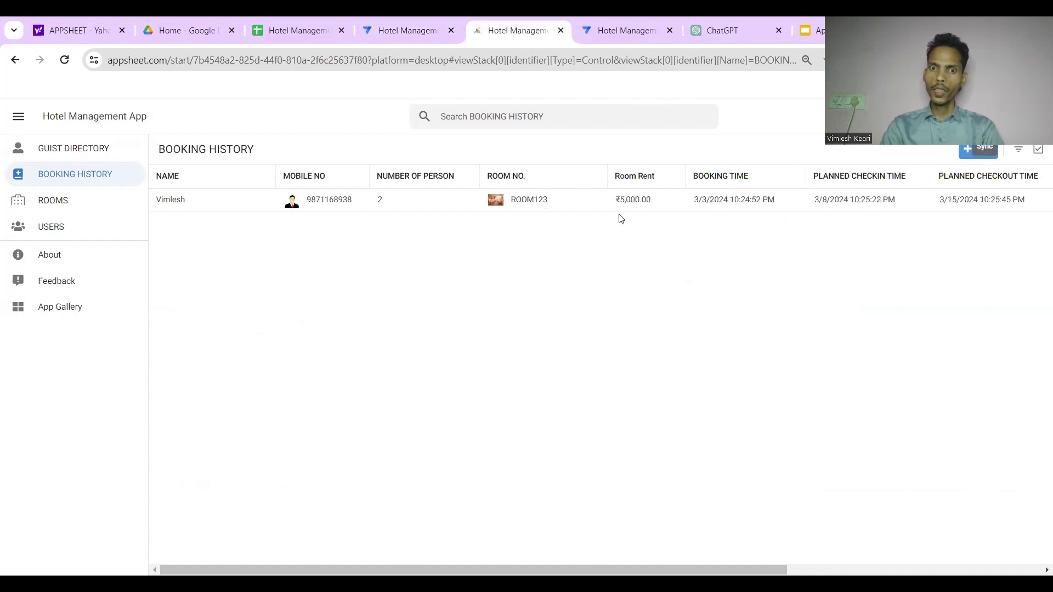
Start a new BOOKING HISTORY record and show the MOBILE NO dropdown options
click(976, 153)
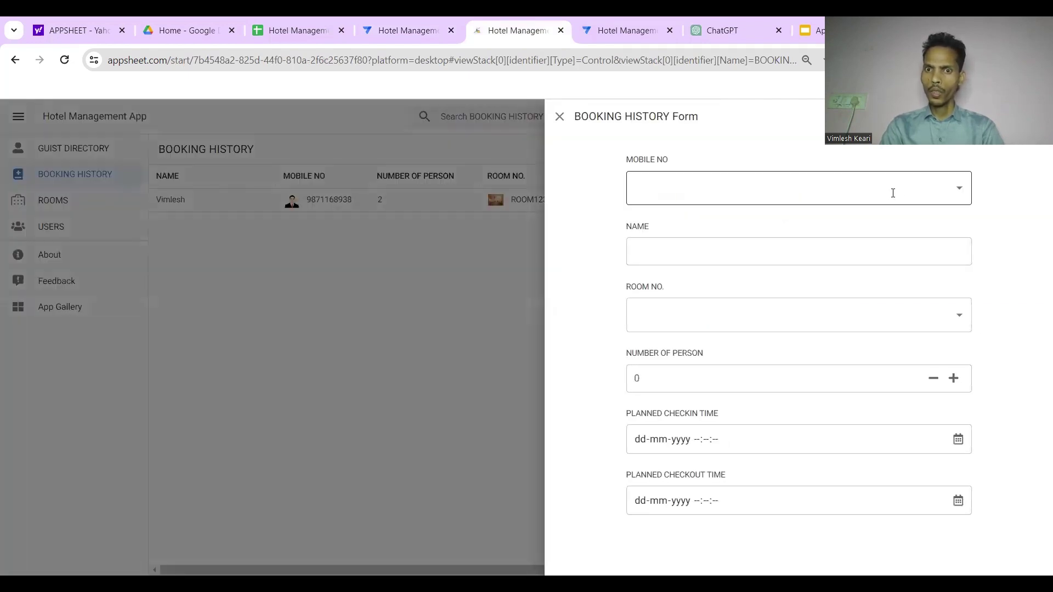
click(890, 192)
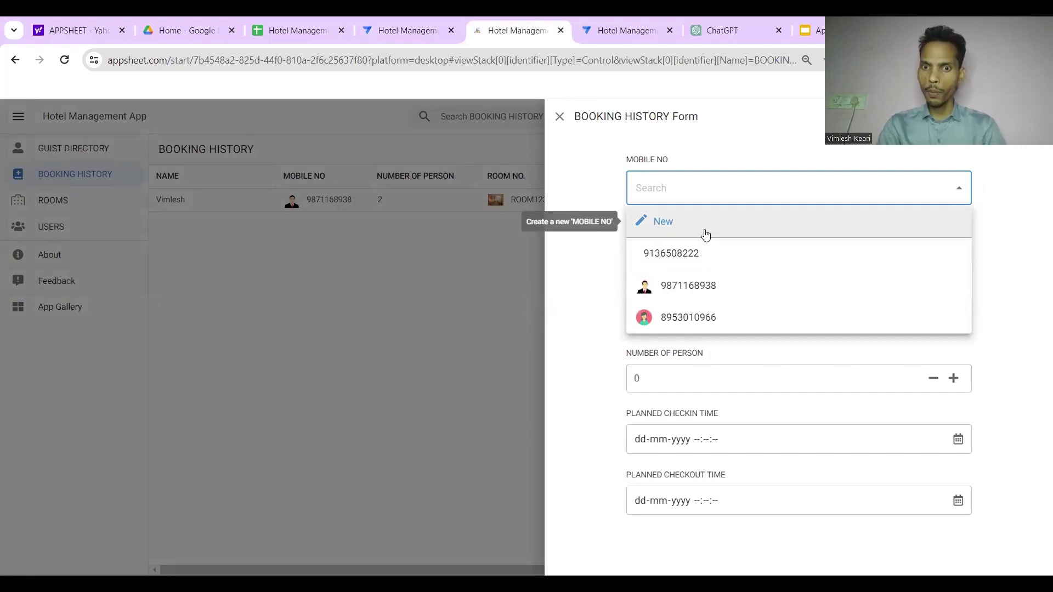
click(585, 165)
click(637, 178)
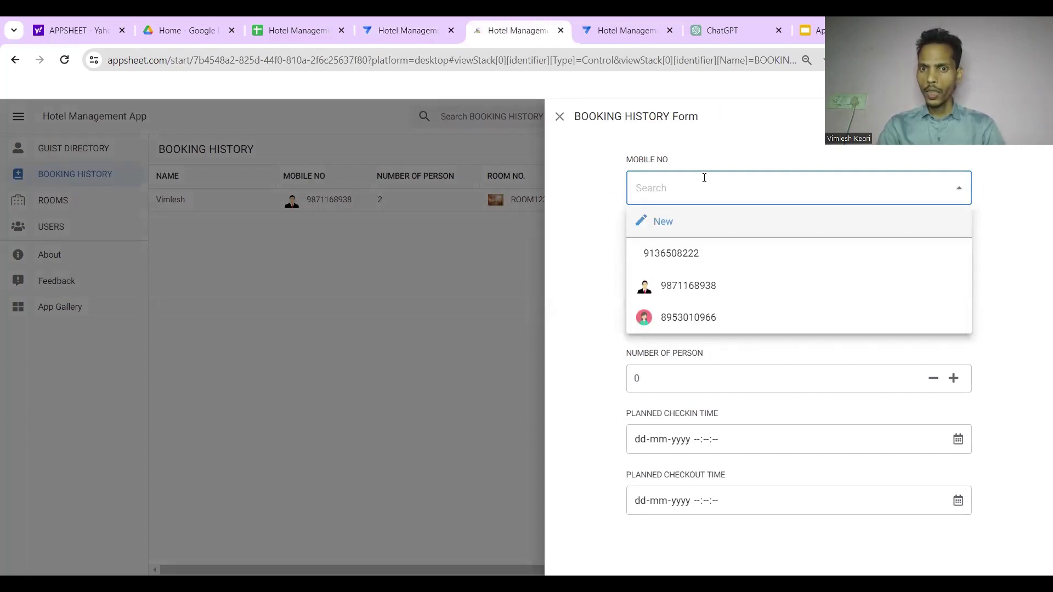
Create a new guest and enter the guest's name and father's name
click(649, 228)
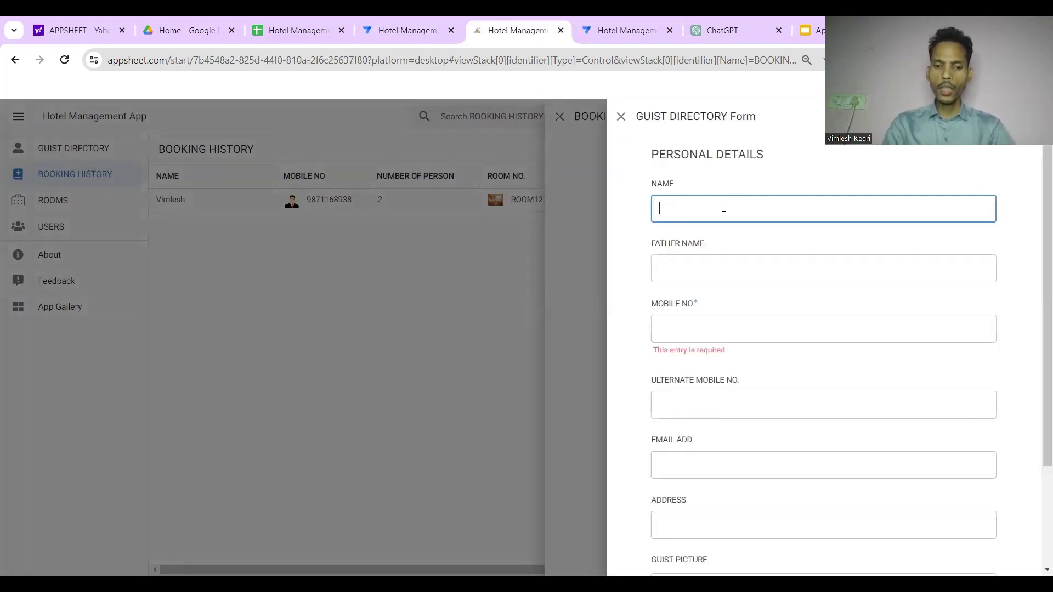
text(Vi)
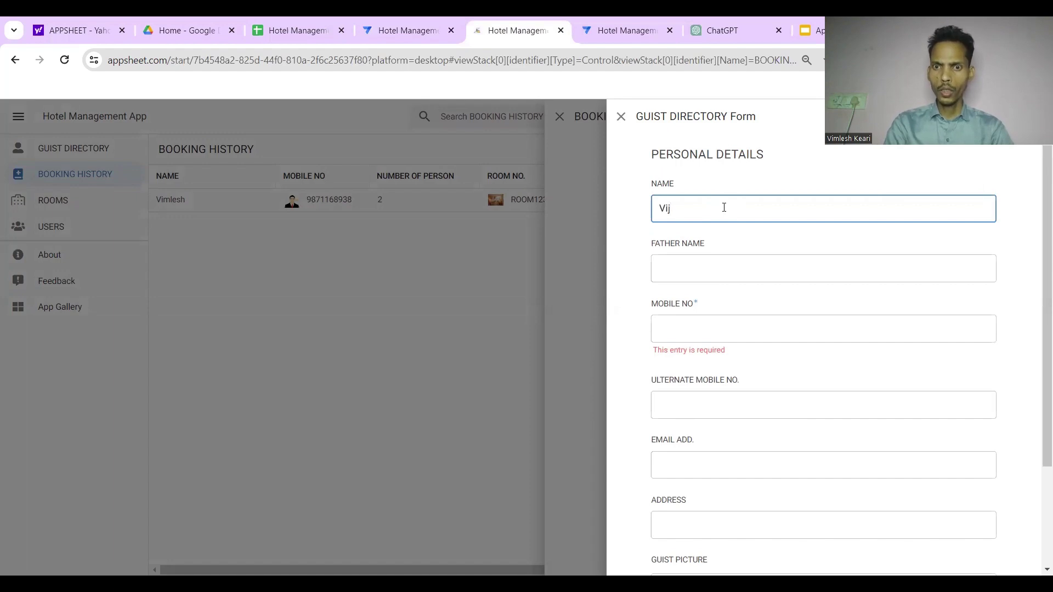
text(nod)
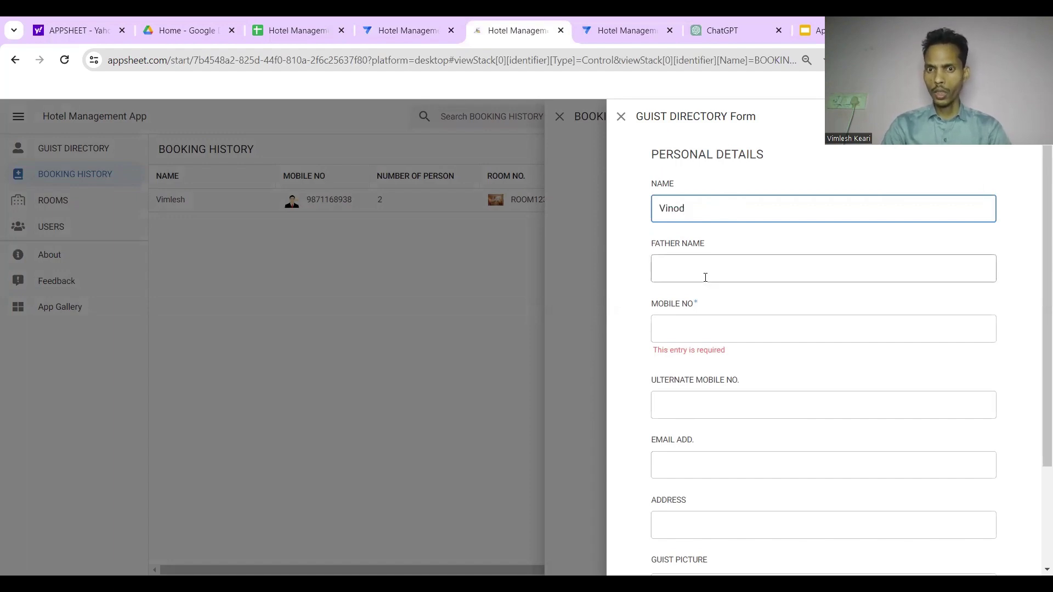
click(705, 277)
text(Ramesh)
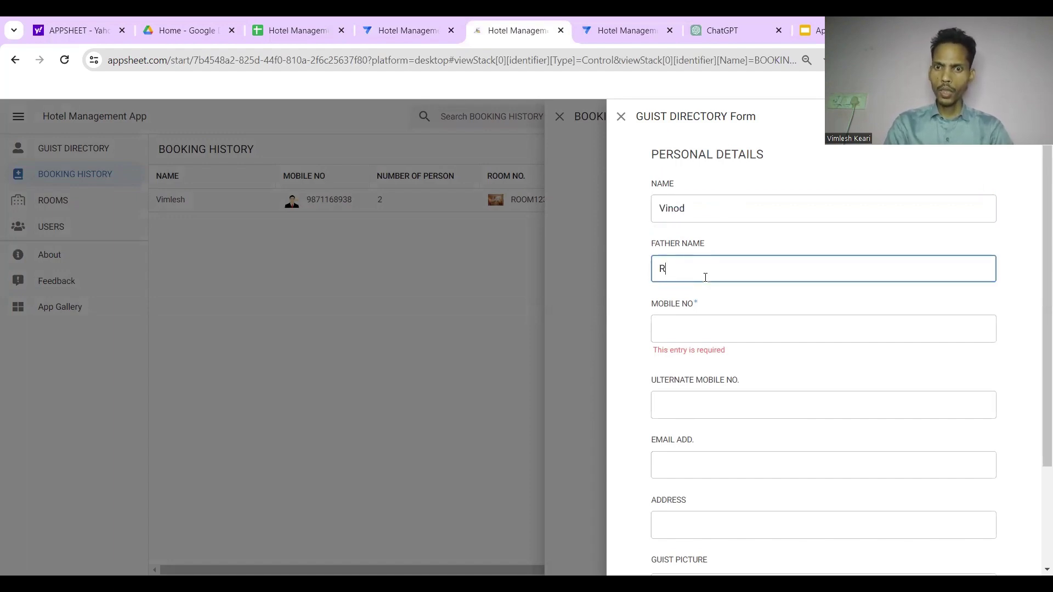
Enter the guest's mobile number and alternate mobile number
click(692, 333)
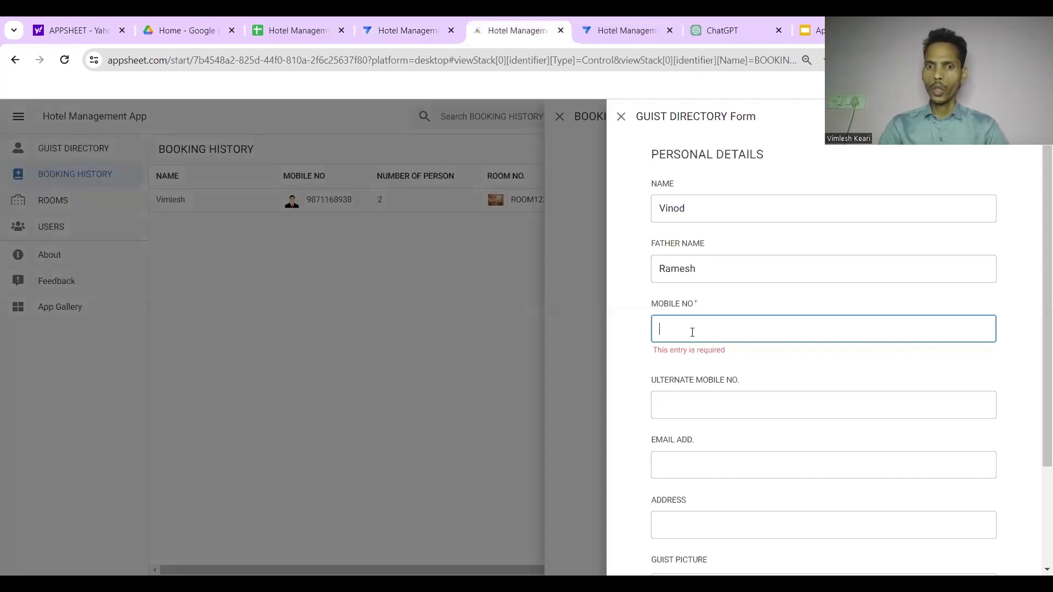
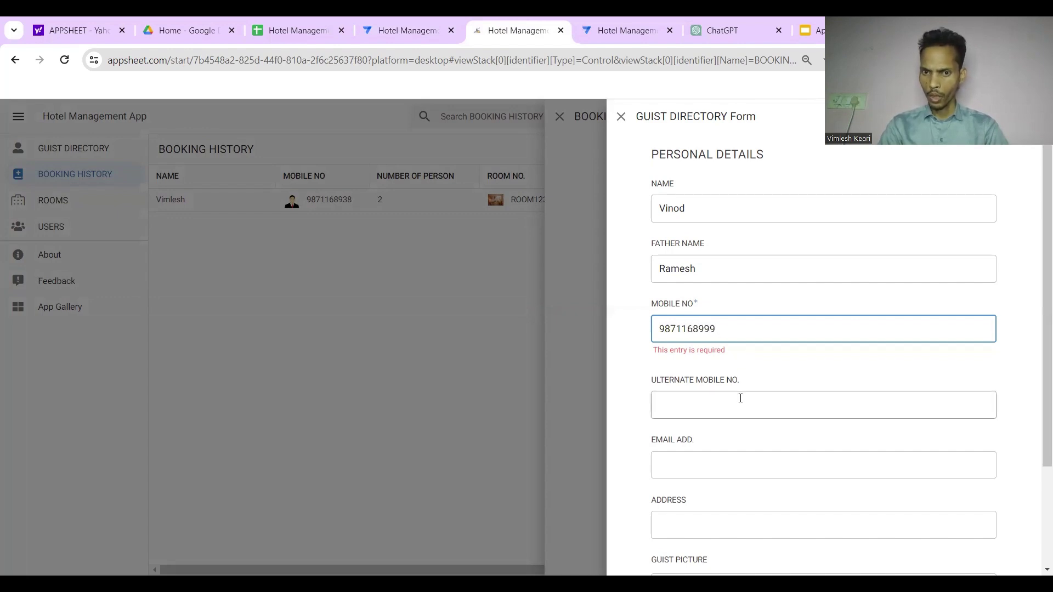
click(739, 402)
text(55646546)
scroll(738, 405, down, 2)
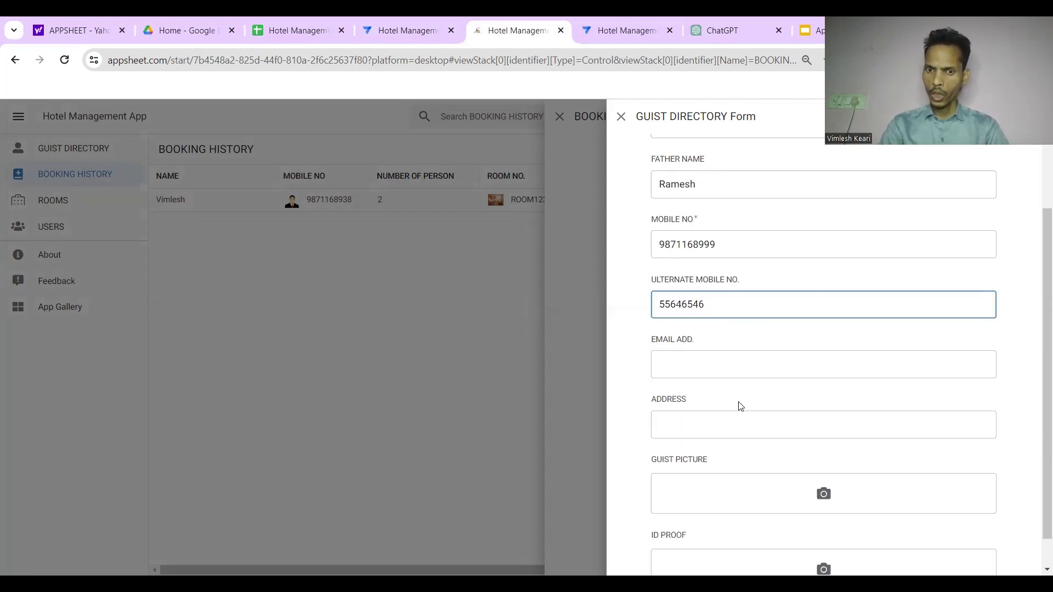
click(702, 366)
click(712, 426)
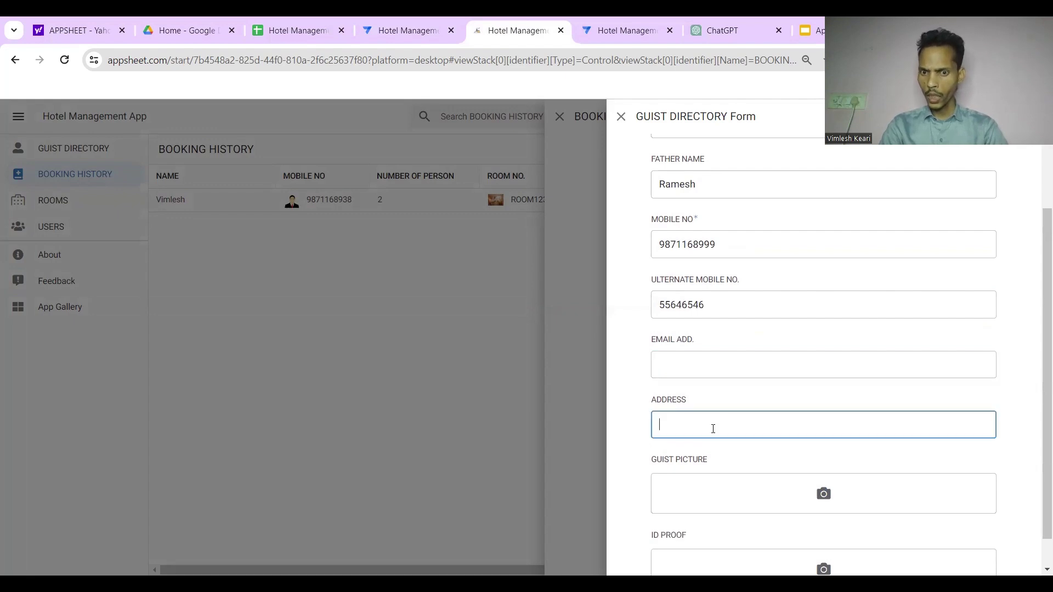
scroll(712, 427, down, 1)
click(818, 463)
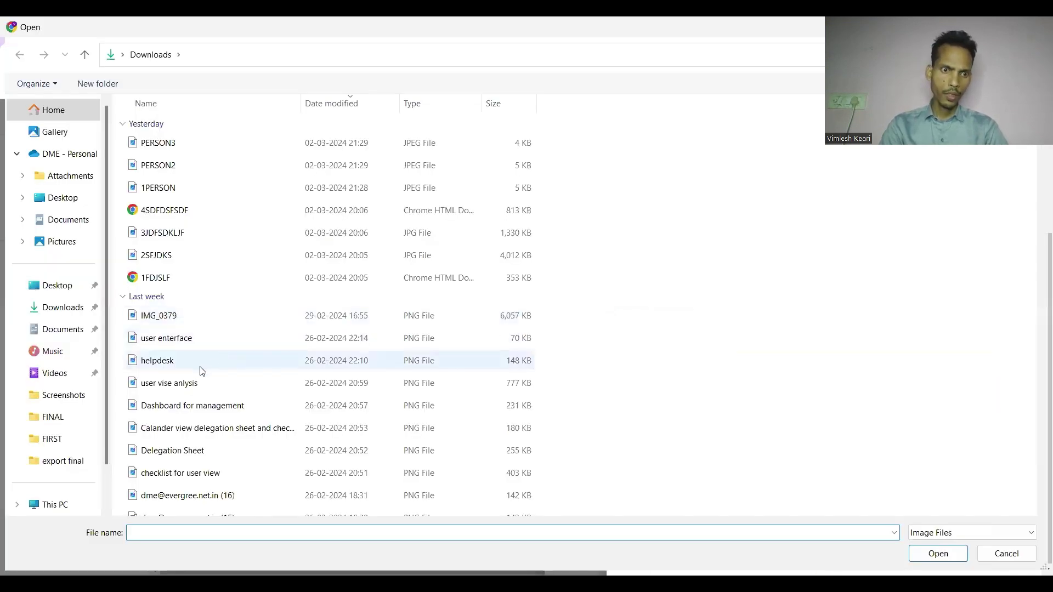
Upload AJAY.jpg from Downloads as the guest picture
click(200, 366)
double_click(201, 366)
scroll(730, 425, down, 3)
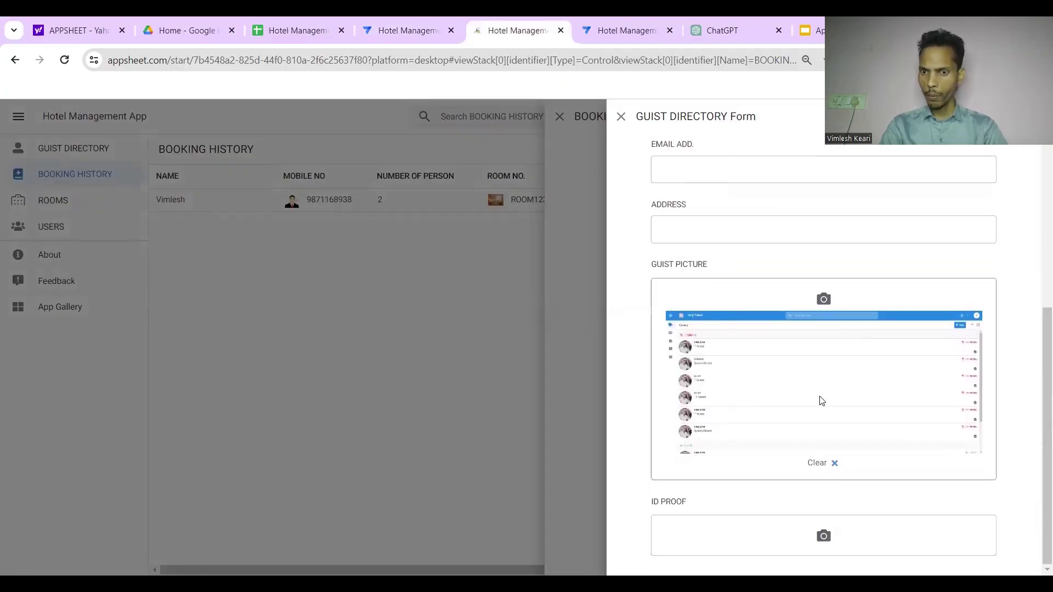
click(825, 304)
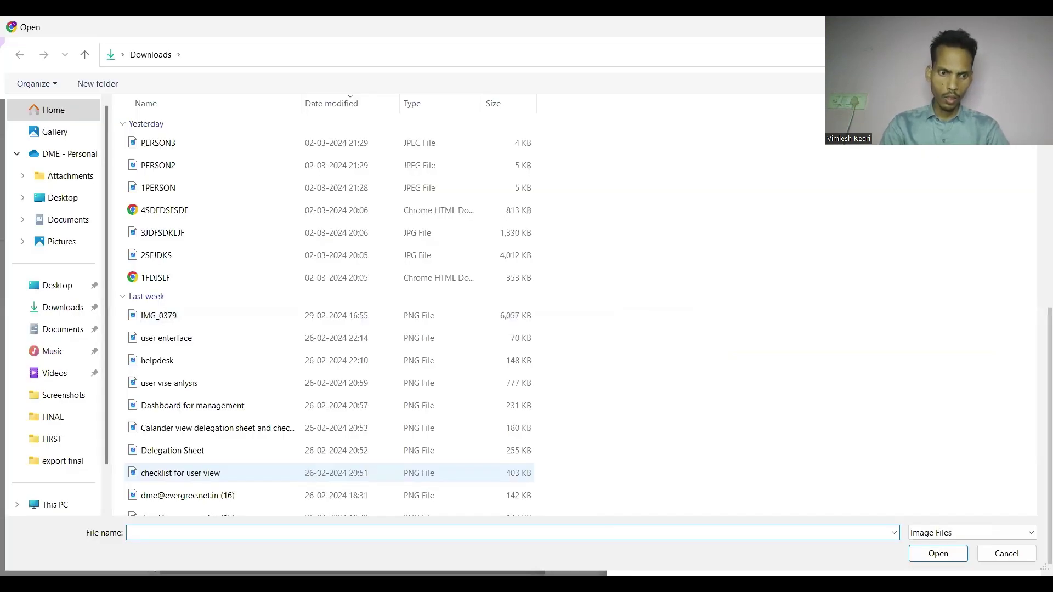
text(ajay)
click(928, 526)
key(Return)
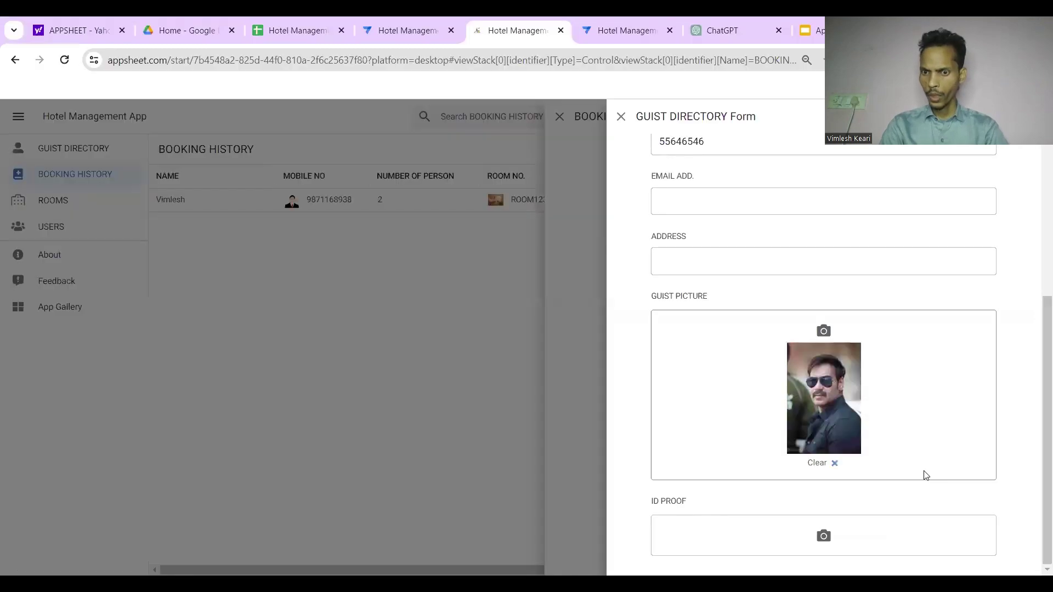
Attach the 3JDFSDKLJF image as the guest's ID proof
click(822, 537)
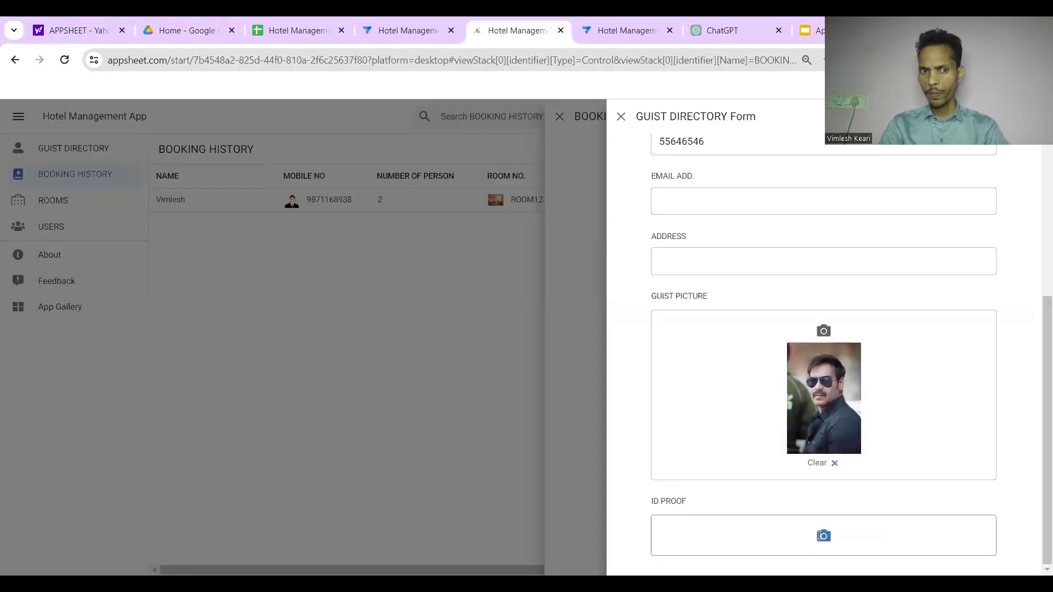
click(183, 237)
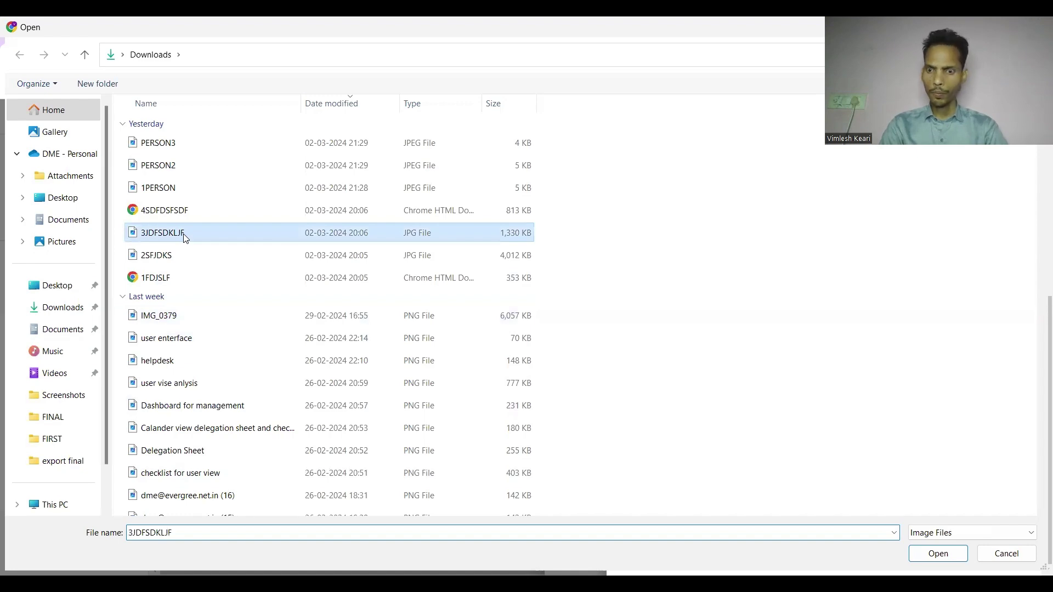
key(Return)
scroll(729, 409, down, 3)
scroll(729, 409, up, 5)
scroll(730, 410, down, 2)
scroll(730, 411, up, 5)
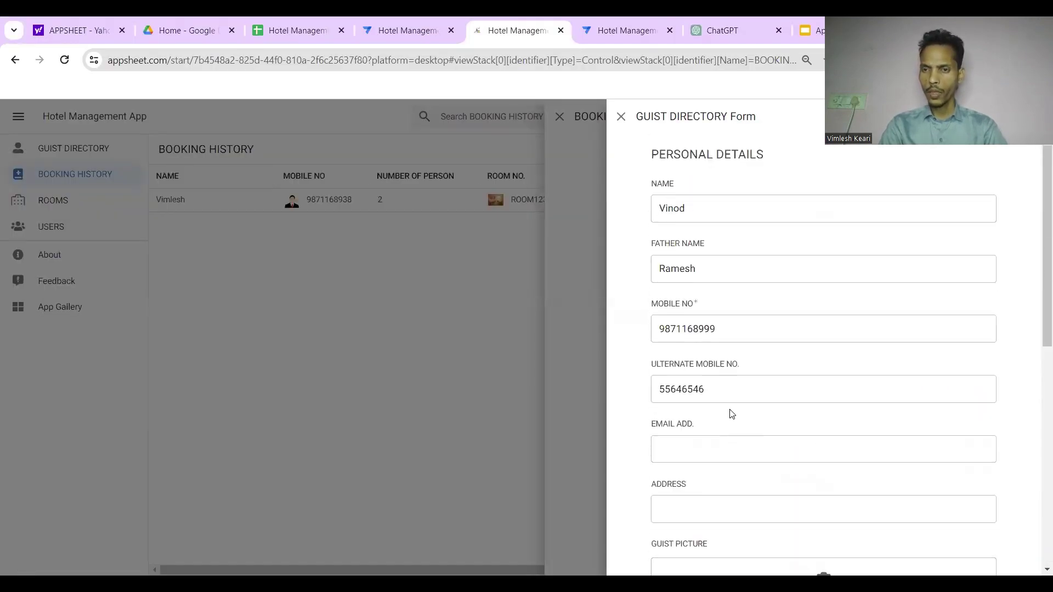
Save the new guest, then book ROOM123 (₹5,000.00 rent) for 2 persons
key(Return)
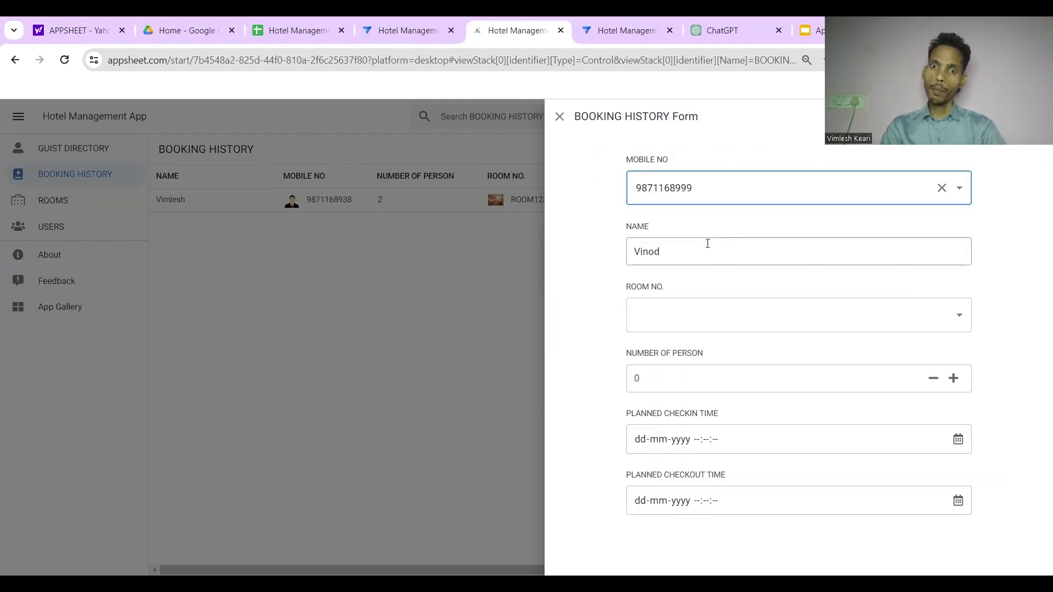
click(719, 315)
click(674, 384)
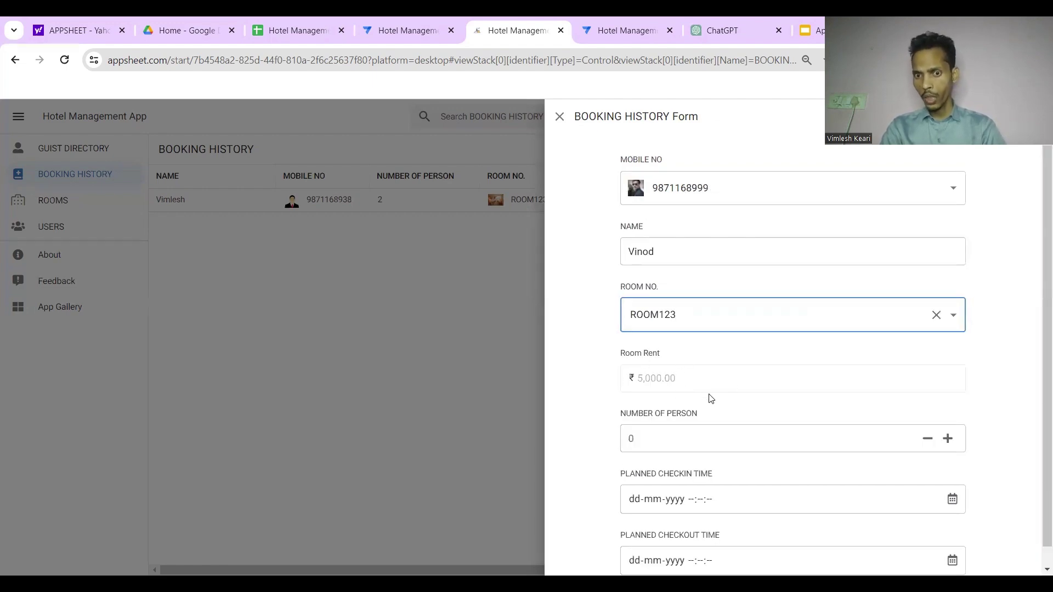
click(670, 415)
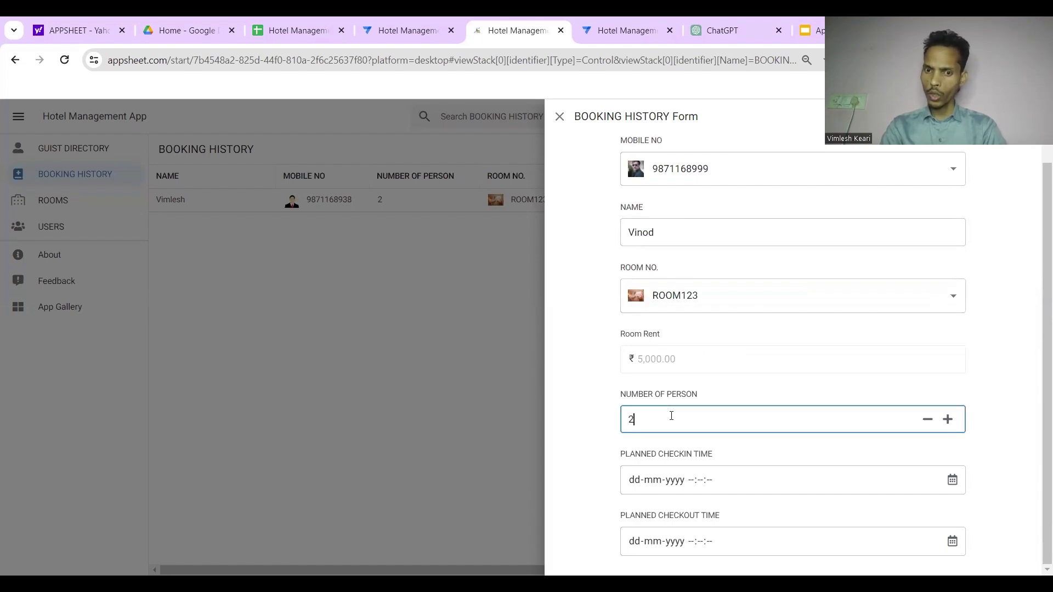
click(791, 350)
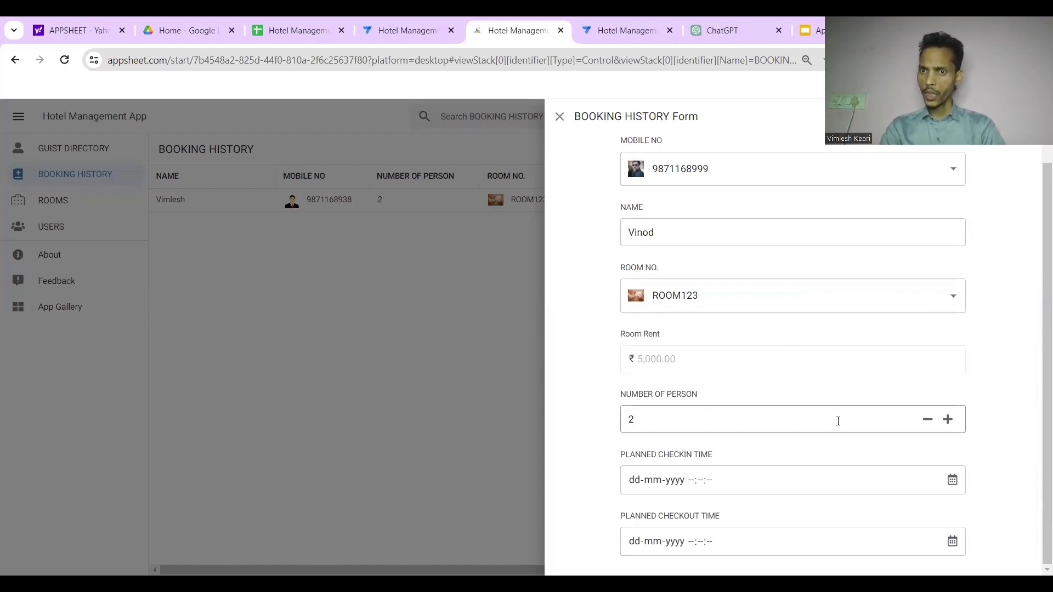
click(952, 483)
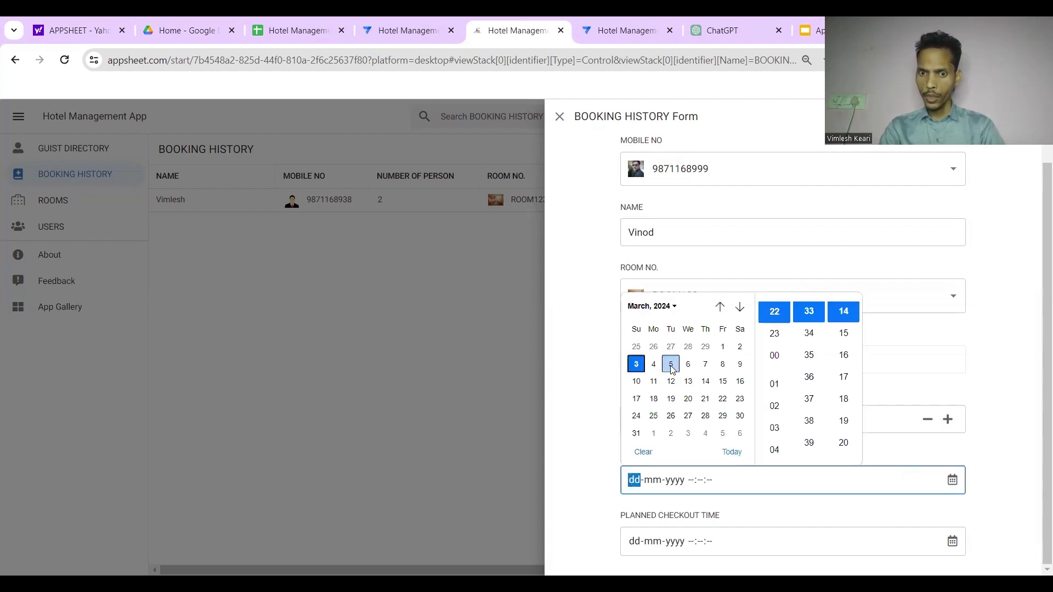
click(671, 364)
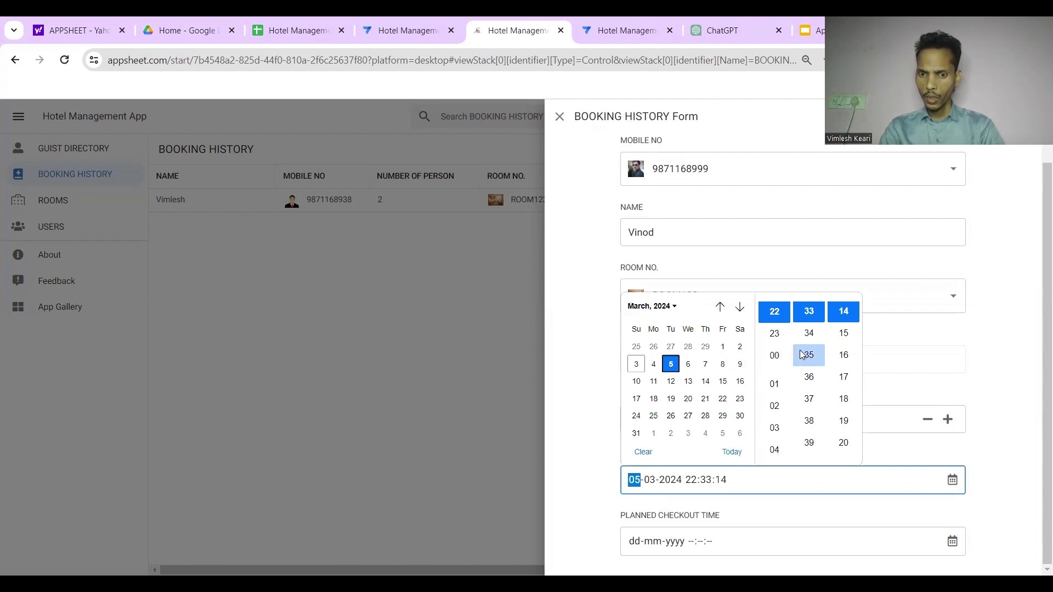
scroll(802, 341, up, 1)
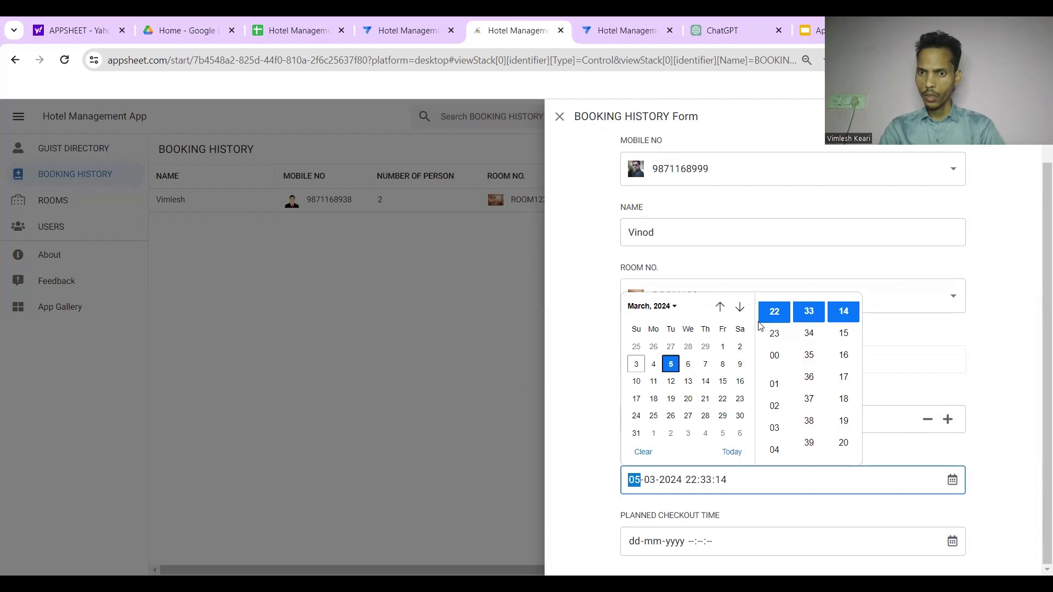
scroll(773, 326, up, 2)
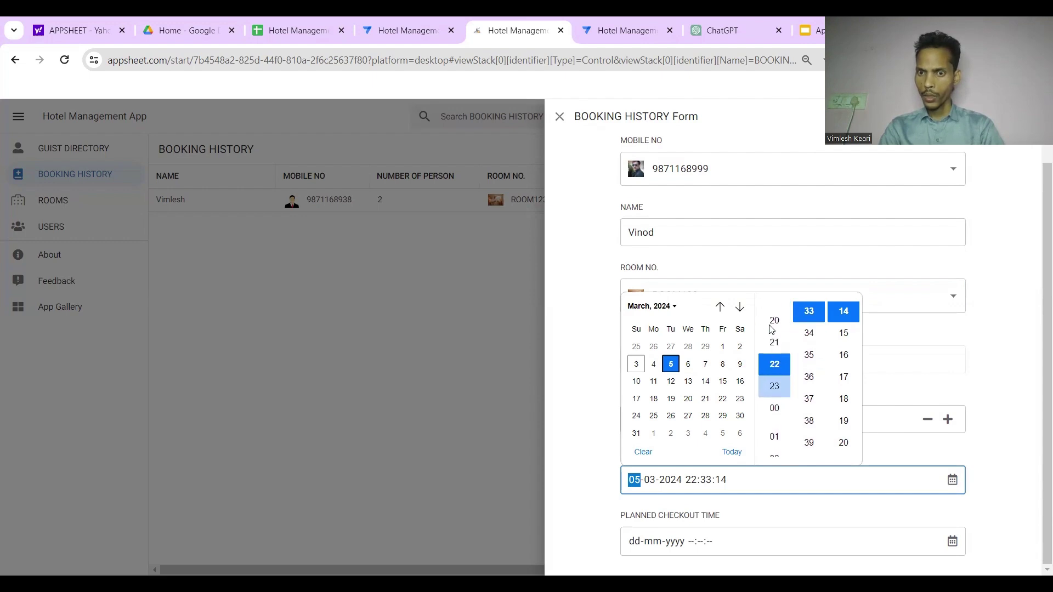
scroll(774, 327, up, 1)
scroll(809, 324, up, 5)
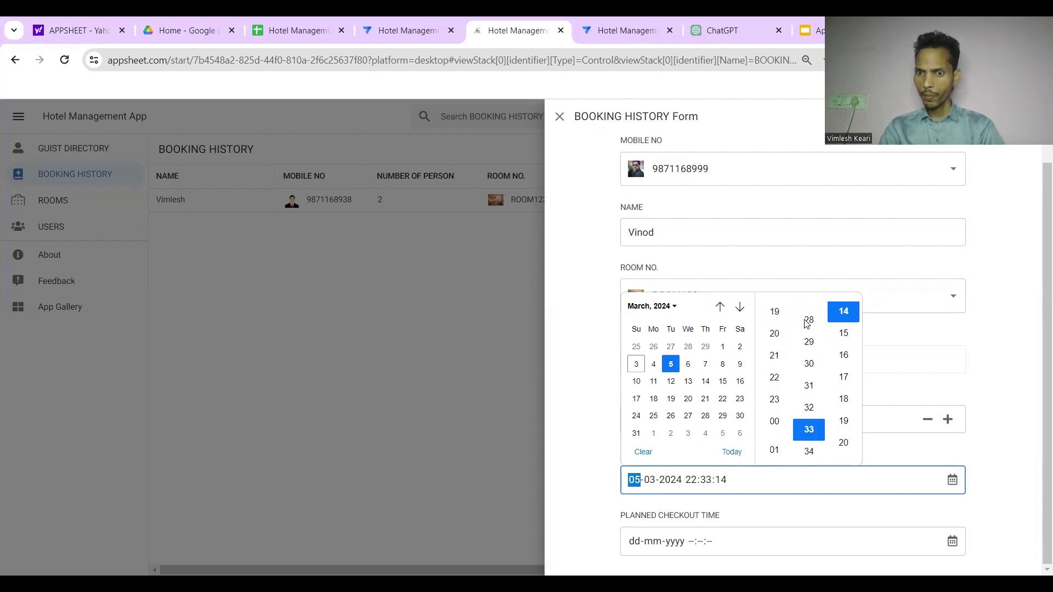
click(810, 324)
scroll(851, 321, up, 3)
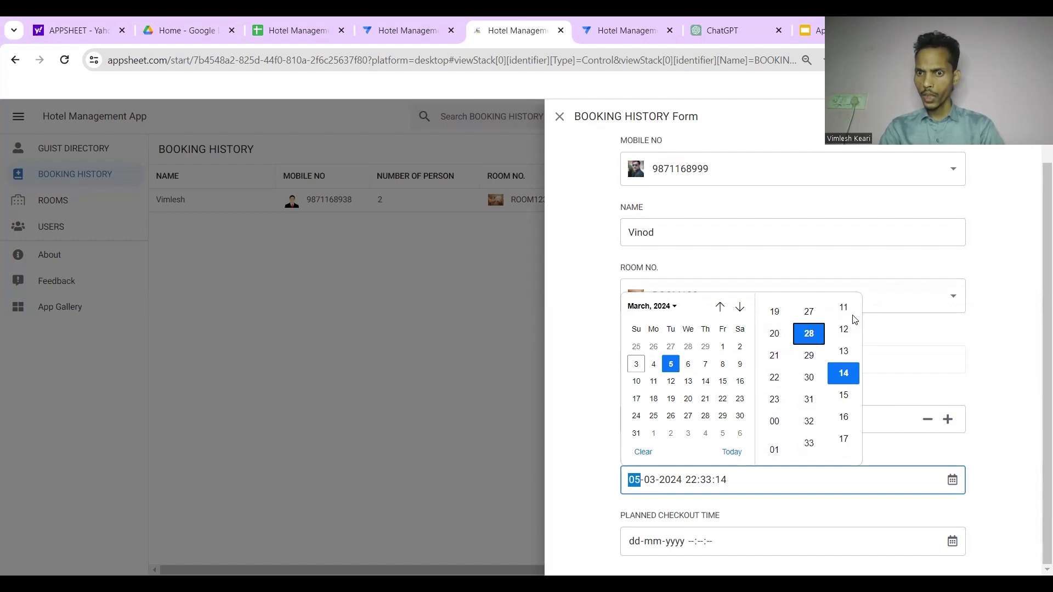
click(989, 423)
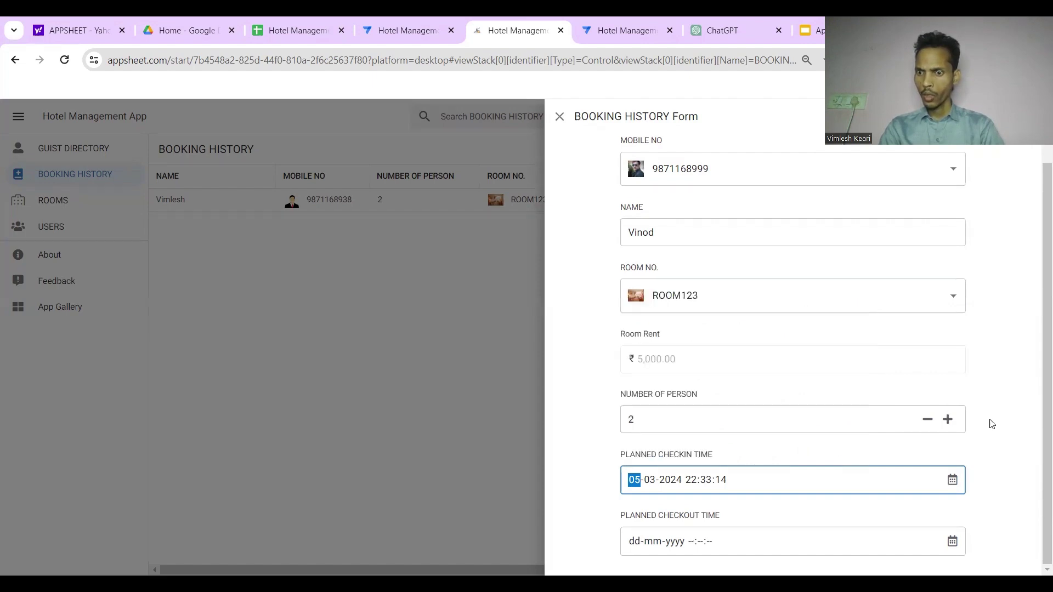
click(953, 543)
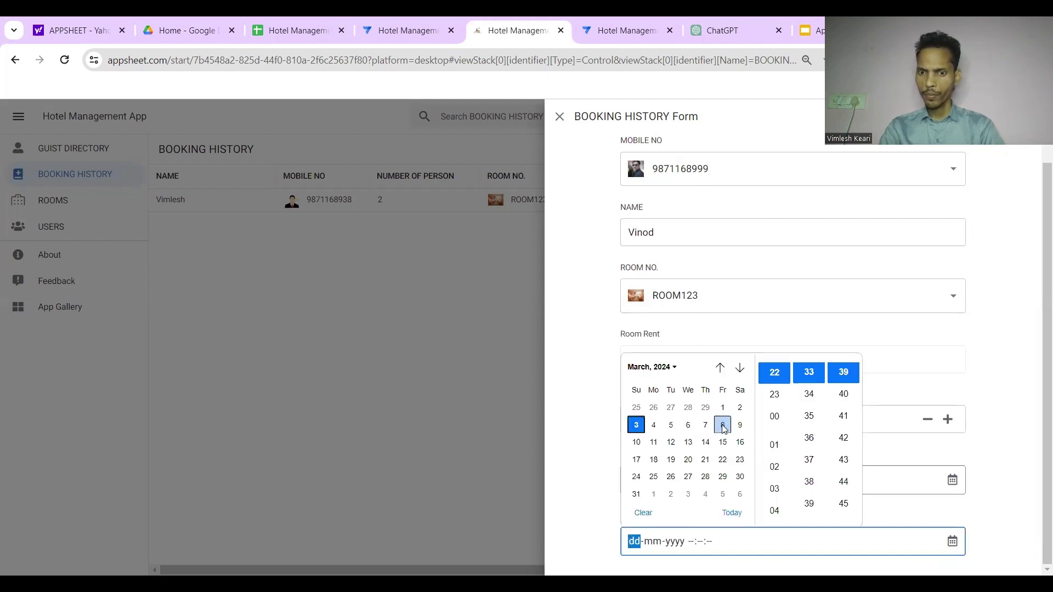
click(723, 426)
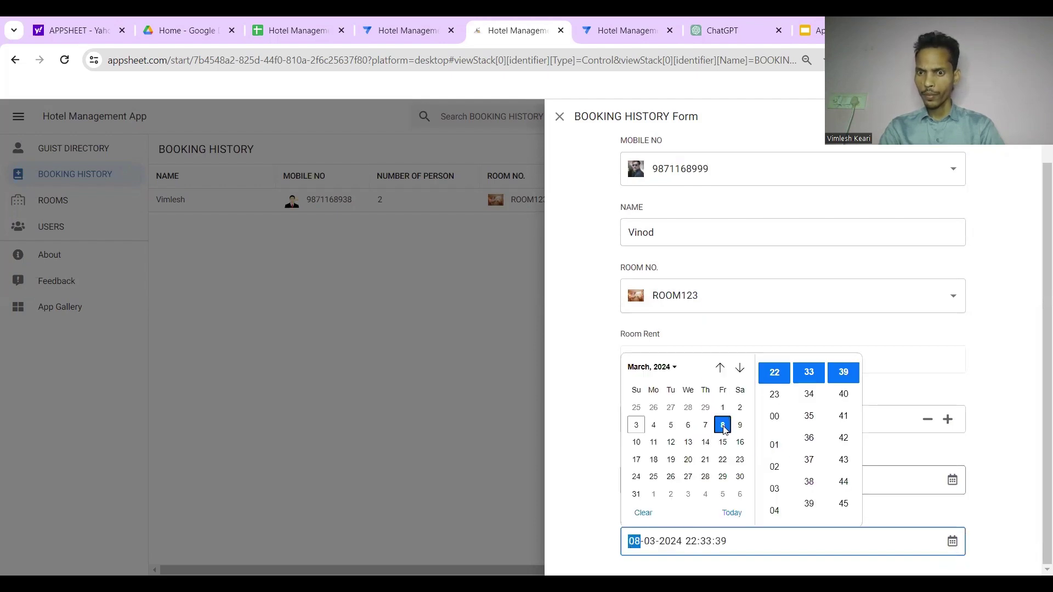
click(894, 447)
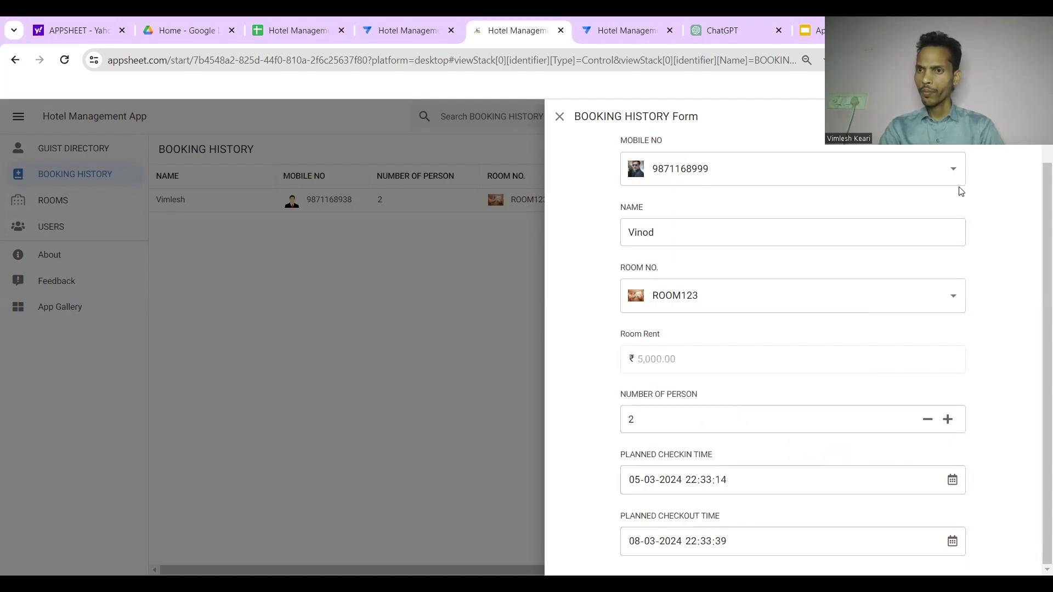
key(Return)
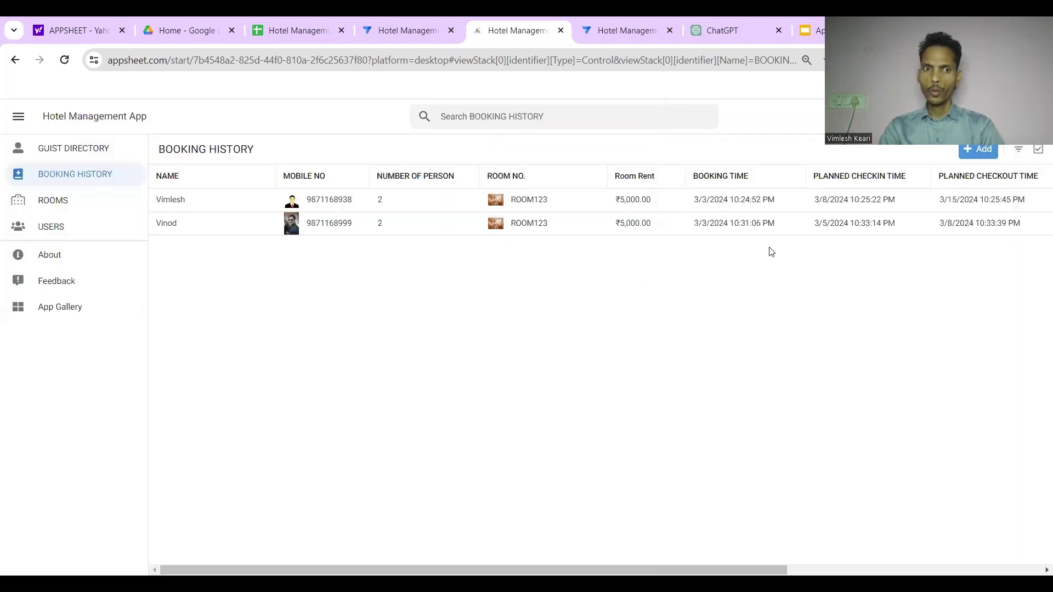
scroll(769, 249, right, 5)
scroll(769, 250, left, 5)
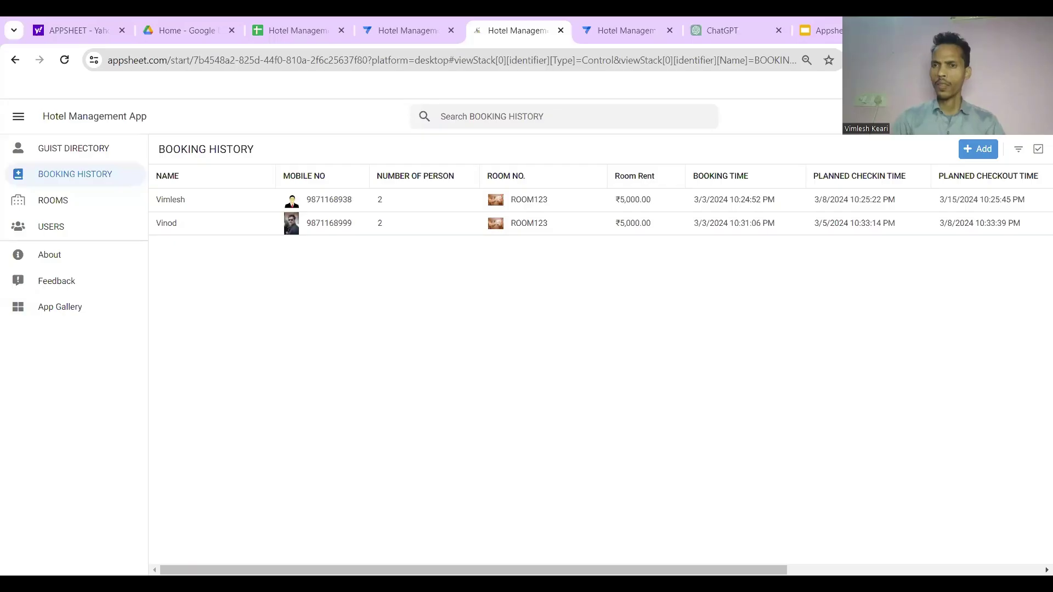